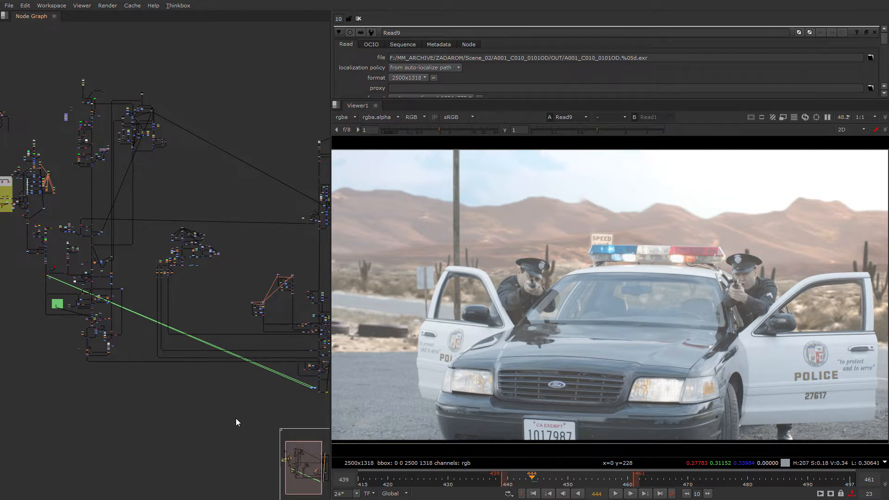
Toggle the viewer between the greenscreen police-car plate and the finished desert composite
left_click_drag(235, 418, 192, 433)
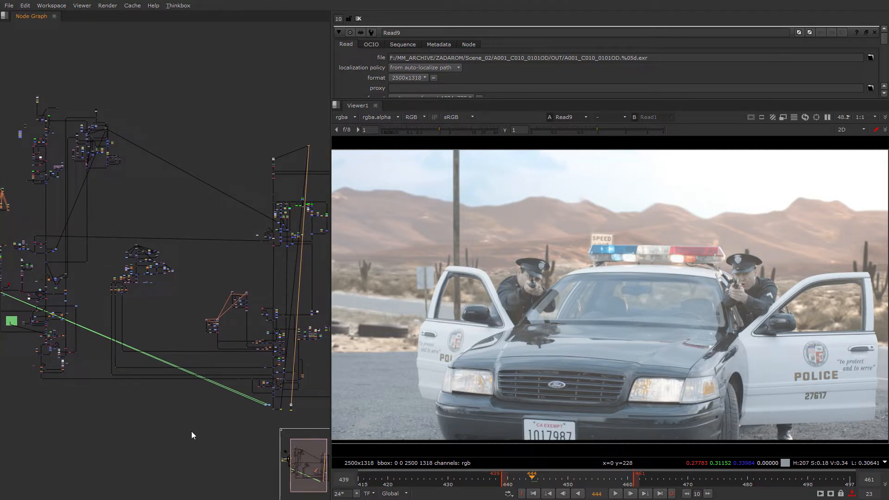
scroll(286, 414, "up", 5)
scroll(306, 407, "up", 5)
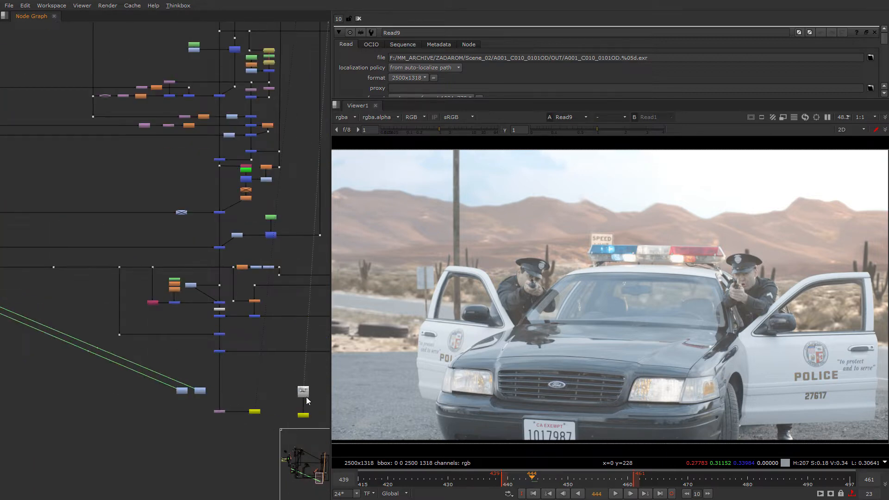
scroll(305, 397, "down", 8)
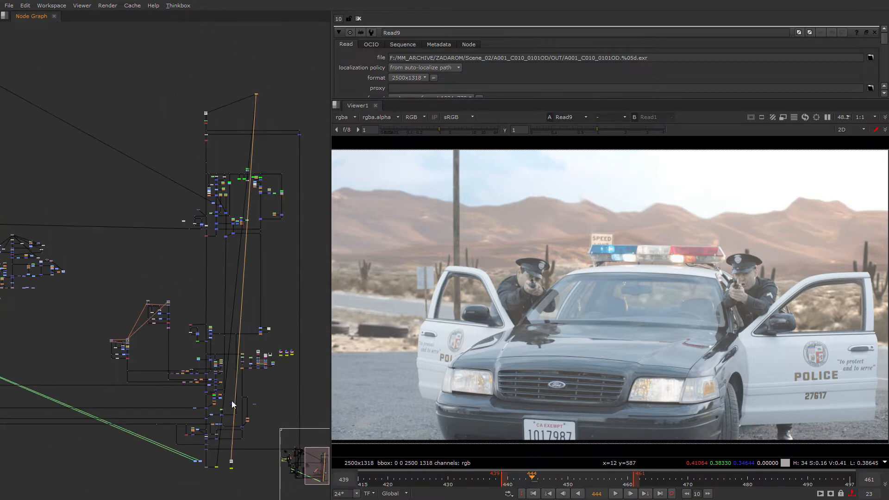
left_click_drag(231, 362, 208, 103)
key("1")
left_click_drag(190, 336, 329, 313, "alt")
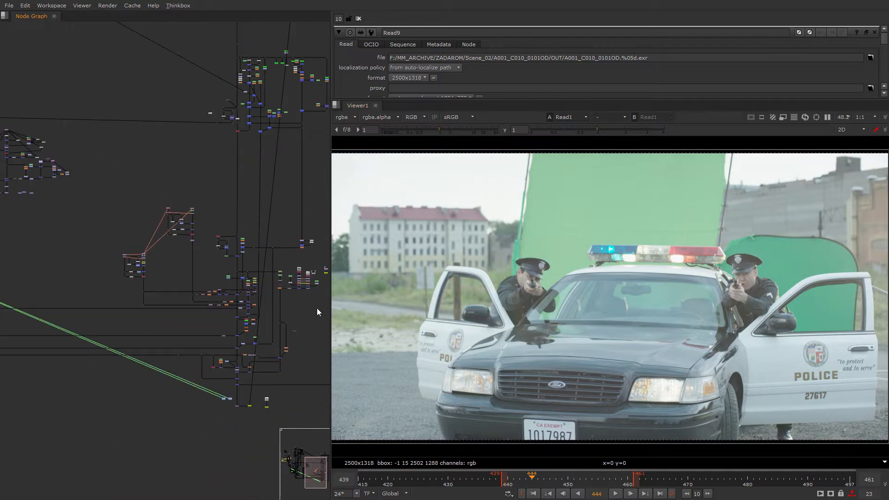
key("1")
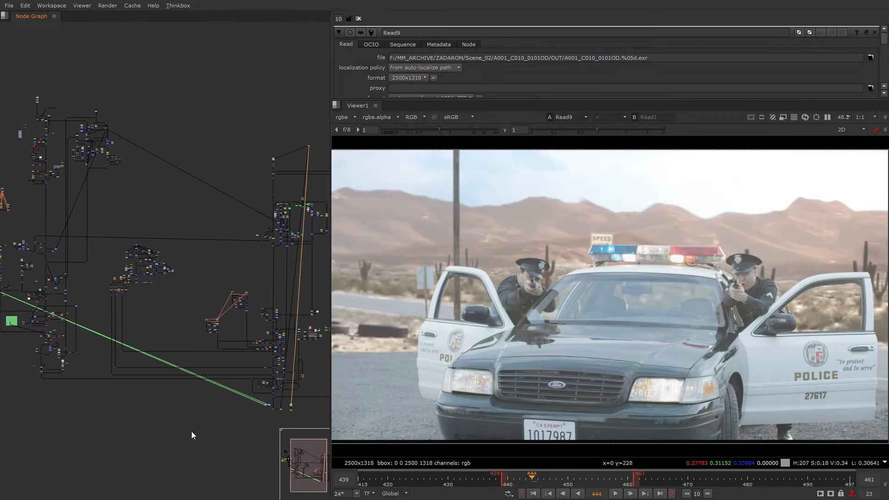
scroll(306, 399, "up", 8)
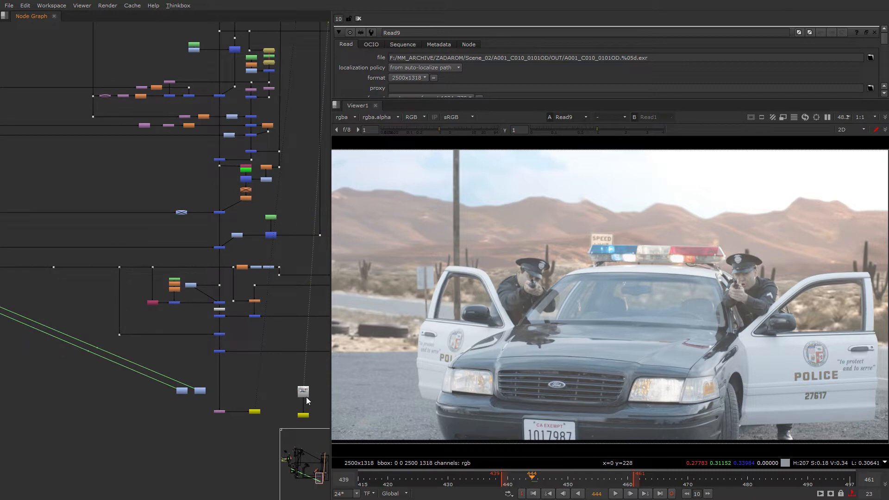
scroll(306, 400, "down", 8)
View Read1's greenscreen plate and pan it within the viewer
left_click(207, 105)
key("1")
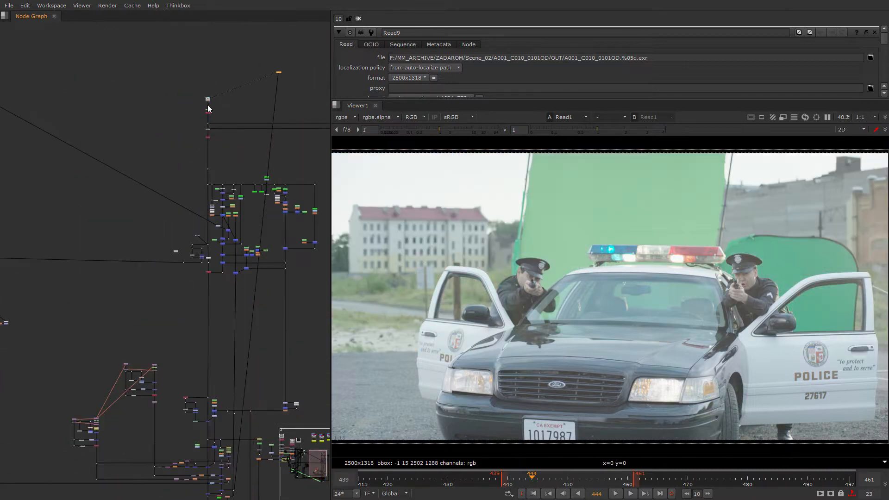
scroll(221, 221, "down", 3)
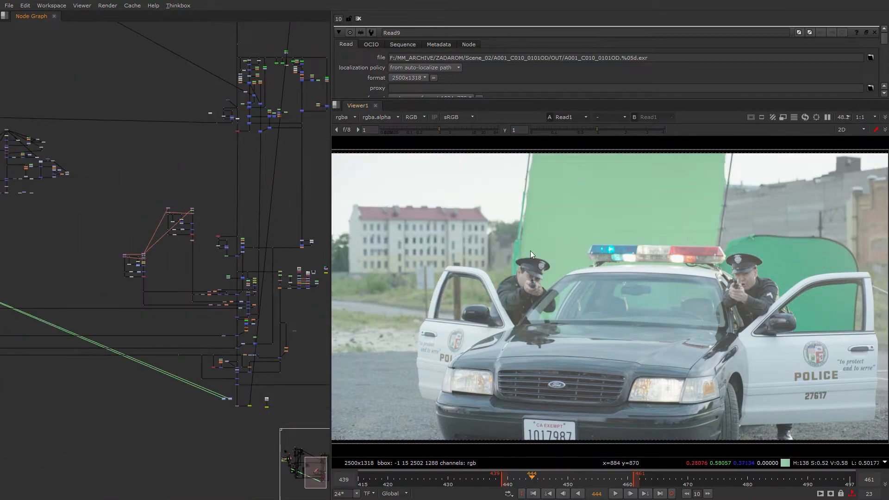
left_click_drag(533, 252, 475, 329)
scroll(208, 209, "up", 5)
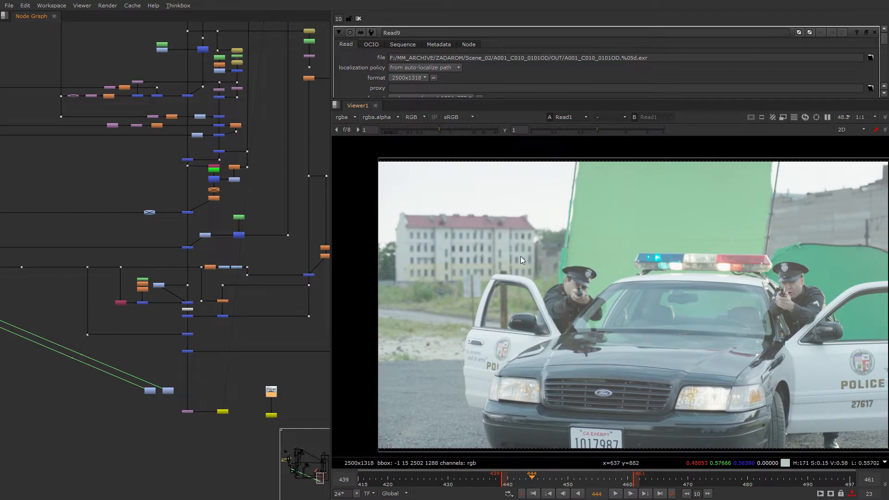
View the diner interior render, inspect its right-side windows and jump to frame 533
key("2")
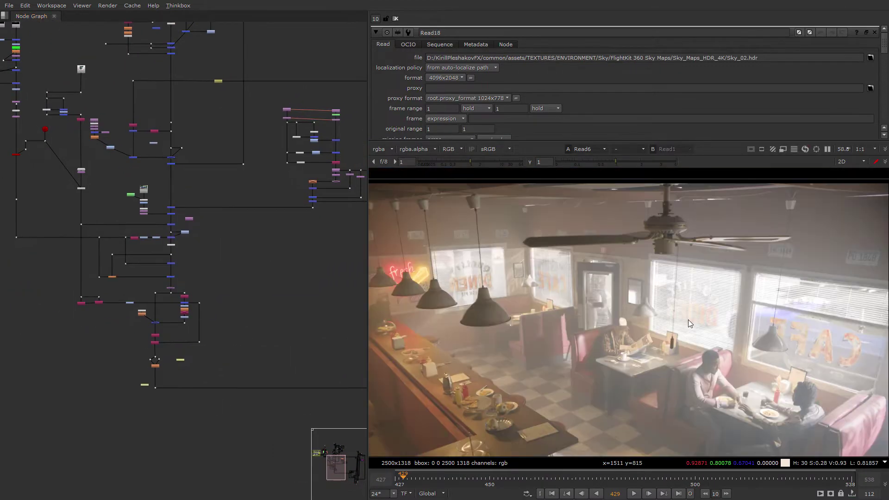
scroll(688, 320, "up", 3)
left_click_drag(624, 324, 759, 340)
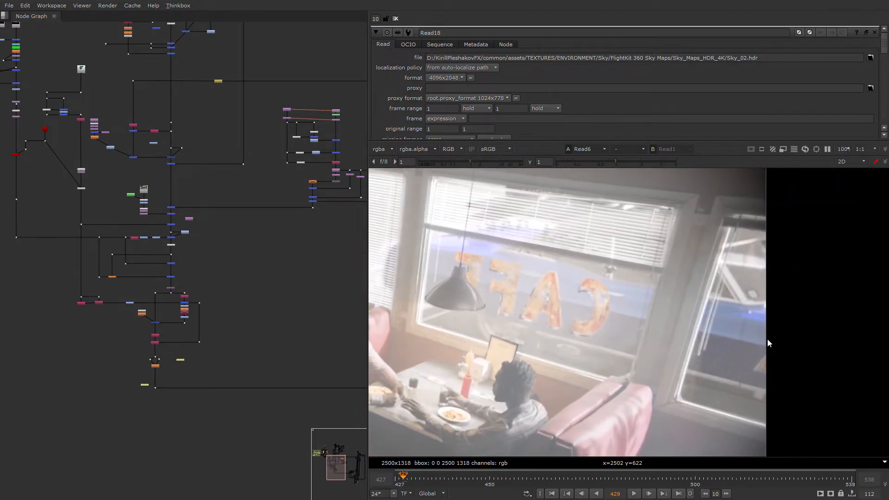
scroll(764, 339, "down", 3)
scroll(659, 326, "down", 1)
left_click_drag(616, 295, 626, 289)
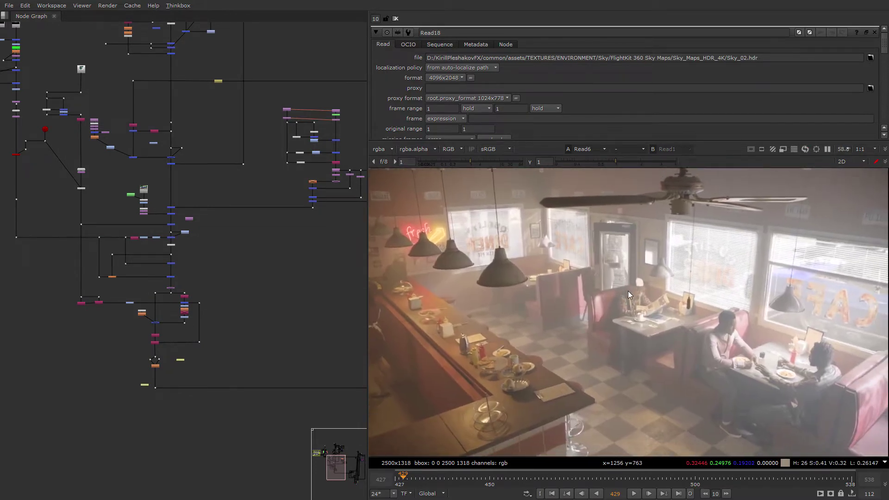
left_click(699, 478)
scroll(224, 325, "down", 3)
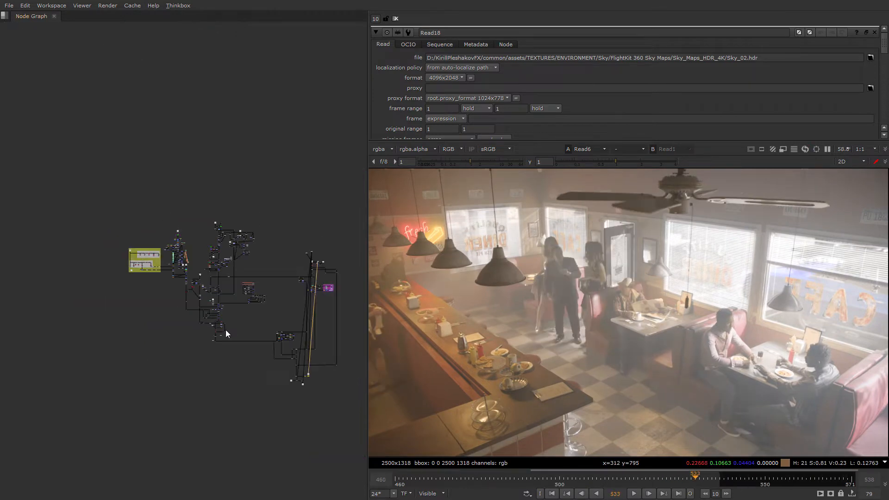
scroll(234, 271, "down", 3)
View the CG parking-lot merge, the desert terrain render, then the parking lot with cars
left_click_drag(325, 142, 96, 340)
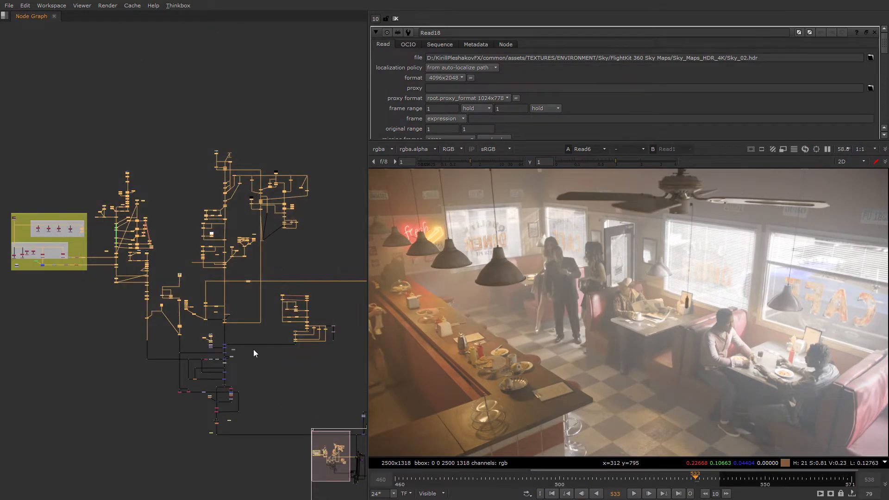
scroll(253, 348, "up", 3)
key("1")
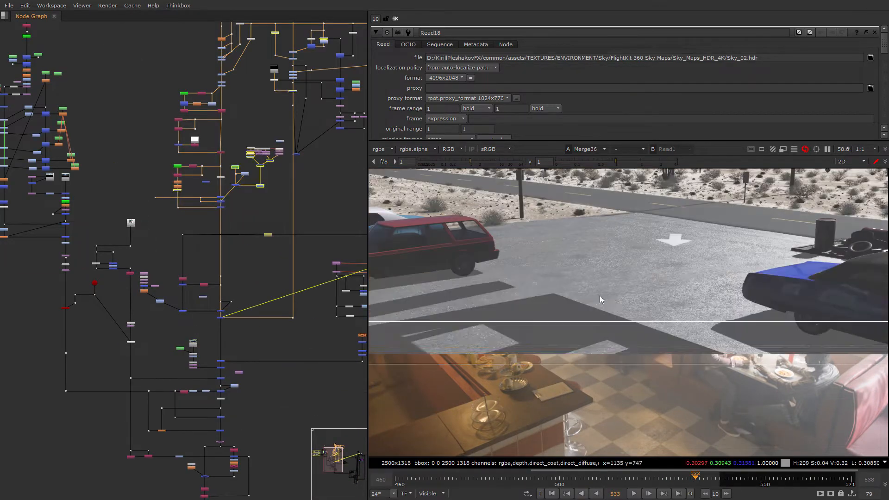
scroll(600, 338, "down", 2)
scroll(590, 355, "down", 1)
left_click_drag(524, 323, 617, 338)
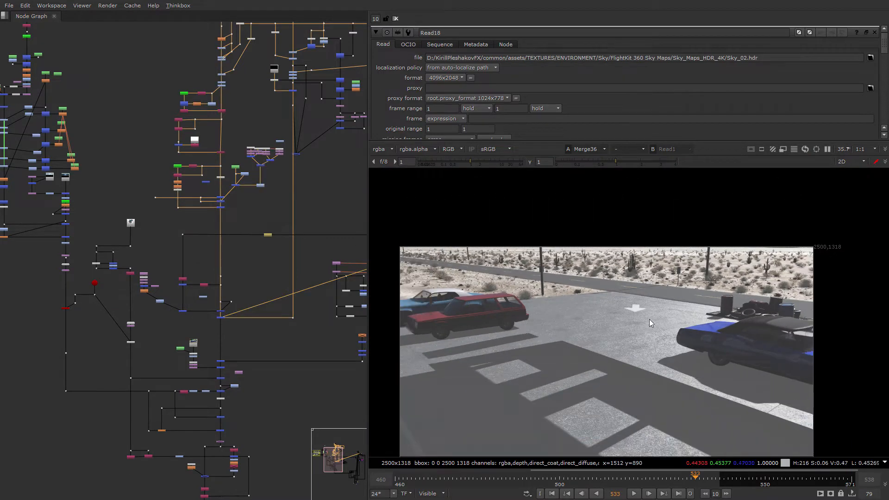
scroll(200, 328, "up", 3)
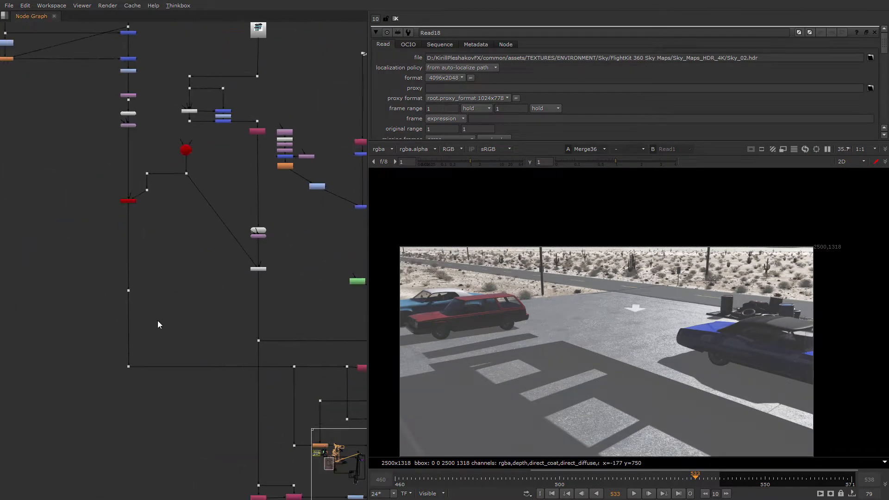
left_click_drag(130, 319, 139, 332)
left_click(141, 248)
key("1")
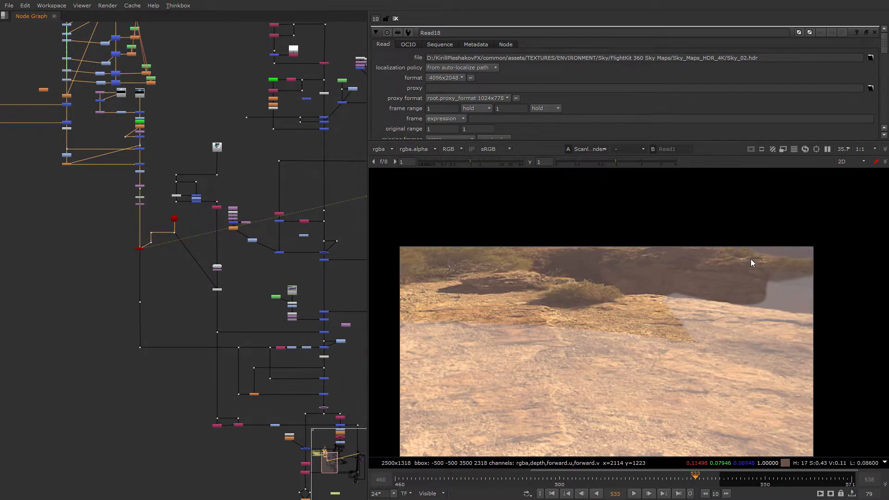
left_click(324, 259)
key("1")
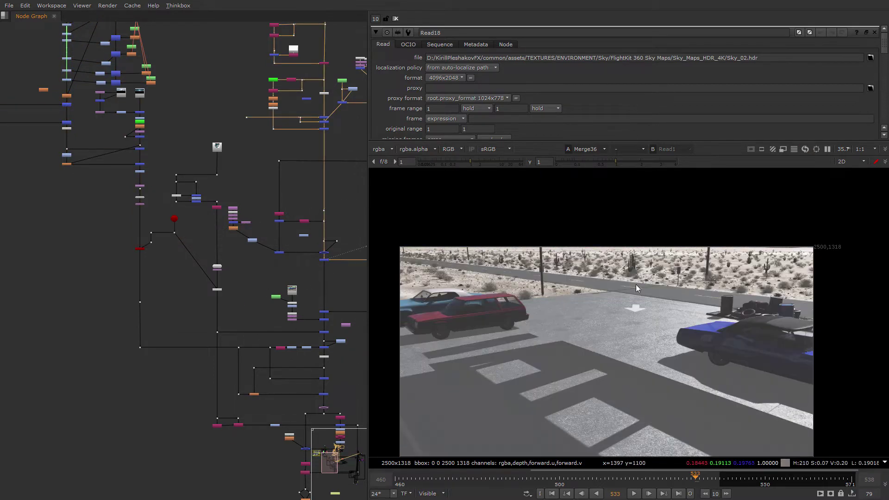
View the MP_GRND_IN desert ground painting, then switch to the police-car script window
left_click_drag(278, 278, 149, 314)
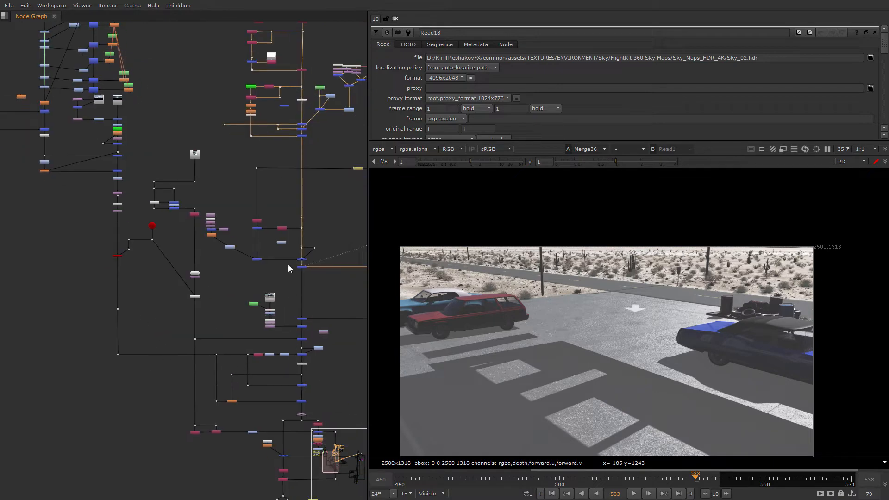
scroll(297, 376, "down", 3)
left_click_drag(233, 375, 85, 266)
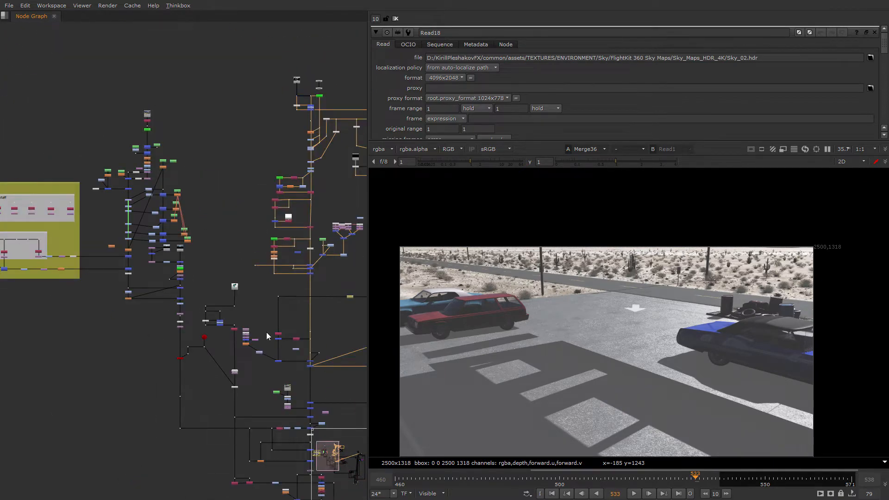
scroll(652, 305, "up", 2)
scroll(652, 305, "up", 3)
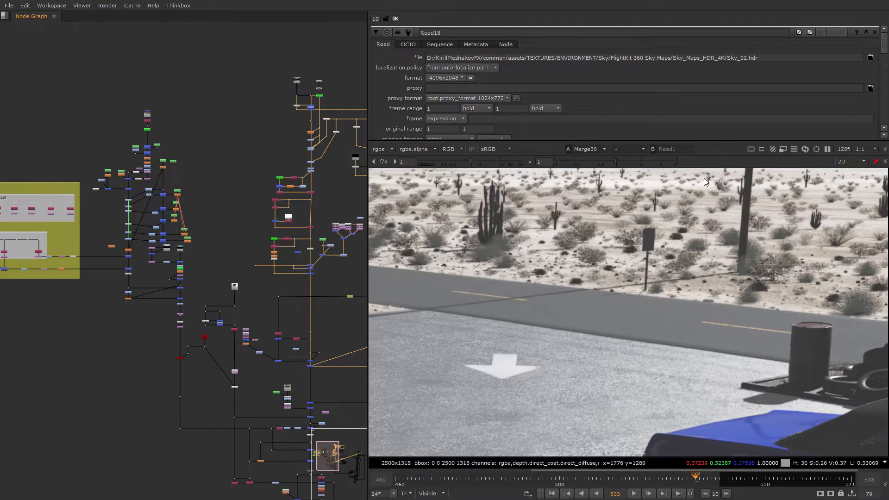
scroll(623, 288, "down", 3)
scroll(631, 291, "down", 3)
scroll(277, 333, "up", 2)
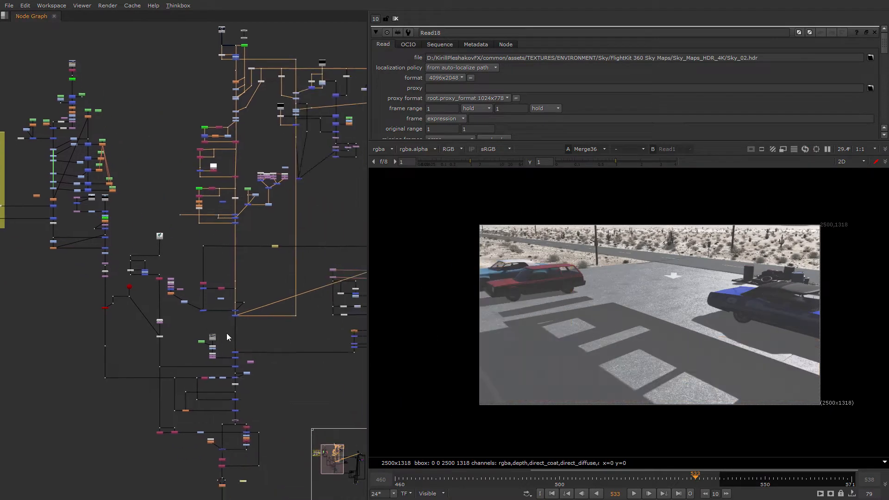
scroll(224, 340, "down", 2)
scroll(226, 337, "down", 3)
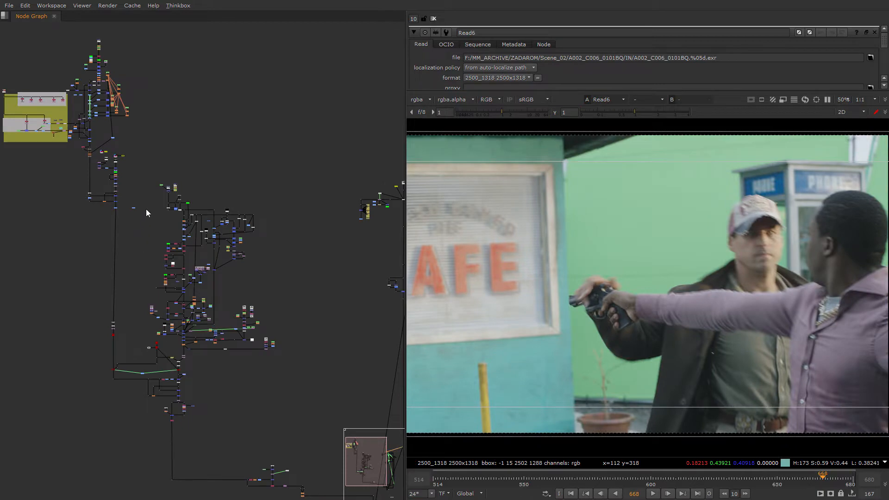
scroll(161, 181, "up", 5)
scroll(205, 198, "up", 5)
key("1")
scroll(192, 259, "down", 4)
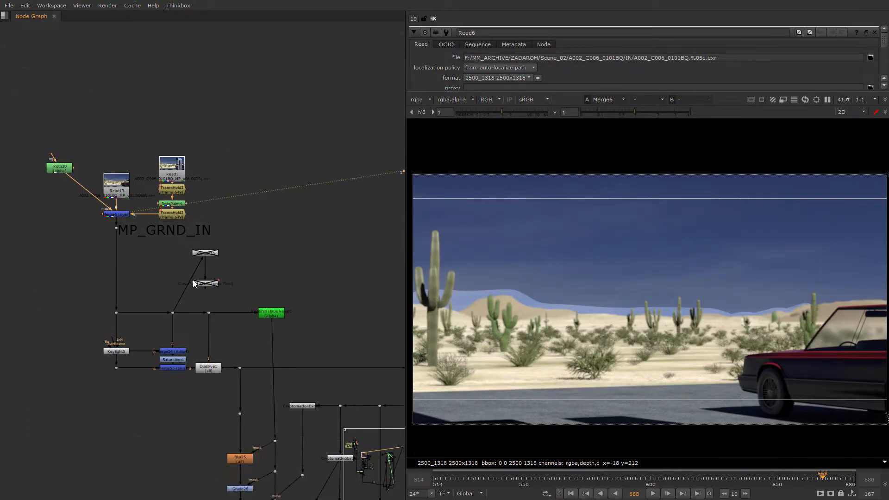
scroll(175, 361, "down", 5)
scroll(284, 377, "down", 3)
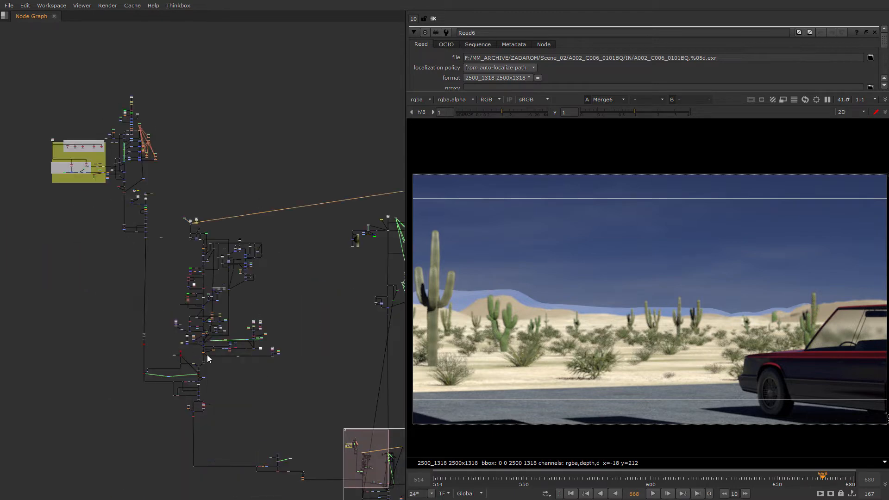
key("alt+Tab")
key("alt+Tab")
View the merged desert background result in the police-car script
left_click_drag(193, 361, 169, 342)
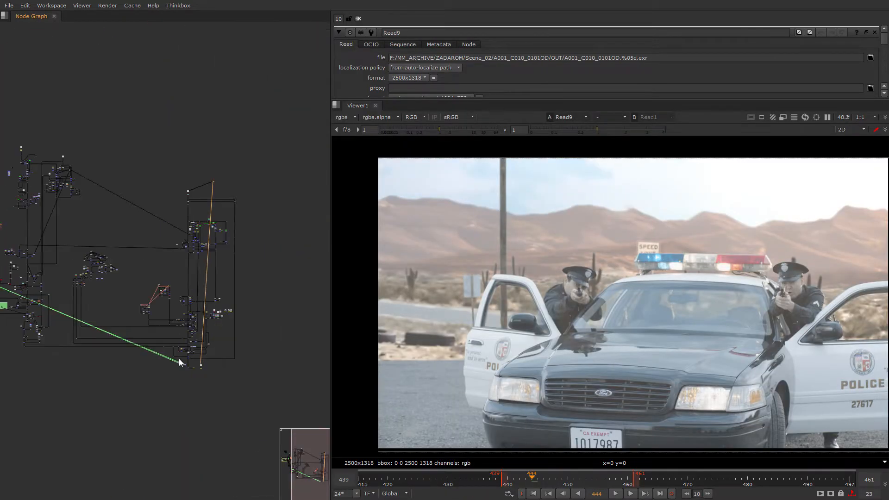
scroll(168, 343, "up", 4)
left_click_drag(260, 345, 224, 350)
scroll(240, 235, "up", 5)
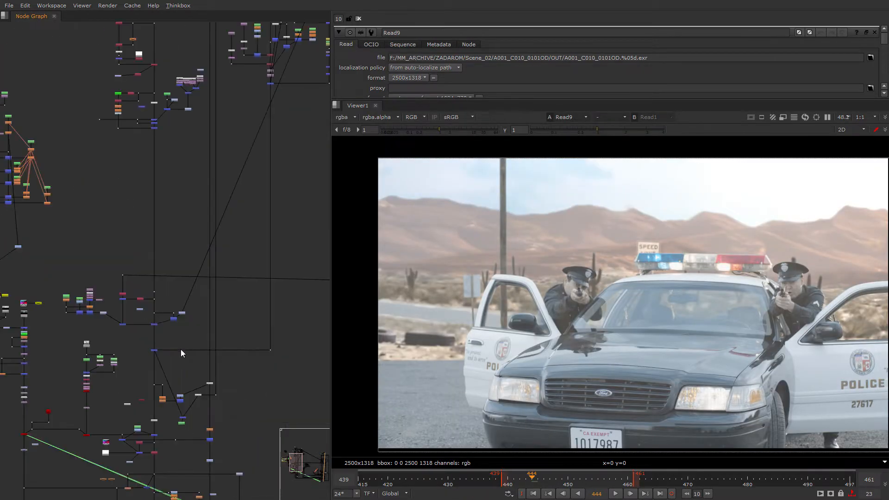
left_click(181, 348)
key("1")
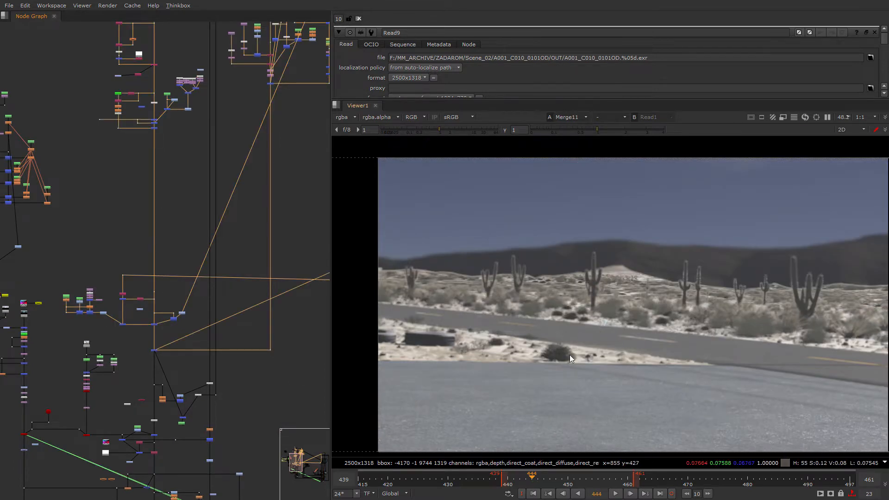
scroll(215, 225, "up", 3)
left_click_drag(208, 278, 215, 225)
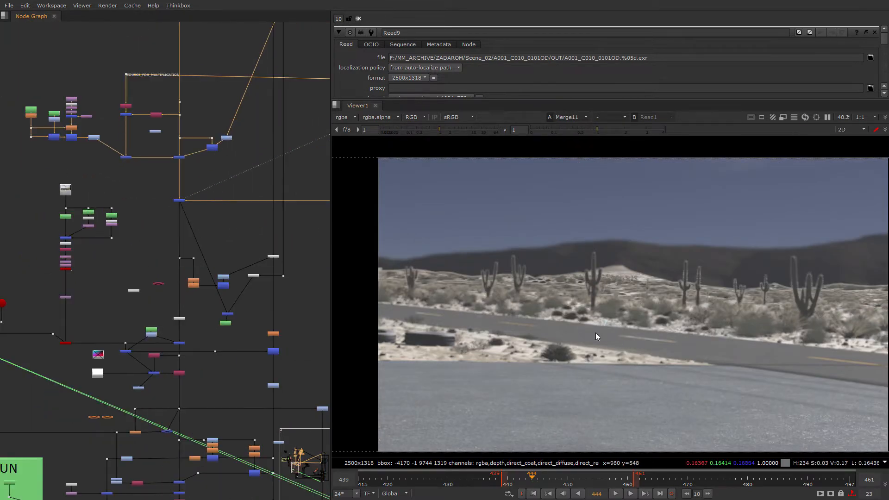
scroll(215, 225, "down", 8)
scroll(195, 311, "up", 5)
scroll(177, 264, "up", 3)
Compare the police-car plate with the final desert comp, then move on to another window
left_click(176, 261)
key("1")
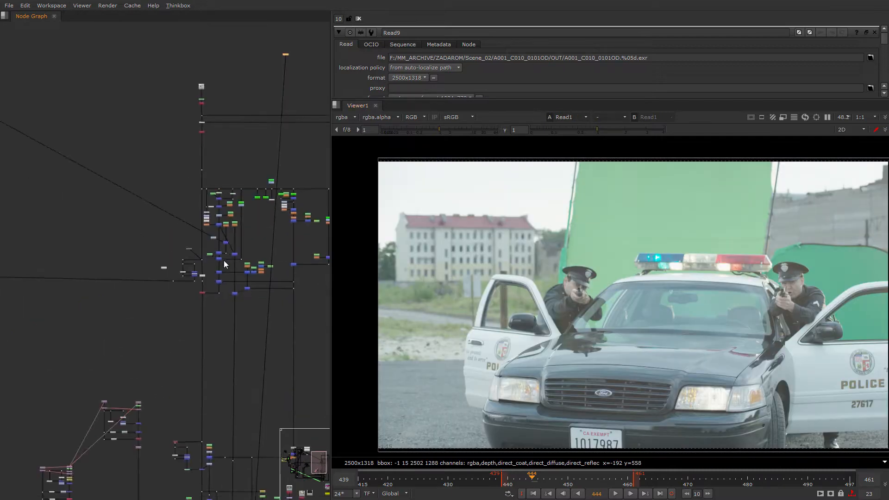
key("1")
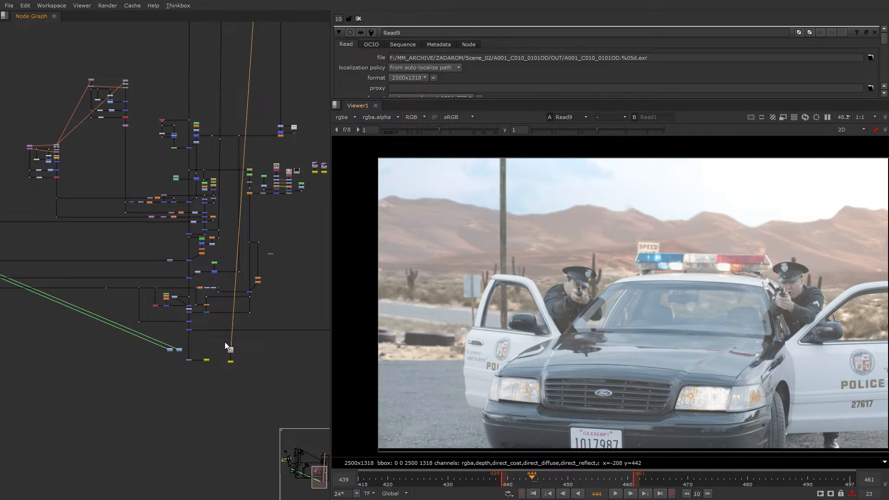
scroll(136, 333, "up", 5)
scroll(136, 394, "down", 3)
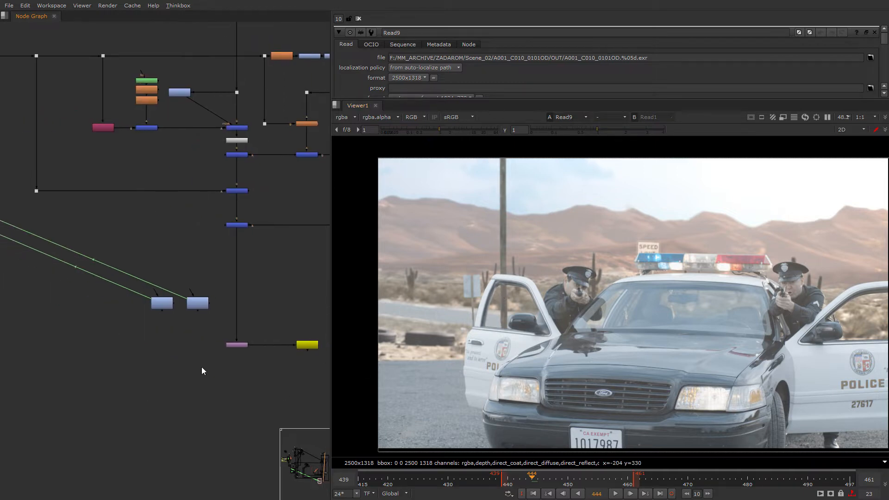
key("alt+Tab")
key("Tab")
key("Tab")
key("Tab")
key("Tab")
key("Tab")
key("Tab")
key("Tab")
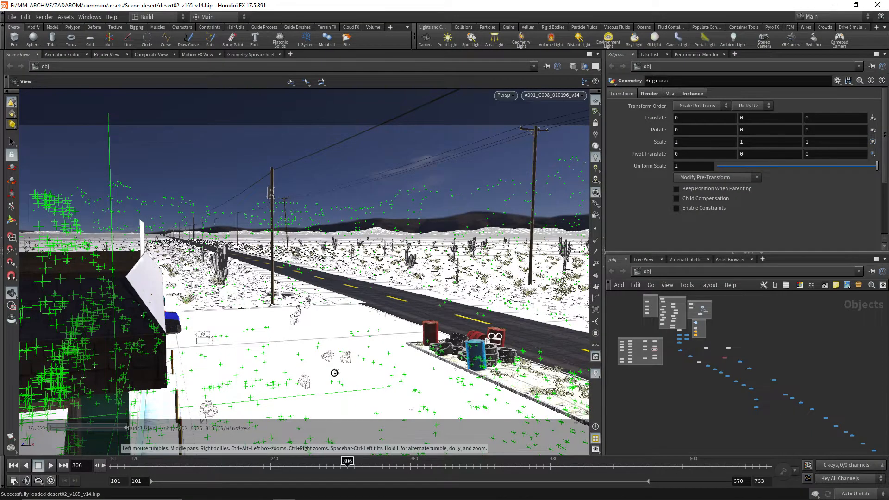
Advance the desert scene to frame 393 and orbit in toward the roadside barrels and tires
left_click_drag(348, 461, 448, 461)
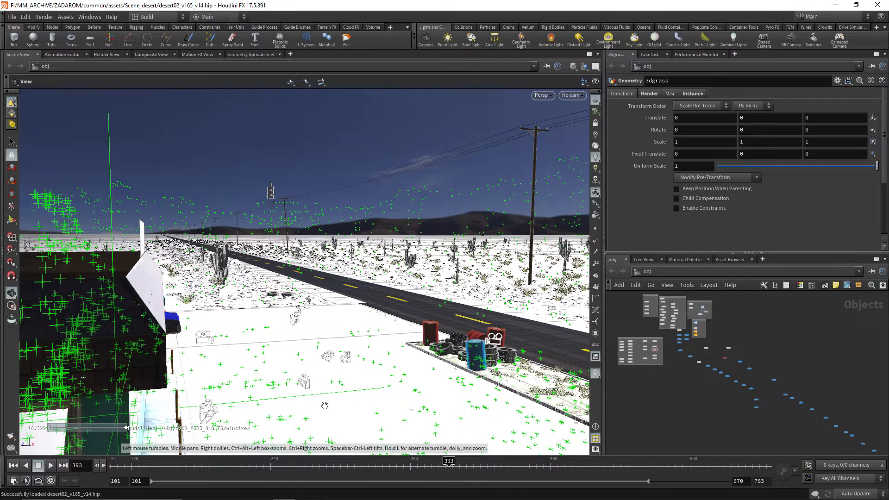
left_click(360, 405)
mouse_move(299, 360)
left_mouse_down()
mouse_move(235, 382)
mouse_move(267, 287)
left_mouse_up()
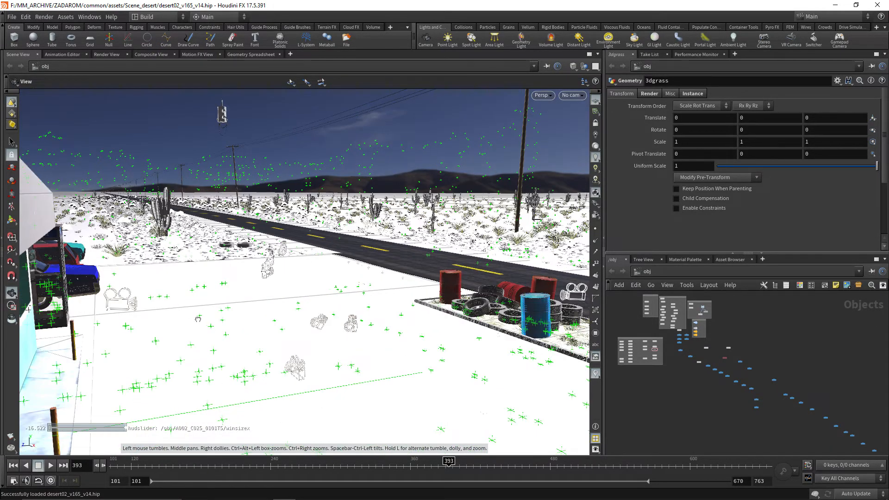
mouse_move(266, 345)
left_mouse_down()
mouse_move(261, 368)
mouse_move(273, 346)
mouse_move(251, 349)
mouse_move(336, 351)
mouse_move(324, 300)
left_mouse_up()
Show the green-screen plate in Nuke, then return to Houdini and orbit the desert scene
key("alt+Tab")
key("alt+Tab")
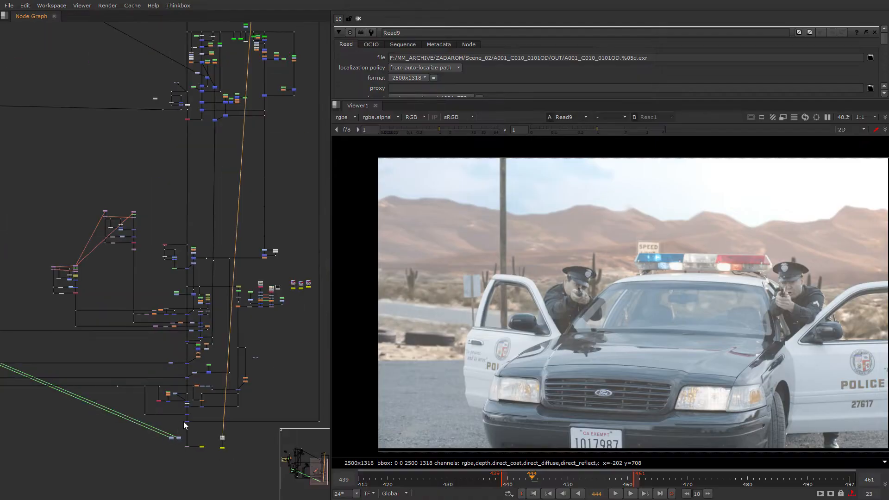
scroll(209, 255, "up", 5)
key("d")
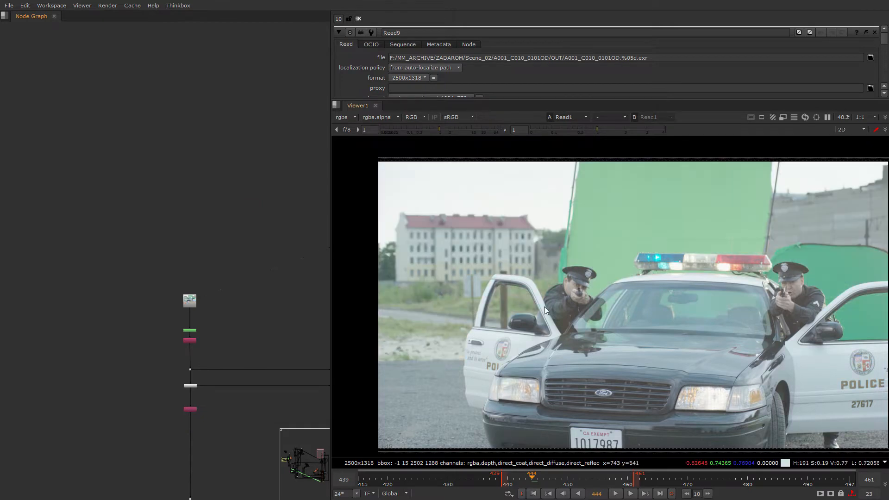
key("alt+Tab")
mouse_move(327, 305)
left_mouse_down()
mouse_move(349, 267)
mouse_move(334, 291)
mouse_move(288, 304)
mouse_move(240, 291)
mouse_move(263, 313)
left_mouse_up()
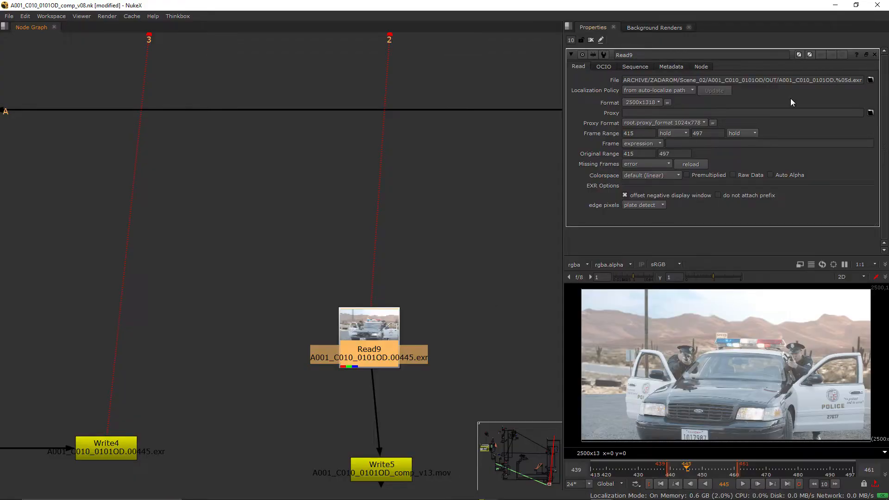
Look through the A001_C010_0101OD camera and switch the network to the out render nodes
key("alt+Tab")
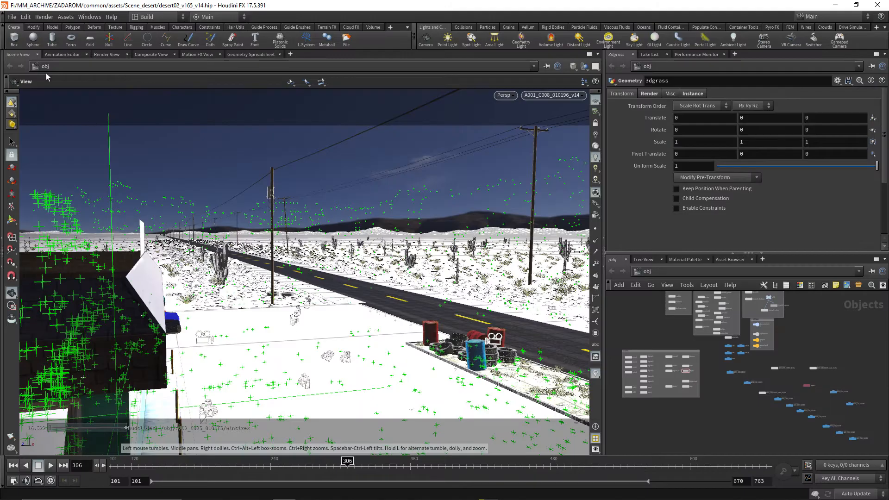
left_click(552, 95)
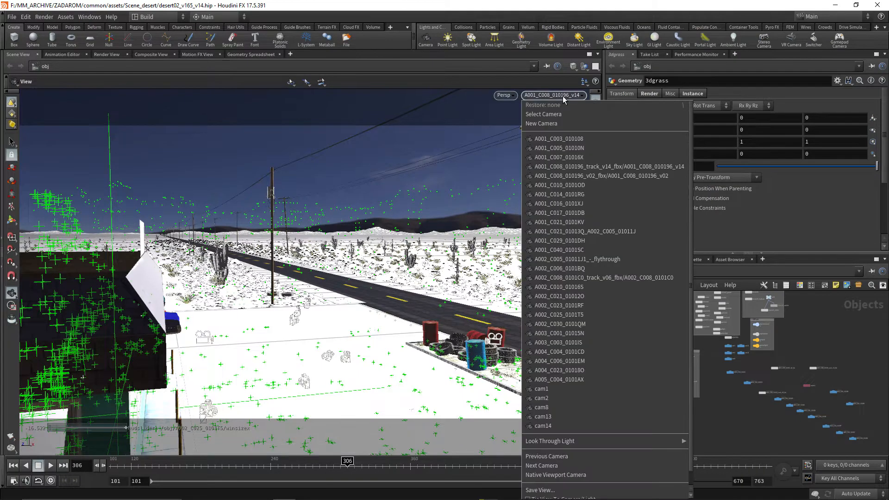
left_click(559, 185)
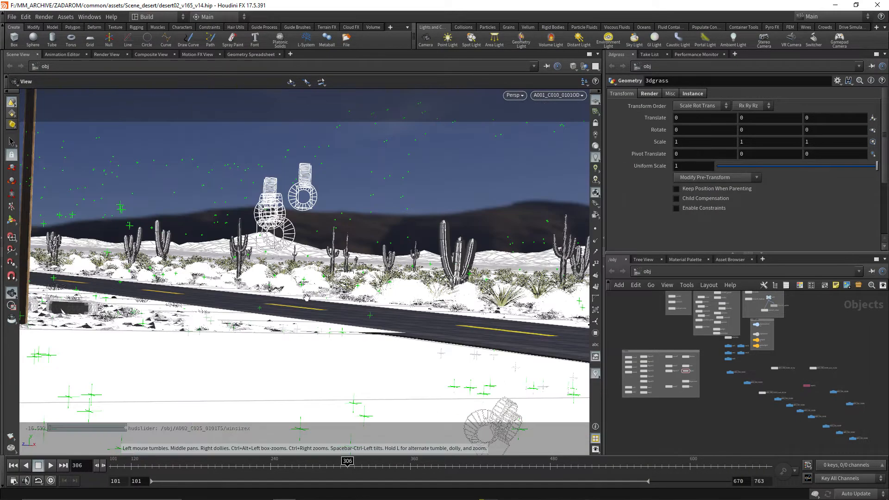
left_click(636, 271)
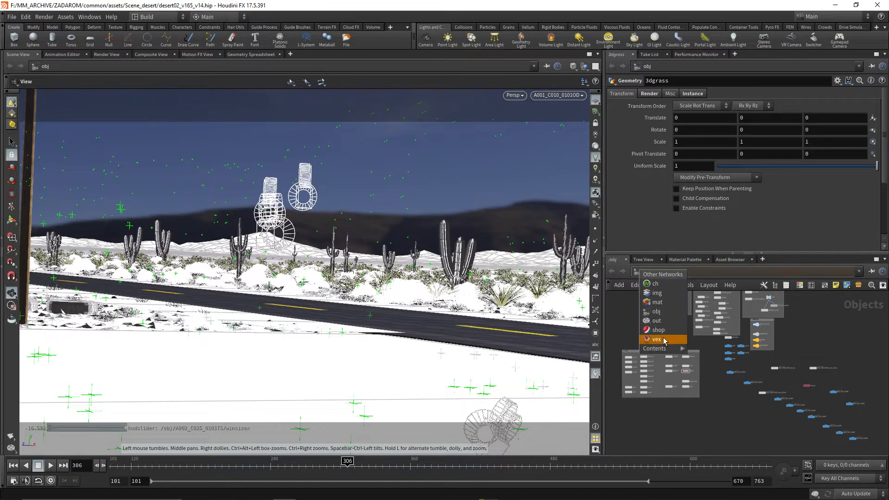
left_click(657, 320)
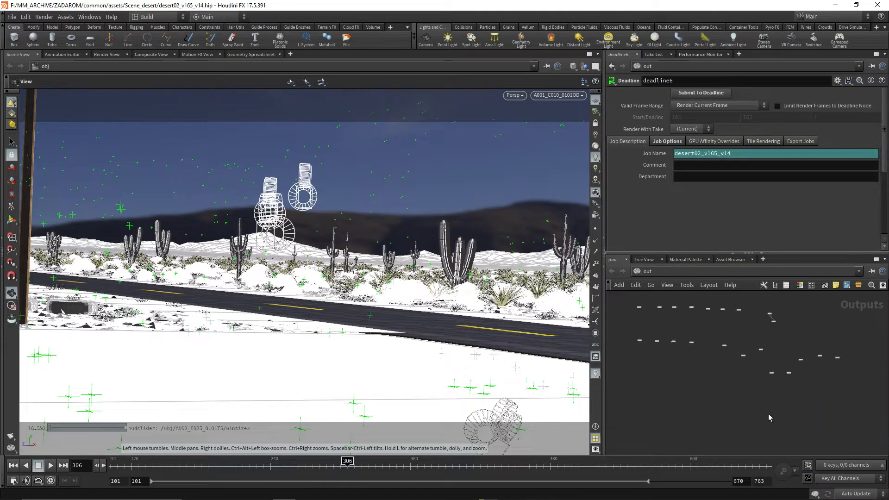
scroll(785, 403, "up", 10)
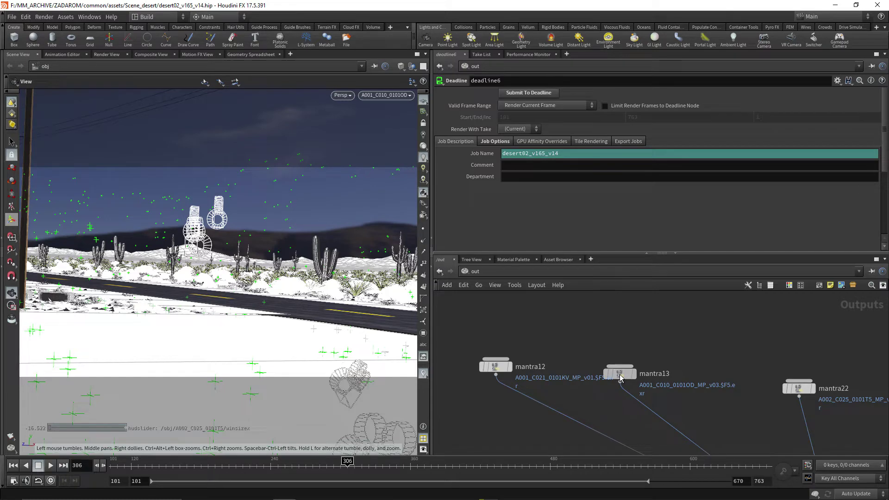
Review Cryptomatte and extra image planes on mantra13 and mantra12, then return to Nuke
left_click(621, 373)
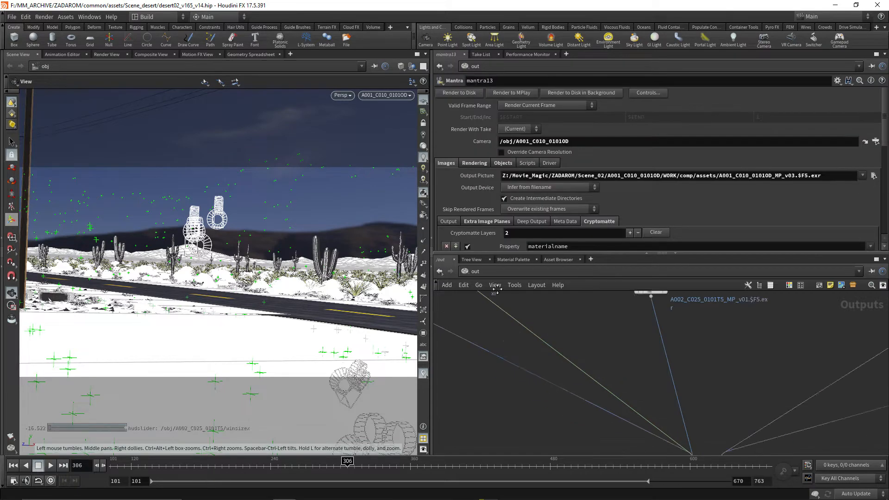
scroll(597, 389, "down", 6)
scroll(594, 421, "up", 4)
left_click_drag(645, 254, 645, 302)
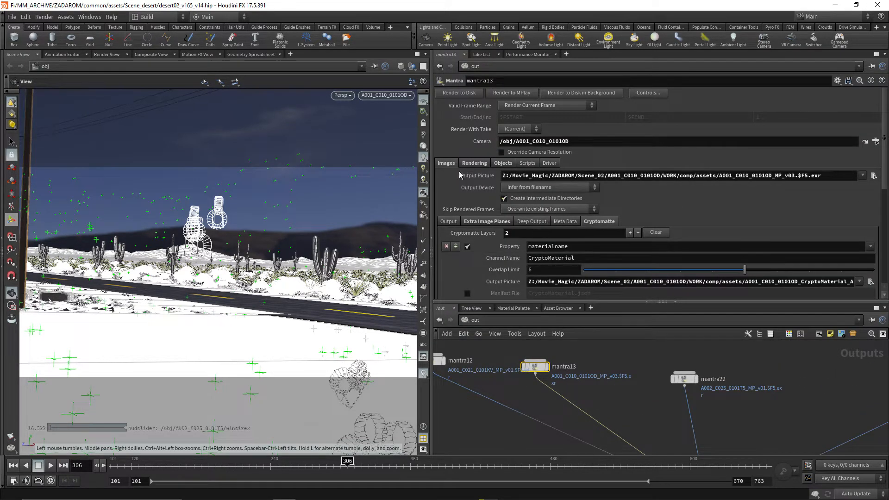
scroll(512, 251, "down", 5)
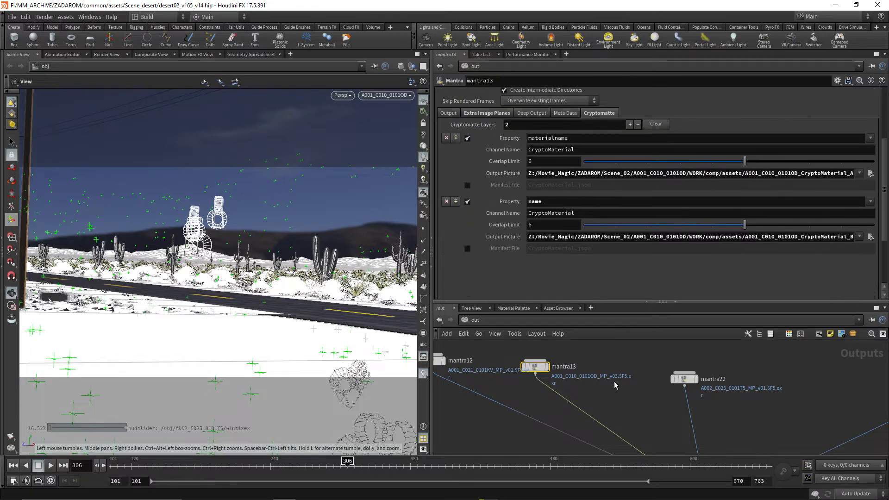
left_click_drag(597, 415, 659, 416)
scroll(632, 373, "up", 2)
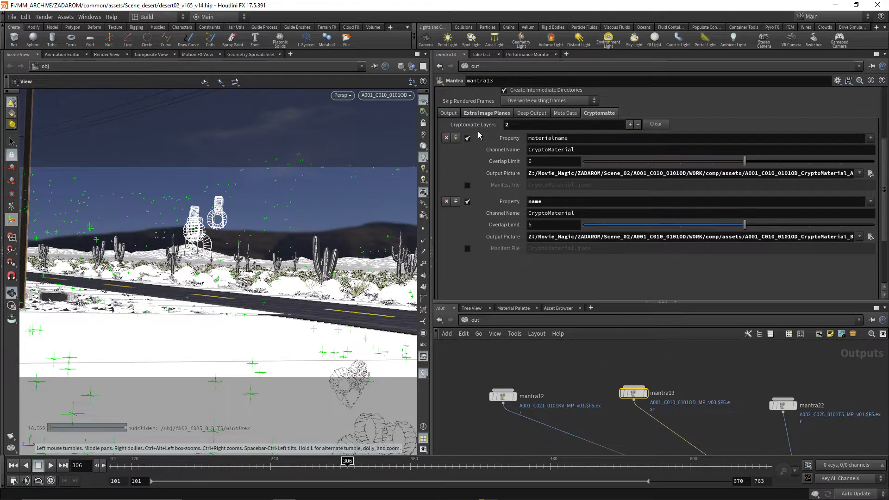
left_click(486, 113)
scroll(646, 291, "down", 1)
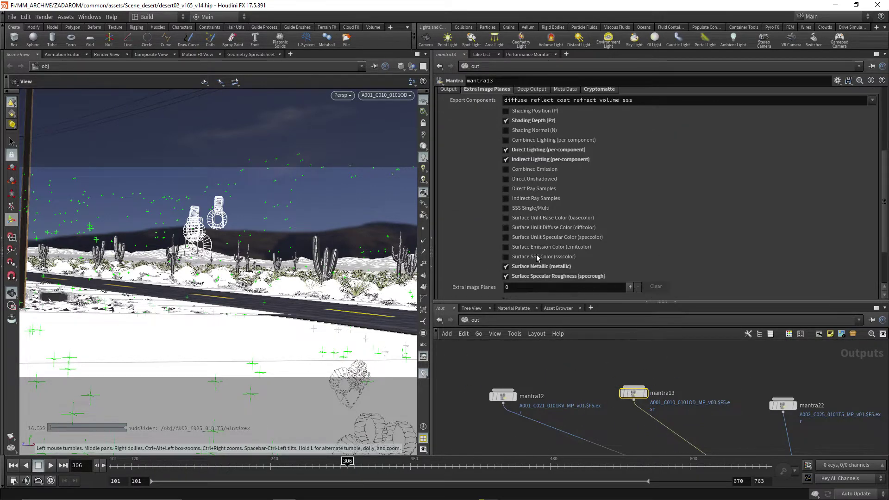
left_click(503, 396)
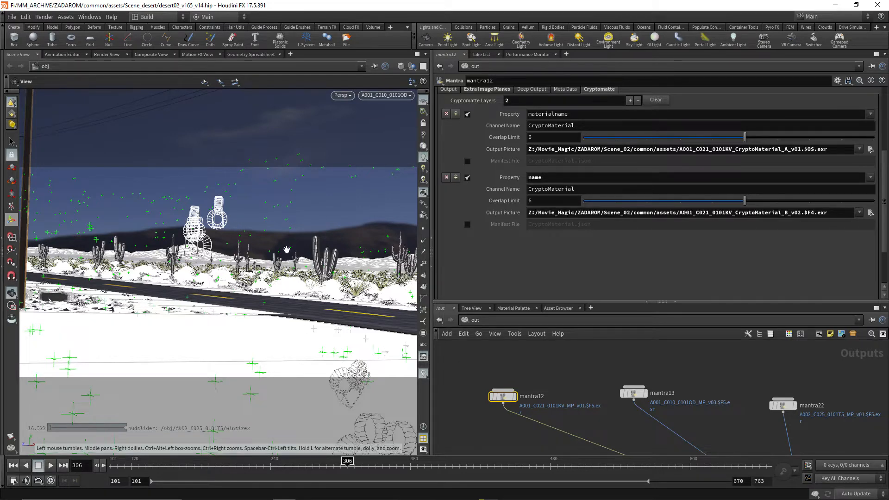
key("alt+Tab")
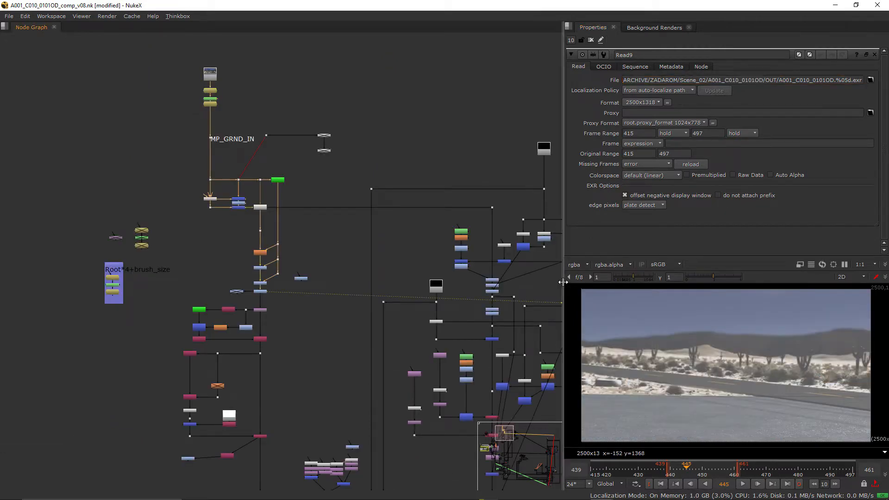
View Dissolve1's merged result with the viewer pane enlarged
left_click_drag(562, 283, 512, 283)
scroll(289, 299, "up", 4)
left_click(258, 314)
key("1")
left_click(310, 314)
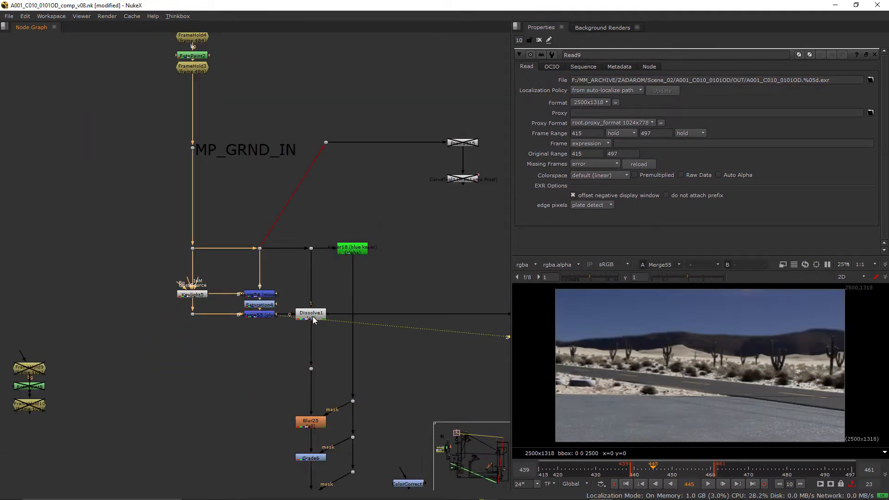
scroll(229, 361, "down", 2)
left_click_drag(694, 257, 695, 131)
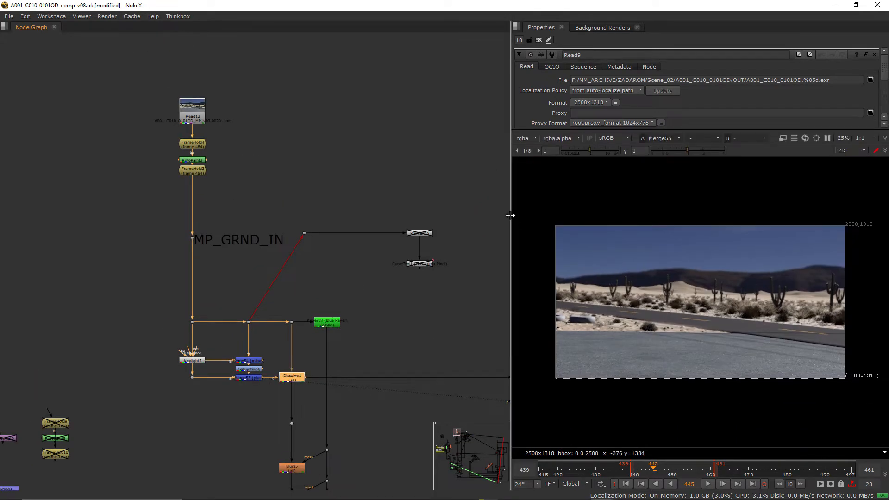
left_click_drag(512, 222, 397, 222)
scroll(548, 340, "up", 2)
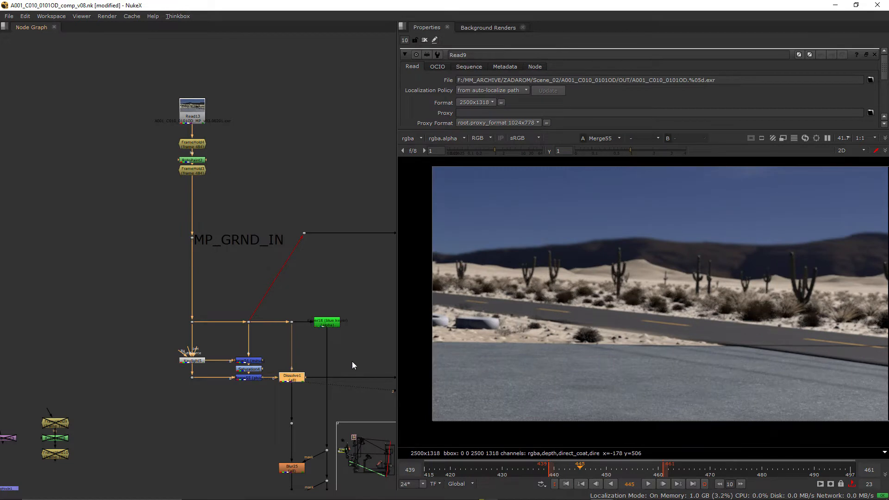
scroll(361, 371, "down", 5)
View Grade19 and load the grade, Saturation3 and Blur25 settings of the ground-in branch
left_click_drag(139, 250, 206, 259)
scroll(159, 262, "up", 5)
scroll(189, 347, "up", 3)
left_click(200, 345)
key("1")
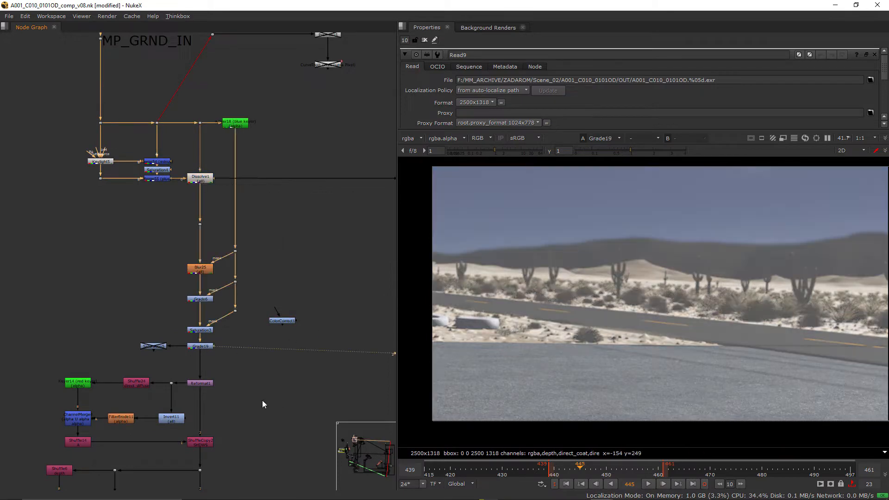
left_click_drag(262, 401, 262, 244)
double_click(199, 143)
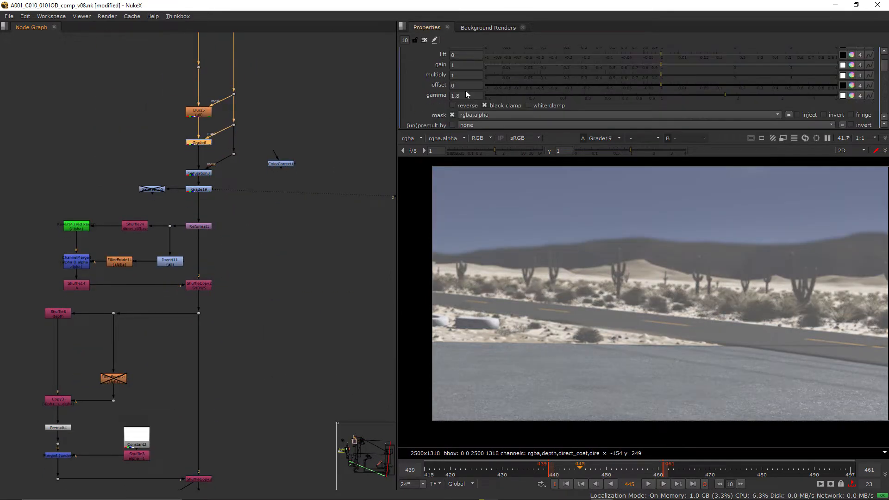
scroll(253, 124, "up", 2)
double_click(193, 182)
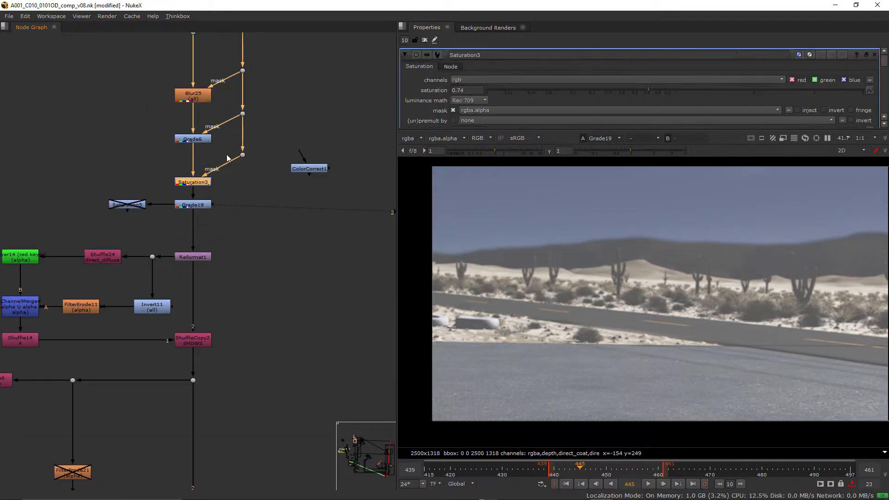
double_click(192, 95)
Check the sky alpha matte and its blurred version, then view the desert road plate
left_click_drag(233, 89, 242, 313)
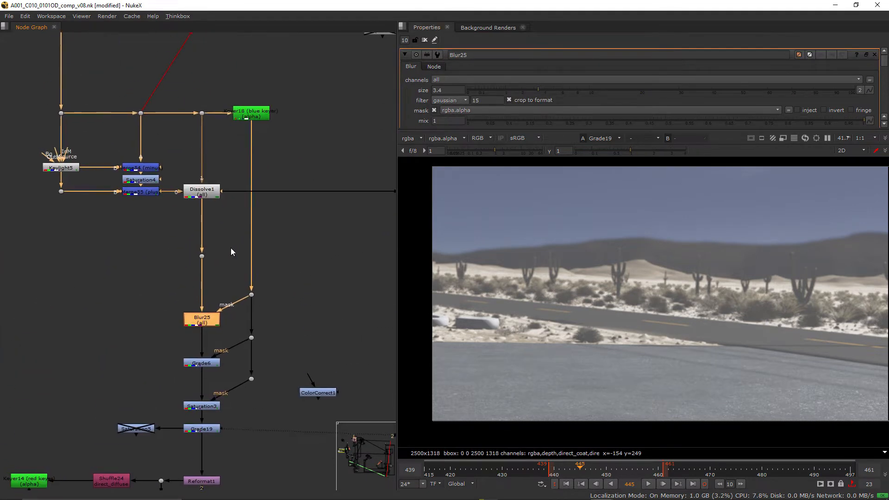
left_click(250, 294)
key("1")
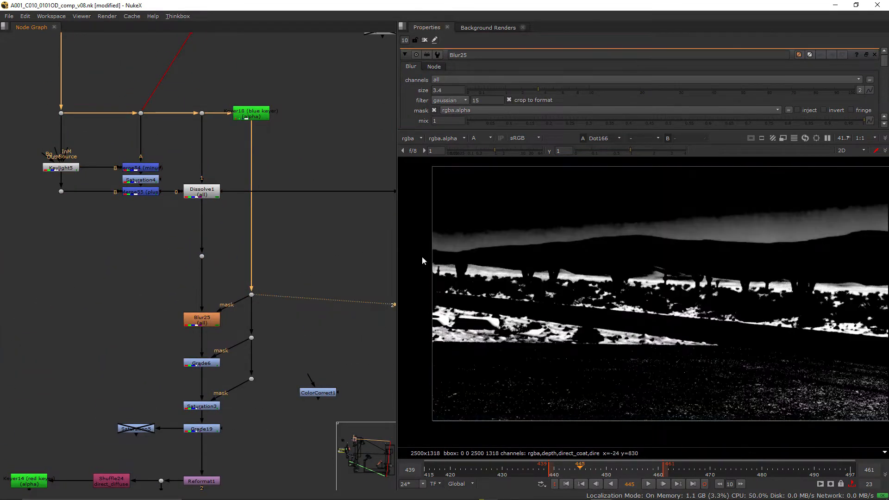
scroll(283, 295, "down", 3)
scroll(229, 375, "up", 3)
left_click(205, 378)
key("1")
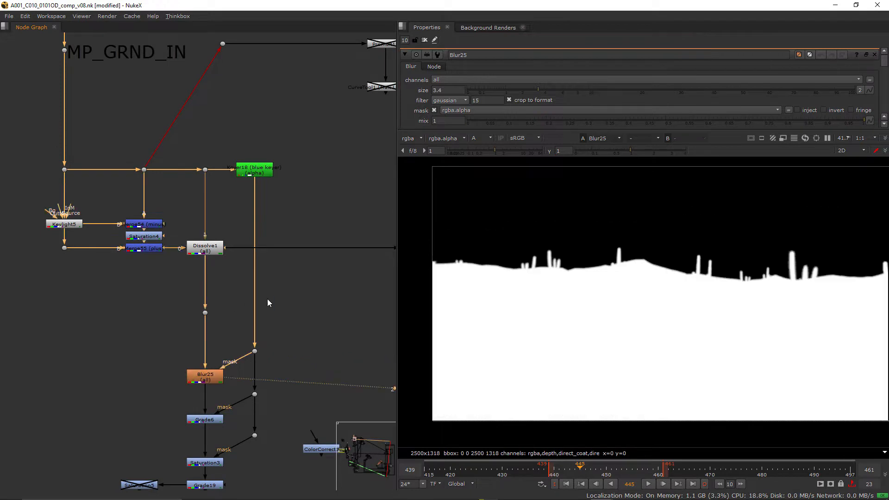
left_click_drag(206, 388, 194, 319)
left_click(212, 332)
key("1")
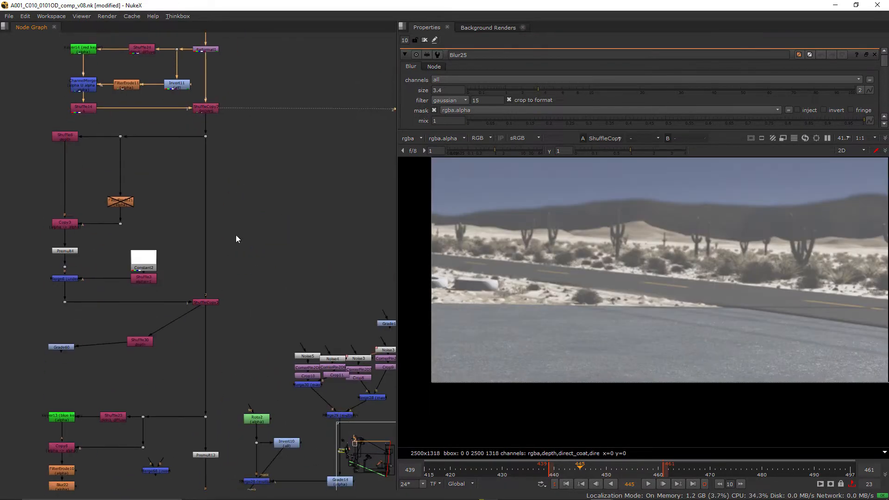
scroll(237, 254, "down", 5)
View the sky merge and the desert merges containing the 85 speed limit sign
left_click(218, 277)
scroll(232, 351, "up", 3)
scroll(232, 351, "down", 5)
key("1")
mouse_move(179, 391)
left_mouse_down()
mouse_move(176, 315)
mouse_move(237, 329)
left_mouse_up()
scroll(157, 253, "up", 3)
scroll(157, 253, "down", 4)
key("1")
scroll(208, 320, "up", 3)
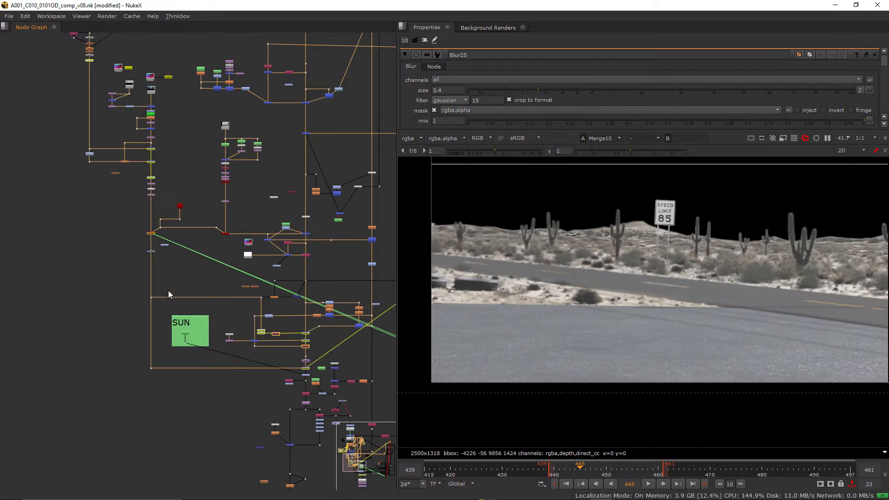
Navigate around the SUN backdrop area and marquee-select the upper cluster of background nodes
left_click_drag(171, 319, 229, 473)
left_click_drag(187, 198, 248, 362)
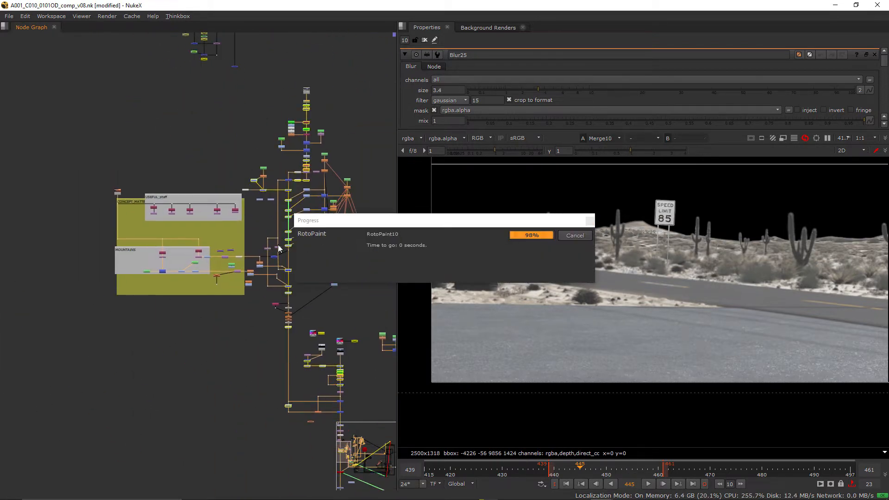
scroll(239, 280, "up", 3)
scroll(208, 292, "down", 3)
scroll(194, 320, "up", 3)
mouse_move(173, 299)
left_mouse_down()
mouse_move(193, 322)
mouse_move(130, 359)
left_mouse_up()
scroll(193, 322, "down", 3)
scroll(249, 405, "up", 4)
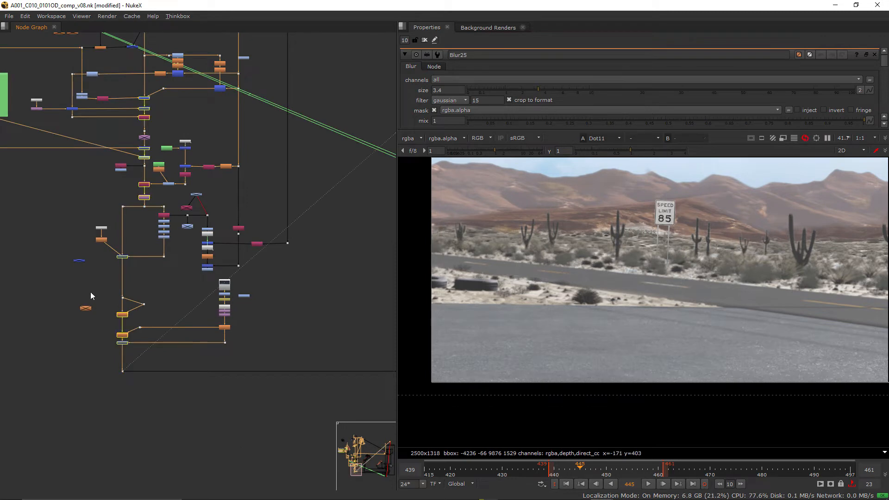
left_click_drag(92, 292, 230, 385)
scroll(223, 359, "up", 4)
scroll(253, 326, "up", 3)
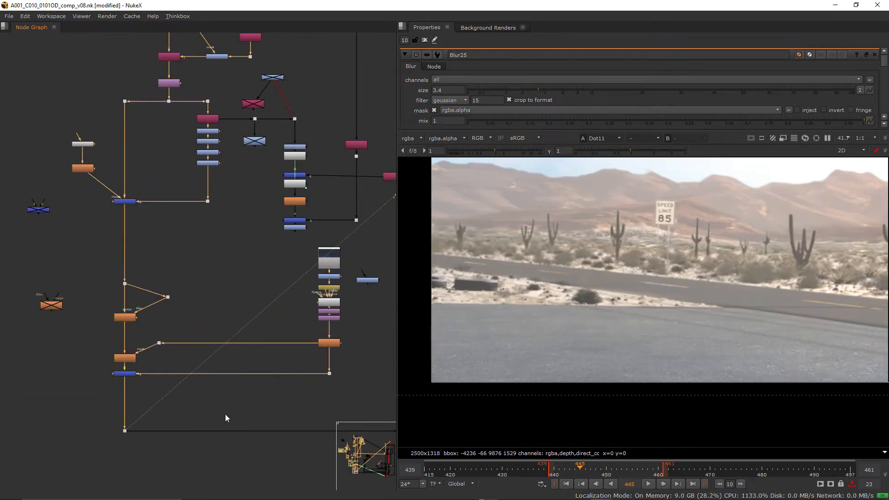
mouse_move(255, 250)
left_mouse_down()
mouse_move(290, 358)
mouse_move(217, 296)
left_mouse_up()
scroll(291, 359, "down", 5)
scroll(133, 337, "down", 5)
scroll(209, 326, "down", 4)
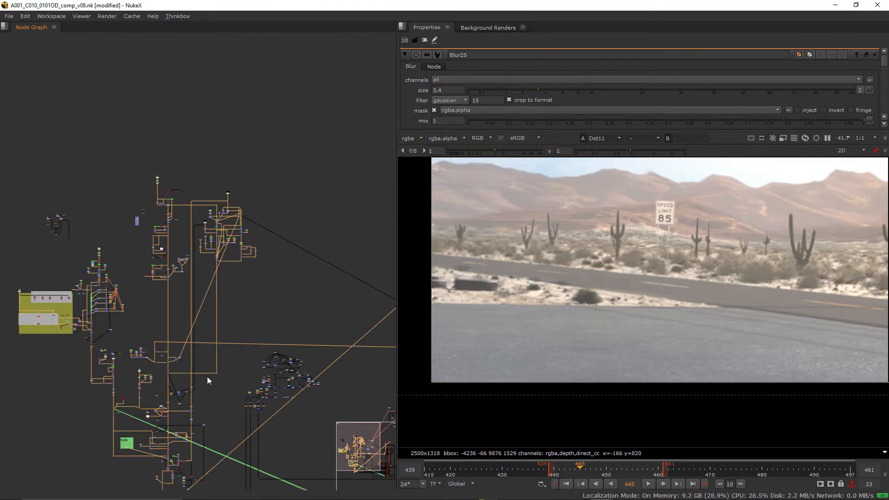
left_click_drag(250, 161, 5, 459)
left_click_drag(191, 149, 257, 257)
left_click_drag(159, 302, 176, 302)
key("alt+Tab")
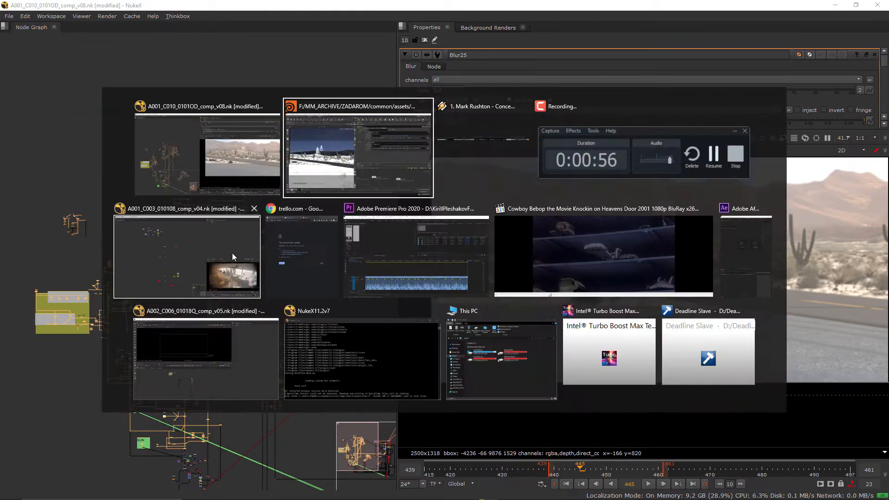
left_click(218, 246)
scroll(224, 396, "down", 3)
scroll(225, 395, "down", 3)
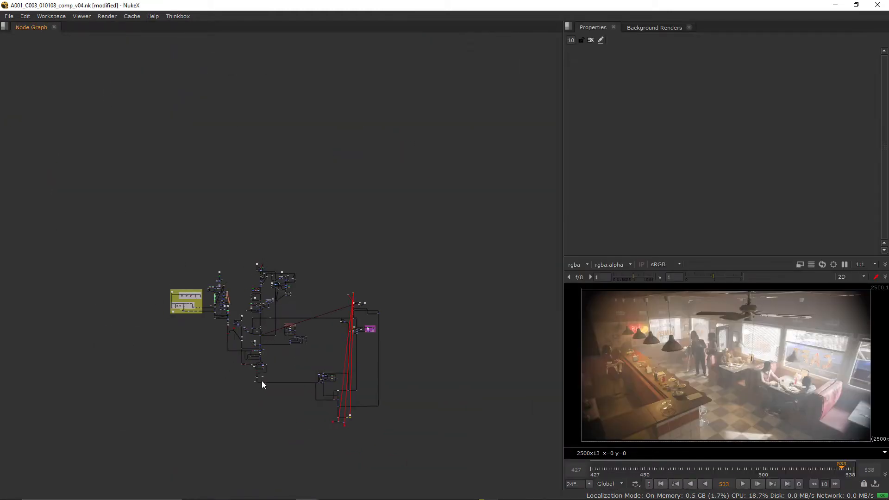
key("ctrl+v")
scroll(297, 357, "up", 3)
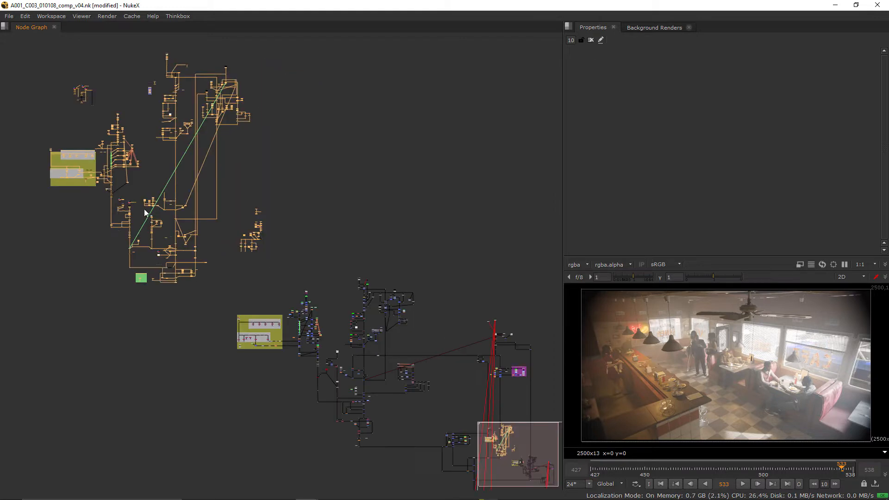
scroll(138, 213, "up", 2)
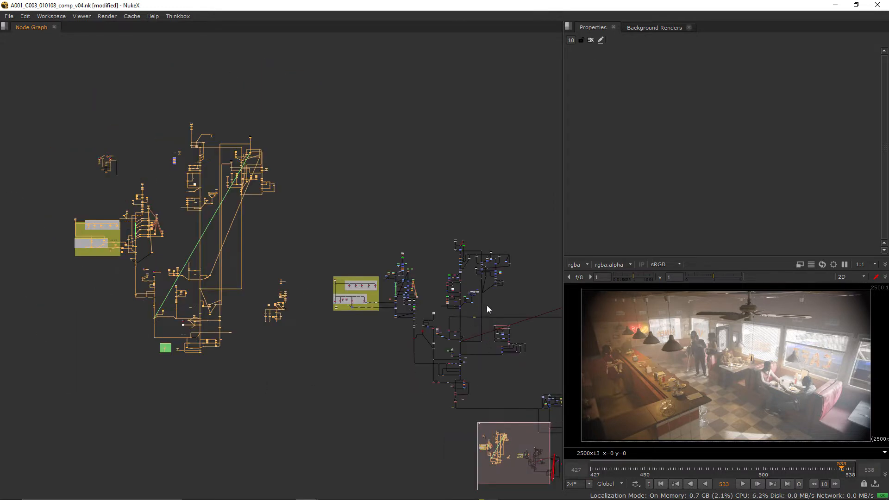
left_click_drag(301, 130, 45, 406)
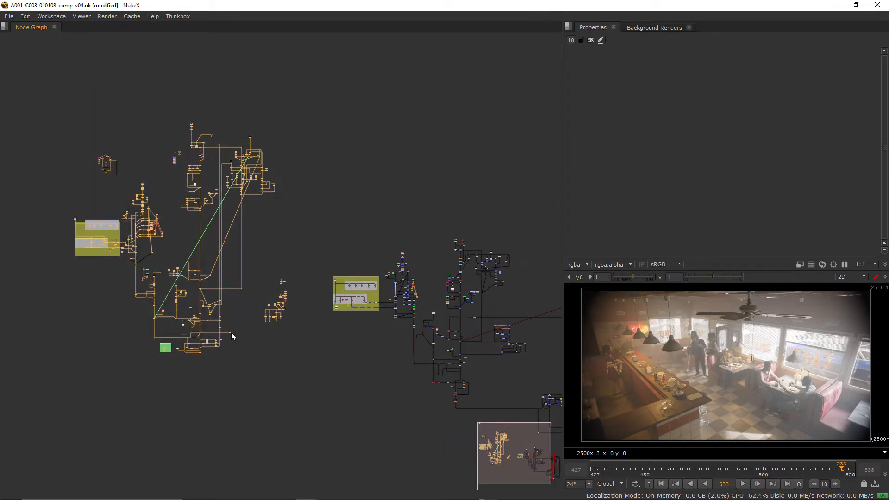
key("Delete")
left_click(406, 268)
scroll(321, 311, "up", 4)
scroll(320, 202, "up", 4)
scroll(320, 202, "up", 2)
mouse_move(347, 278)
left_mouse_down()
mouse_move(254, 287)
mouse_move(342, 202)
left_mouse_up()
scroll(342, 201, "down", 2)
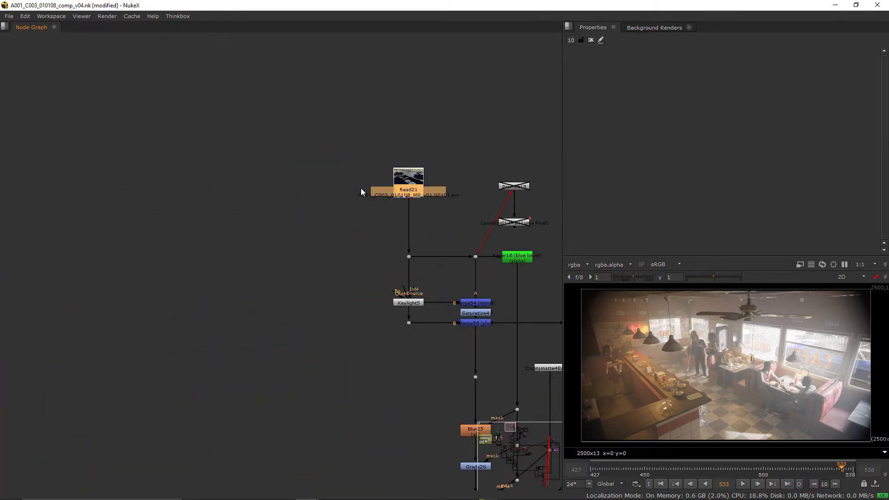
key("alt+Tab")
key("Escape")
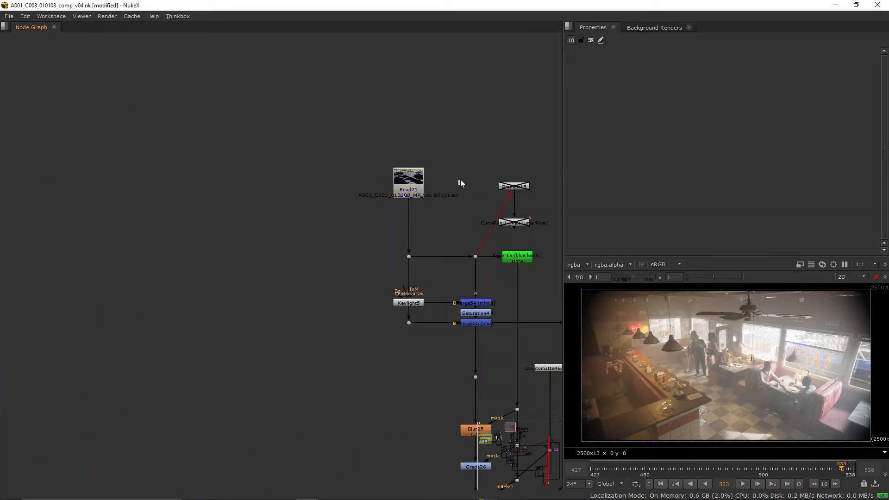
left_click(409, 188)
key("alt+Tab")
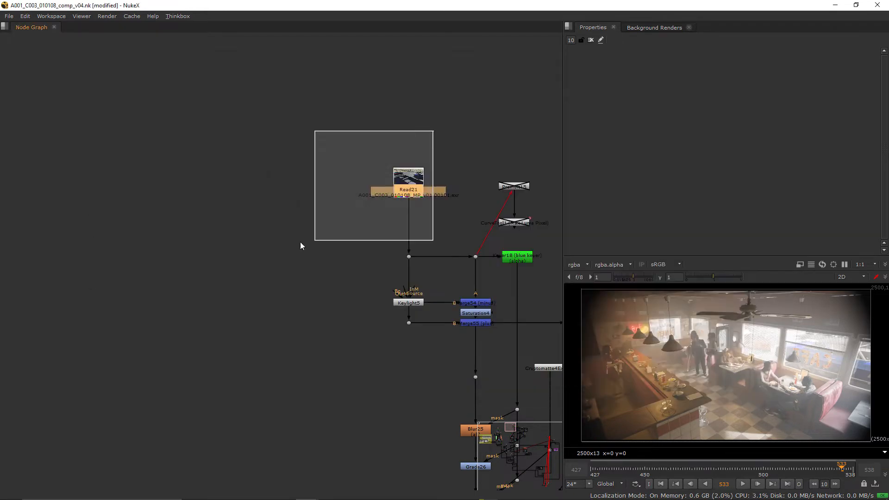
scroll(299, 245, "down", 5)
left_click_drag(277, 311, 321, 211)
scroll(321, 210, "up", 4)
left_click_drag(215, 436, 224, 265)
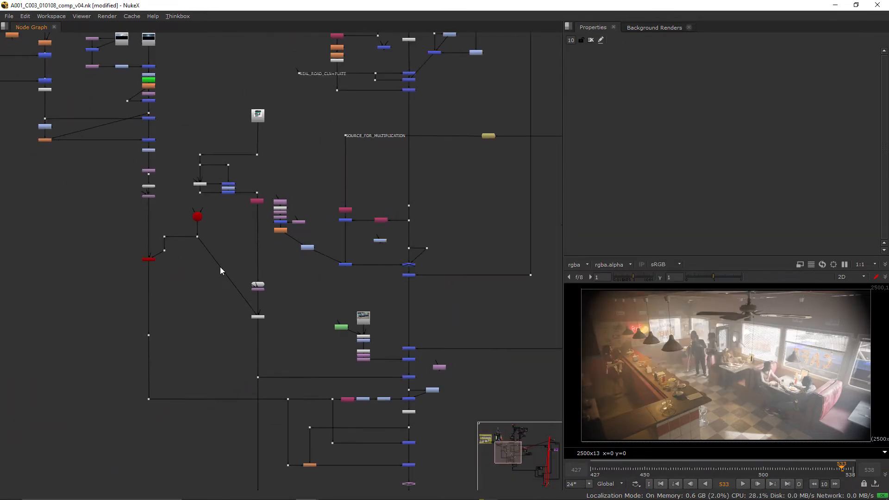
key("alt+Tab")
key("alt+Tab")
scroll(227, 218, "down", 4)
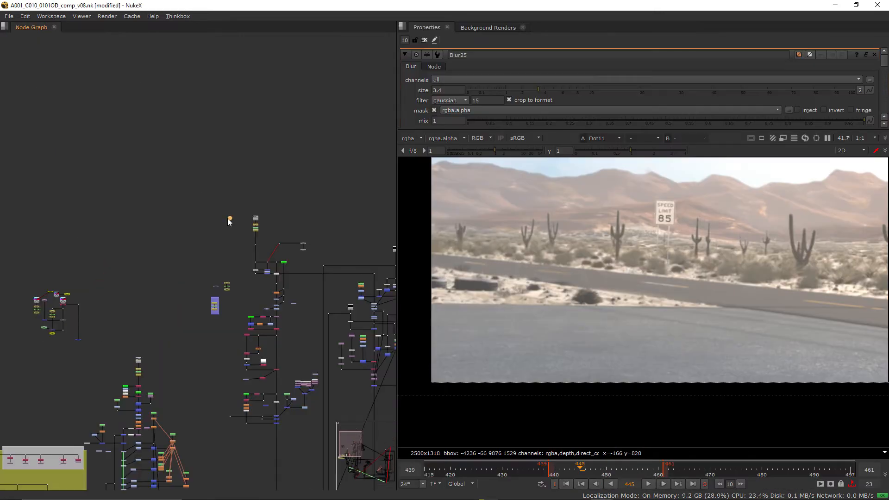
scroll(233, 241, "down", 3)
left_click_drag(231, 216, 203, 295)
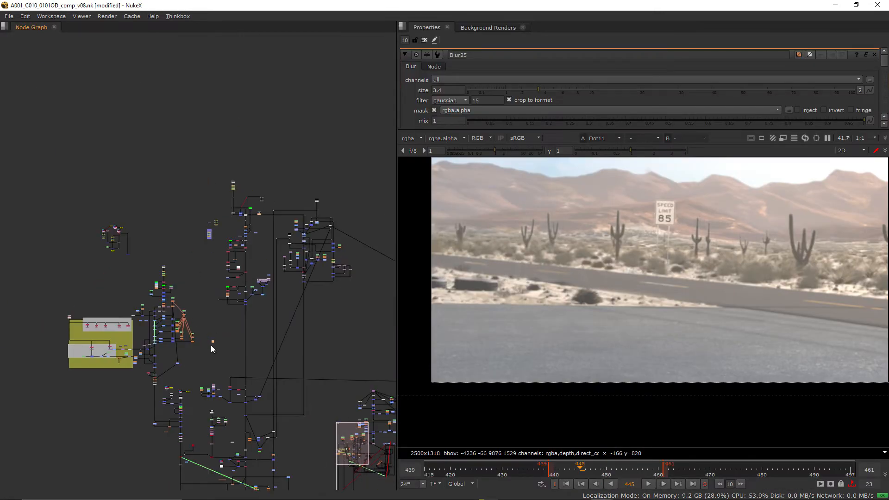
double_click(198, 428)
scroll(531, 283, "down", 2)
scroll(598, 258, "up", 3)
scroll(587, 288, "up", 3)
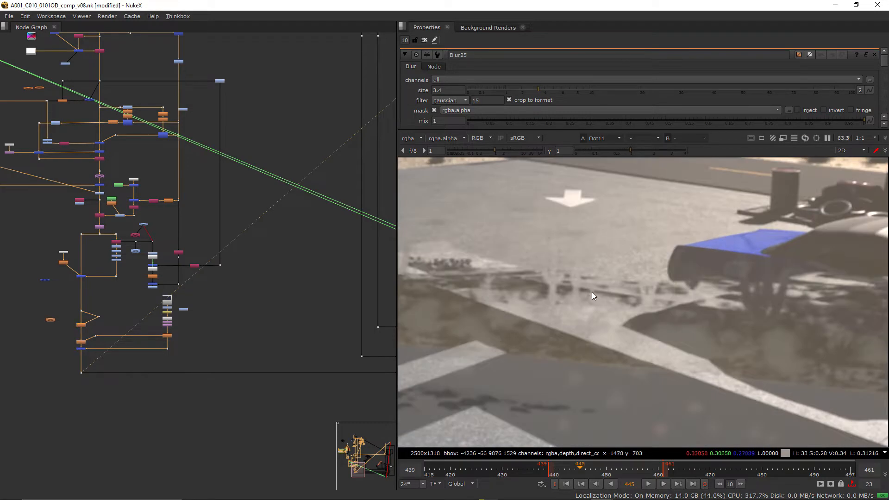
left_click_drag(586, 288, 745, 278)
scroll(642, 266, "down", 2)
scroll(633, 313, "down", 2)
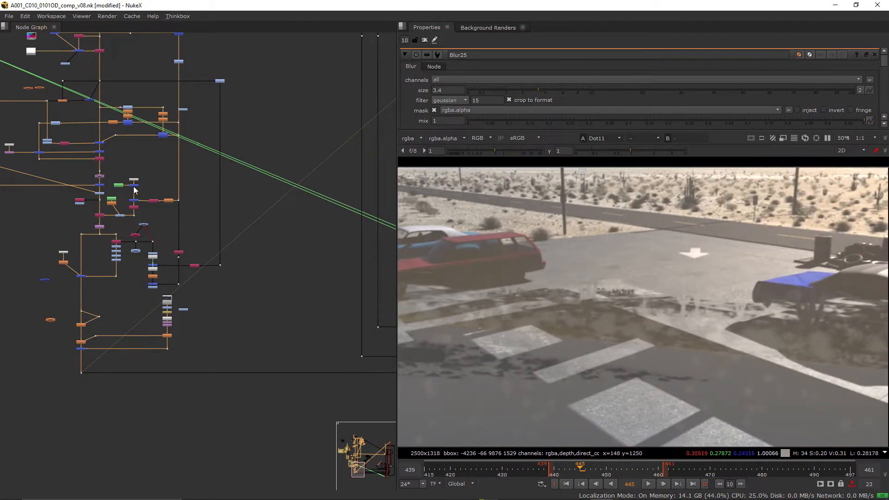
left_click_drag(105, 188, 314, 224)
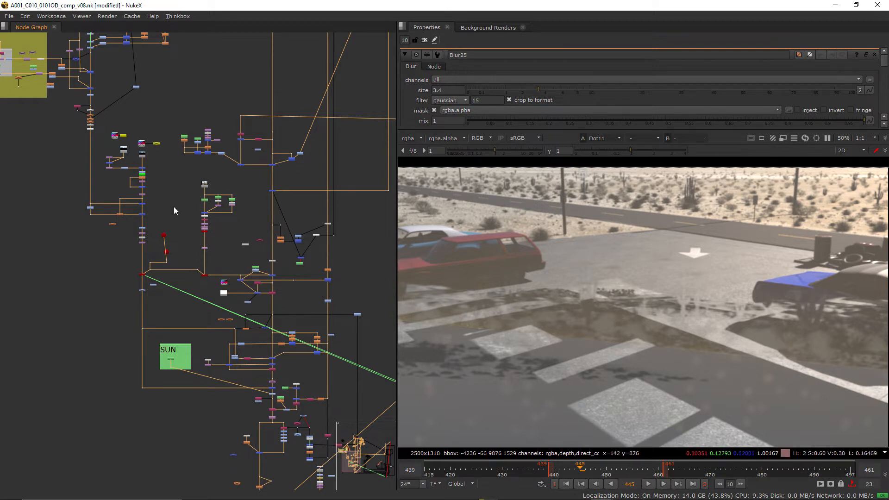
left_click_drag(174, 206, 268, 213)
left_click_drag(212, 354, 378, 229)
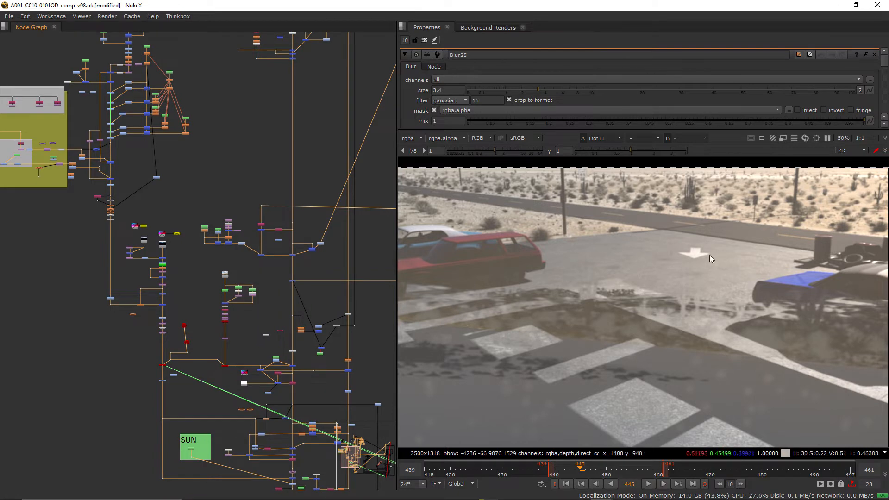
mouse_move(313, 209)
left_mouse_down()
mouse_move(238, 291)
mouse_move(196, 376)
left_mouse_up()
scroll(184, 292, "up", 5)
key("1")
scroll(185, 292, "down", 4)
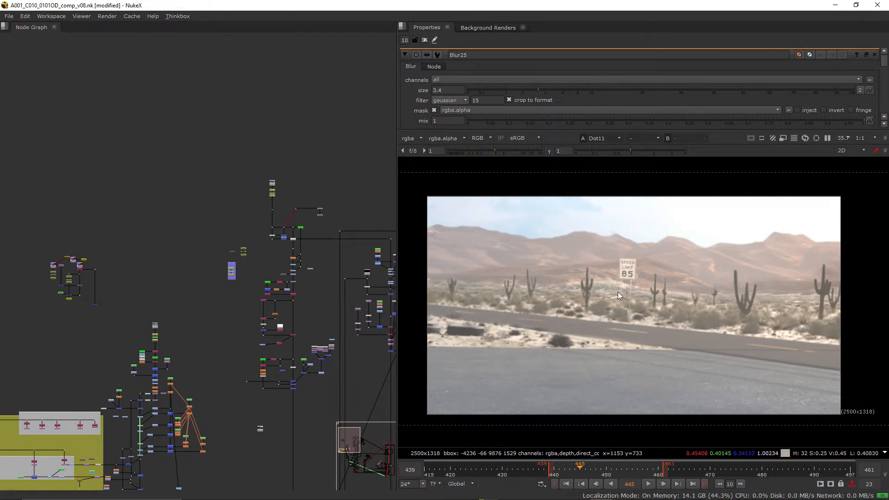
scroll(621, 311, "up", 3)
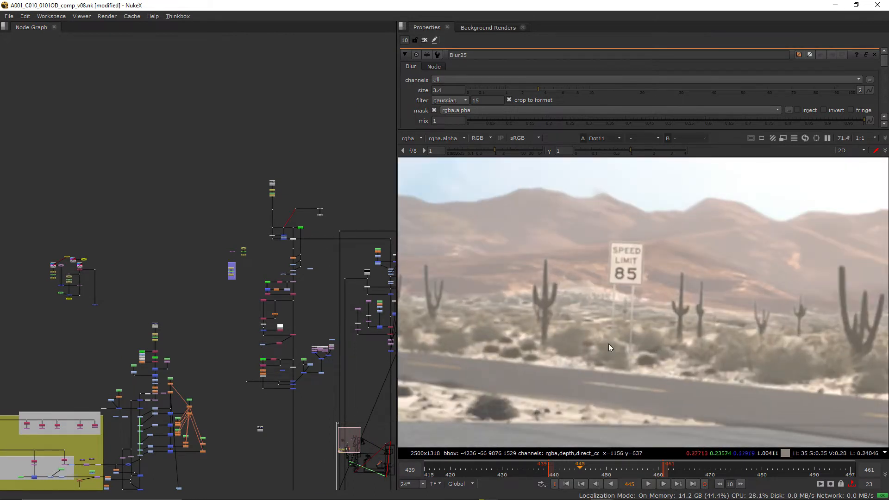
scroll(608, 345, "down", 2)
scroll(295, 215, "up", 3)
Check the speed limit sign card in the 3D viewer, then clear the selection and reframe the script
left_click_drag(296, 215, 288, 170)
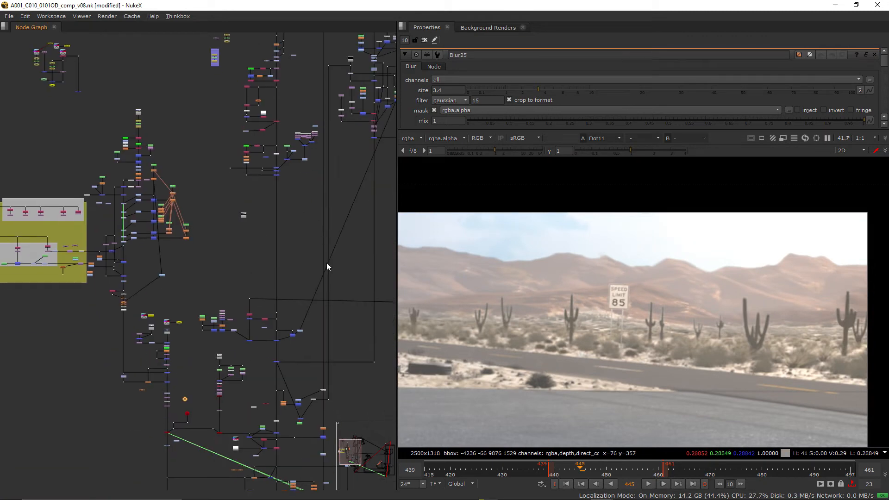
left_click_drag(297, 373, 291, 358)
scroll(291, 348, "up", 5)
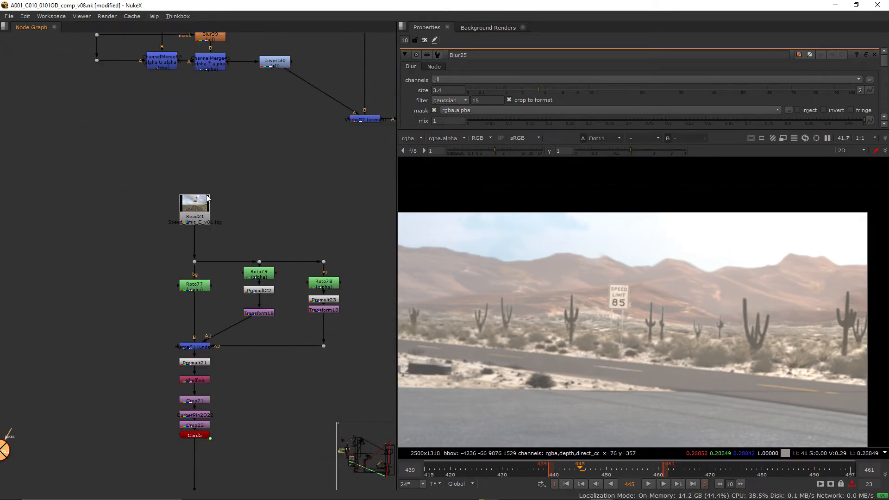
scroll(282, 235, "down", 3)
key("Tab")
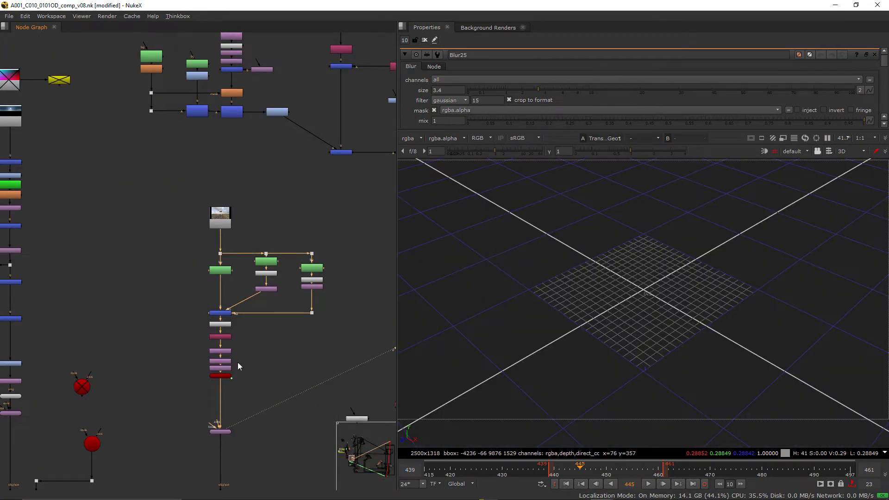
scroll(226, 309, "up", 5)
scroll(615, 323, "up", 5)
scroll(593, 327, "down", 5)
scroll(585, 332, "down", 4)
scroll(331, 278, "down", 5)
scroll(236, 347, "down", 3)
left_click(162, 223)
left_click_drag(187, 374, 278, 309)
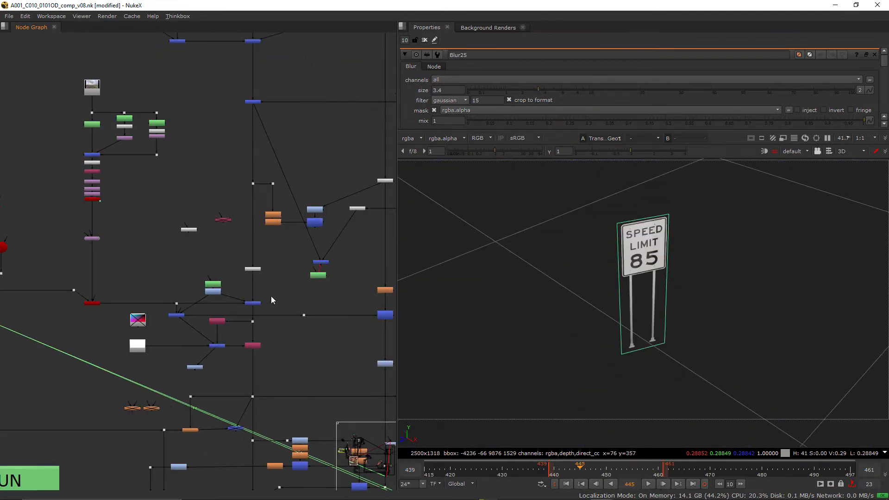
scroll(251, 303, "down", 4)
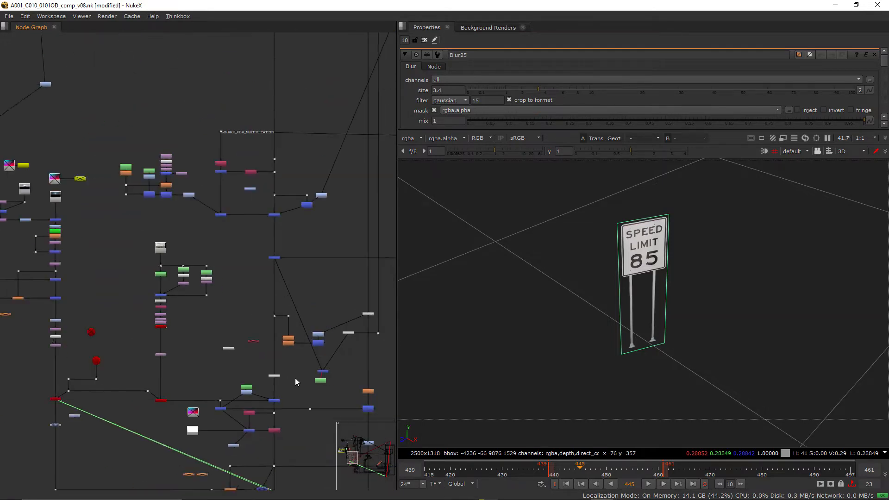
scroll(301, 375, "down", 3)
scroll(290, 388, "down", 3)
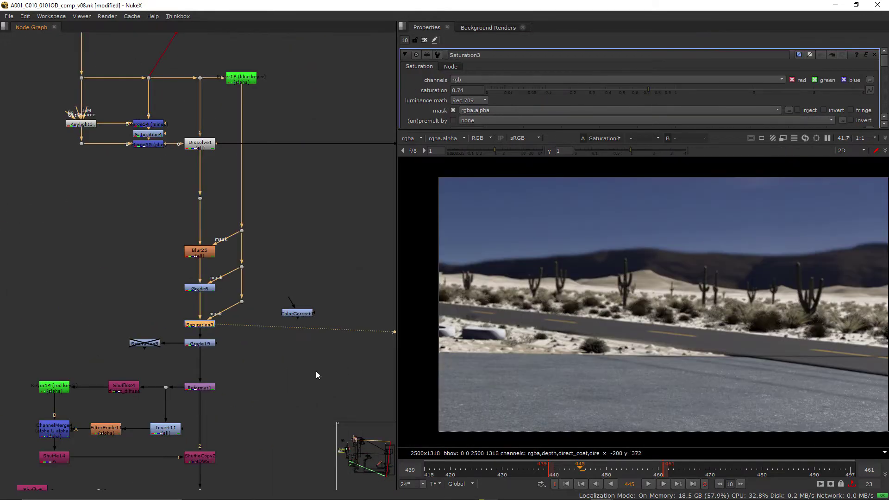
scroll(212, 374, "down", 3)
scroll(213, 374, "down", 3)
scroll(251, 400, "down", 3)
scroll(218, 365, "up", 4)
scroll(194, 238, "up", 4)
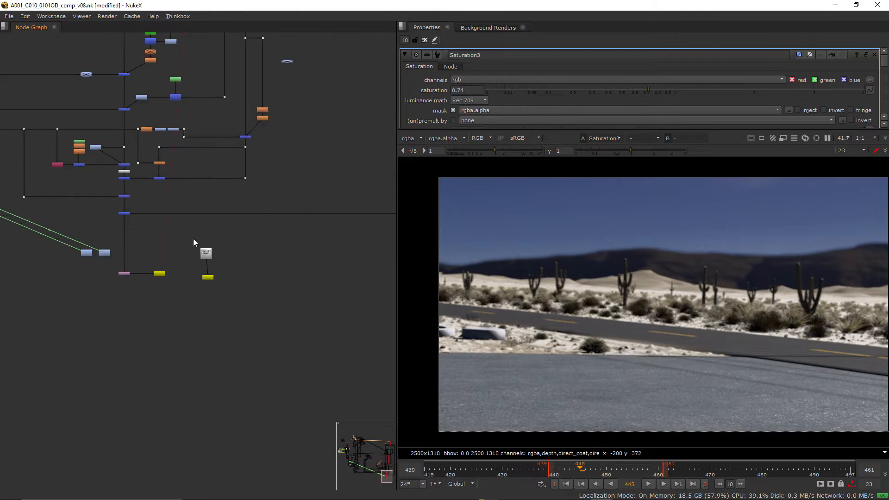
Check the mask Dot's matte in the viewer, flipping between alpha and colour
key("1")
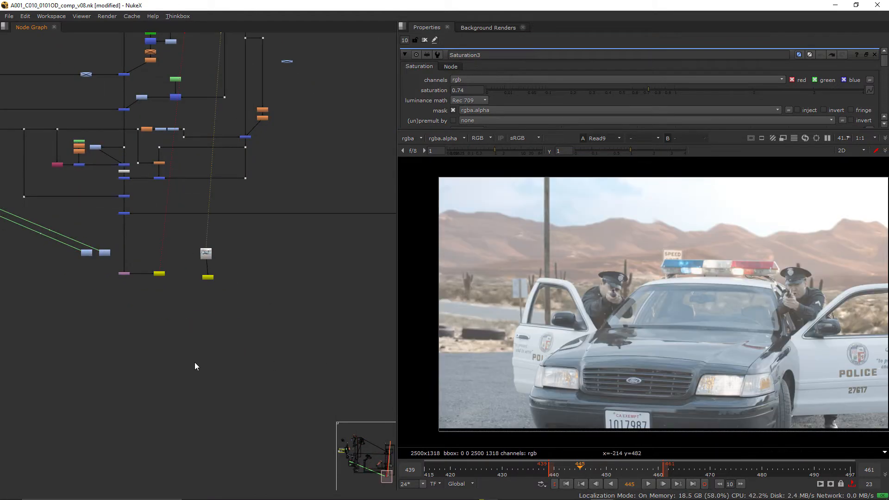
scroll(245, 364, "down", 5)
scroll(243, 367, "down", 5)
scroll(232, 331, "up", 8)
scroll(208, 327, "up", 3)
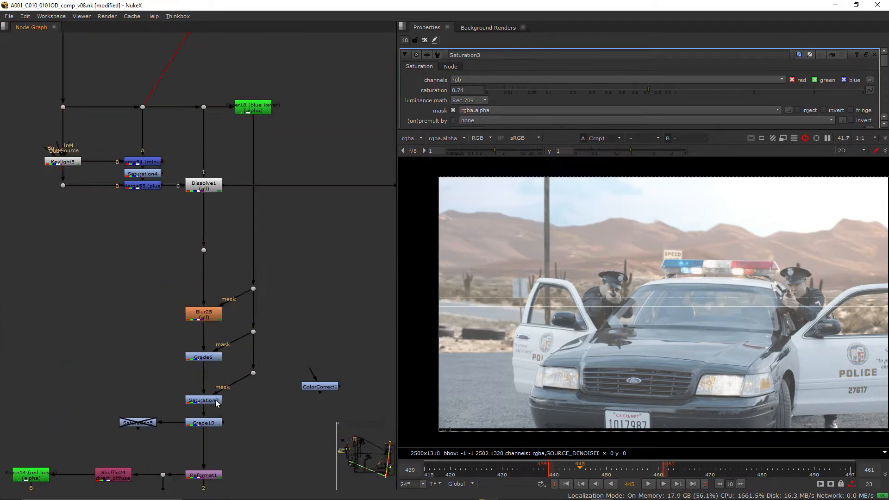
left_click(253, 373)
key("1")
key("a")
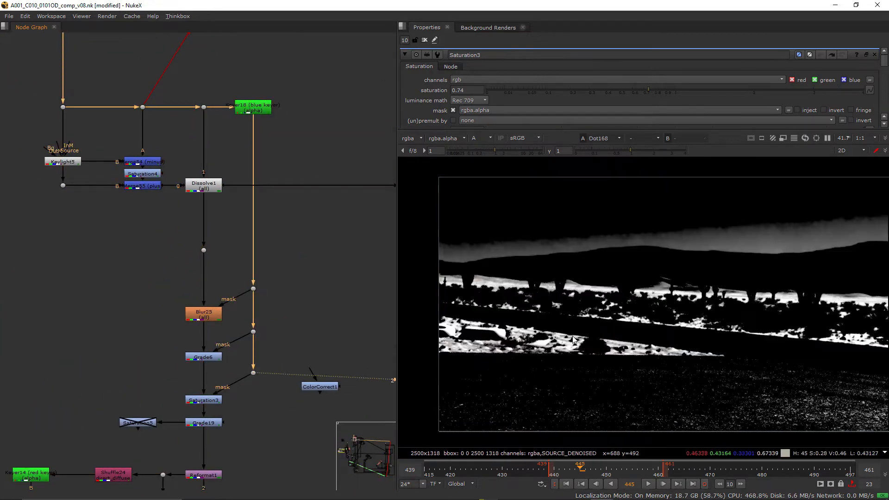
left_click_drag(634, 300, 582, 347)
key("a")
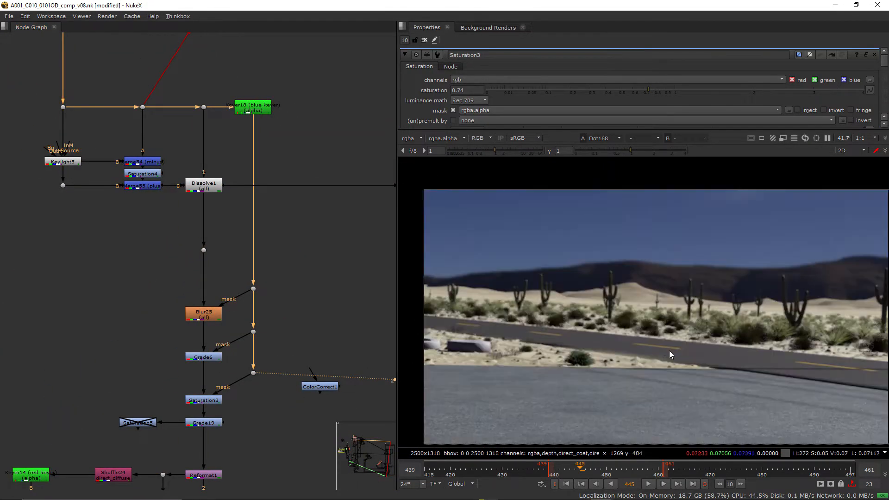
key("a")
key("a")
scroll(291, 313, "up", 2)
View Saturation3's output and raise its saturation to about 3.55
left_click(265, 350)
key("1")
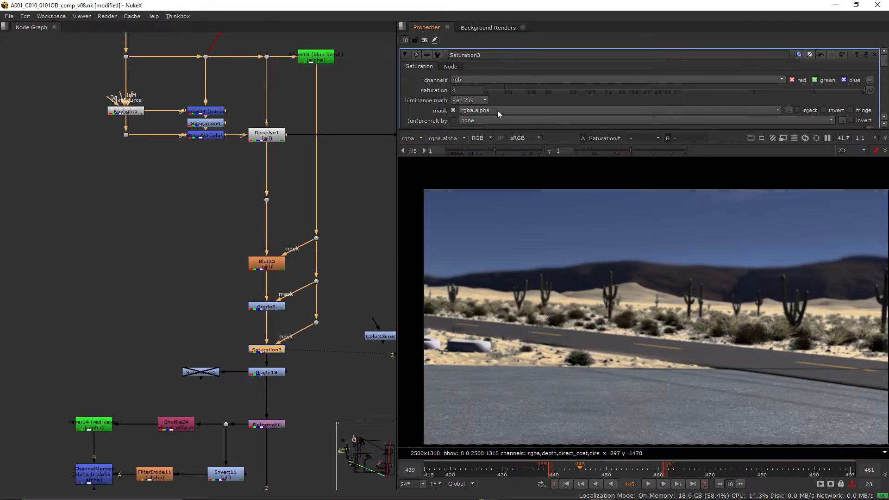
left_click_drag(802, 91, 840, 91)
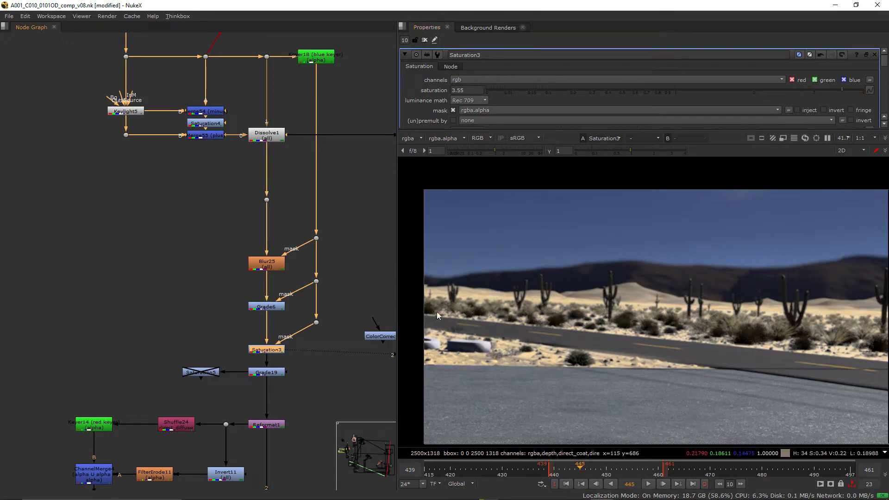
left_click_drag(382, 337, 351, 404)
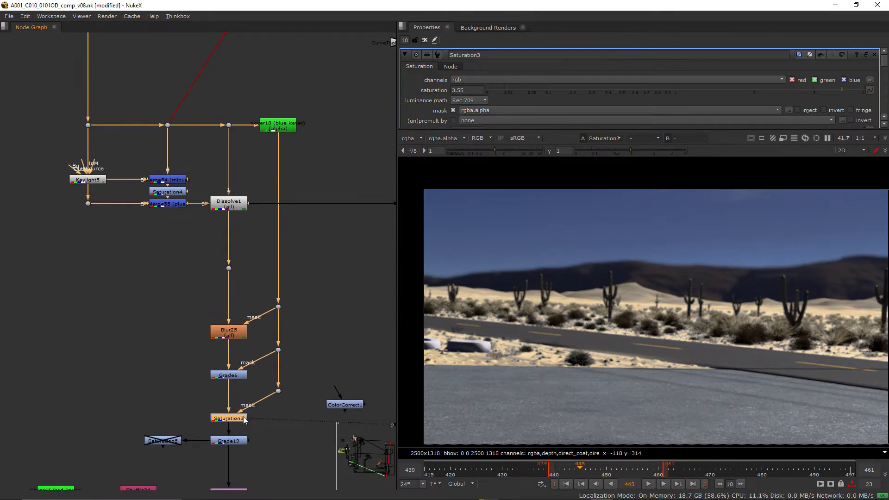
left_click_drag(289, 404, 277, 324)
key("alt+Tab")
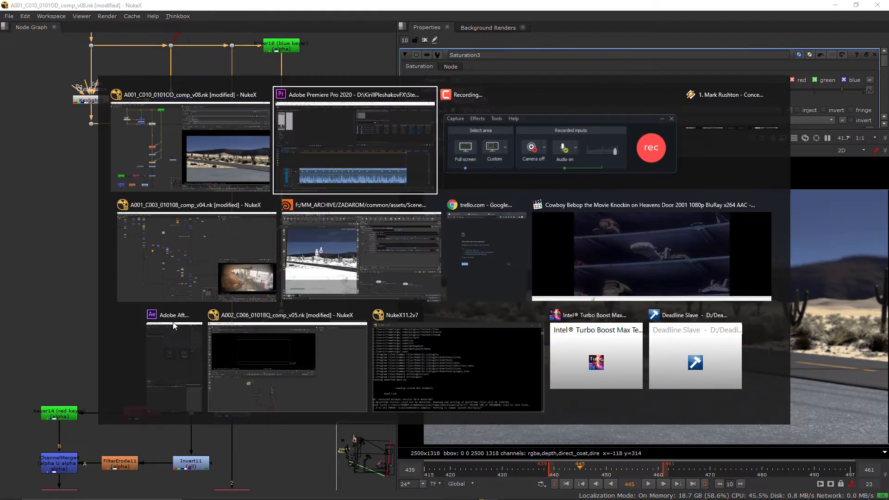
Switch to the A002_C006 script, view Grade27 and create a new Saturation8 node
left_click(162, 286)
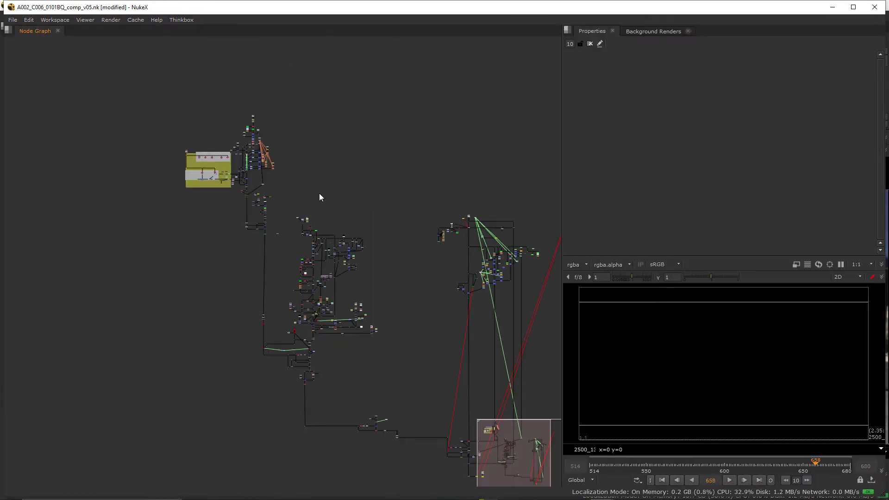
scroll(264, 180, "up", 5)
scroll(268, 121, "up", 5)
scroll(278, 243, "up", 3)
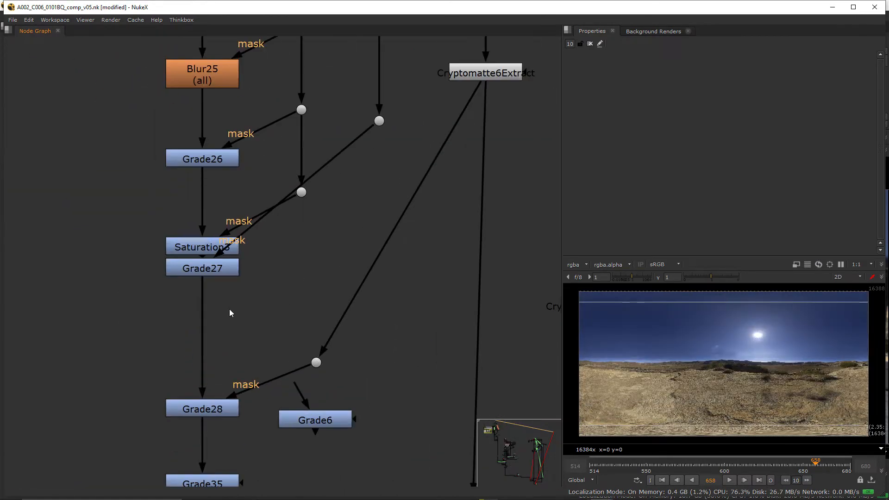
left_click(202, 247)
left_click(200, 327)
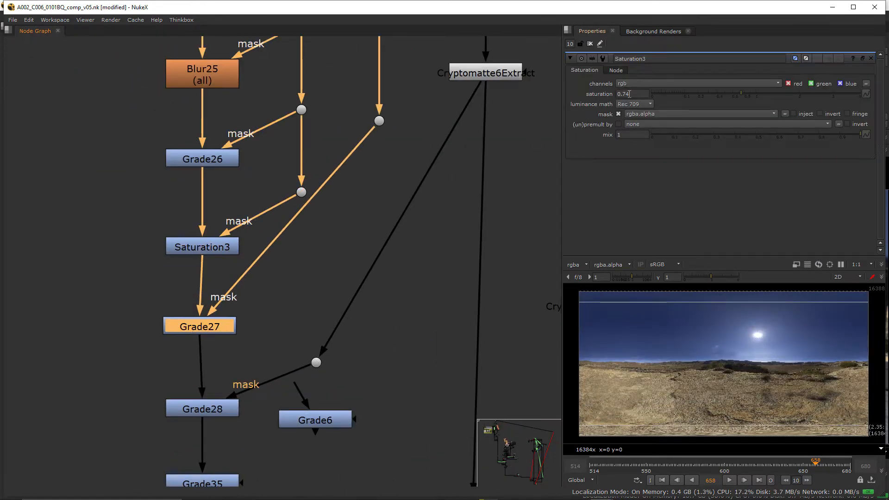
key("1")
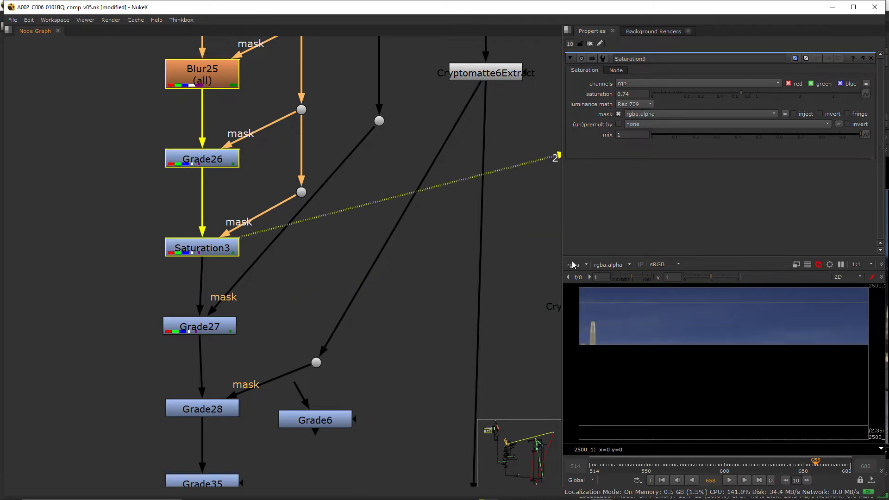
left_click(83, 250)
key("ctrl+v")
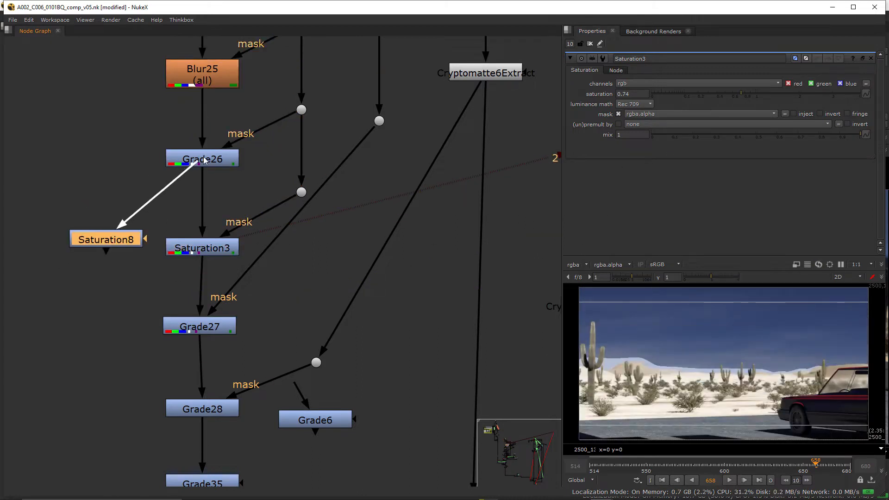
Wire Saturation8 between Grade26 and Grade27 with the mask dot, disabling Saturation3
left_click_drag(208, 155, 202, 159)
left_click_drag(106, 250, 199, 323)
left_click_drag(145, 239, 300, 191)
left_click_drag(202, 247, 328, 239)
key("d")
scroll(227, 340, "down", 5)
scroll(223, 351, "down", 5)
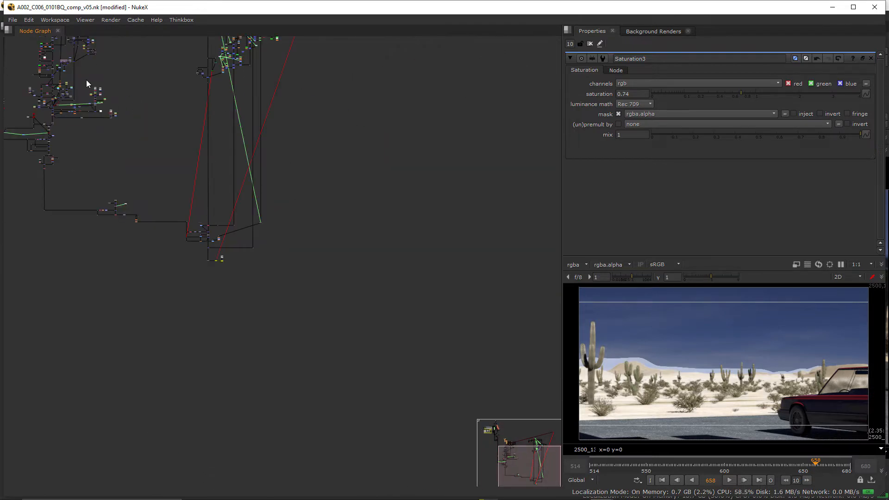
scroll(198, 236, "up", 8)
scroll(198, 237, "up", 4)
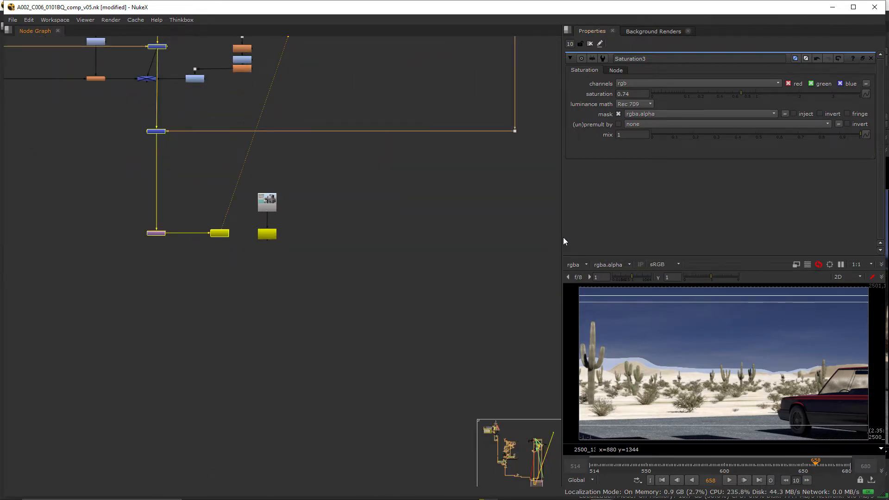
Widen the properties pane and enlarge the viewer area
left_click_drag(563, 240, 375, 229)
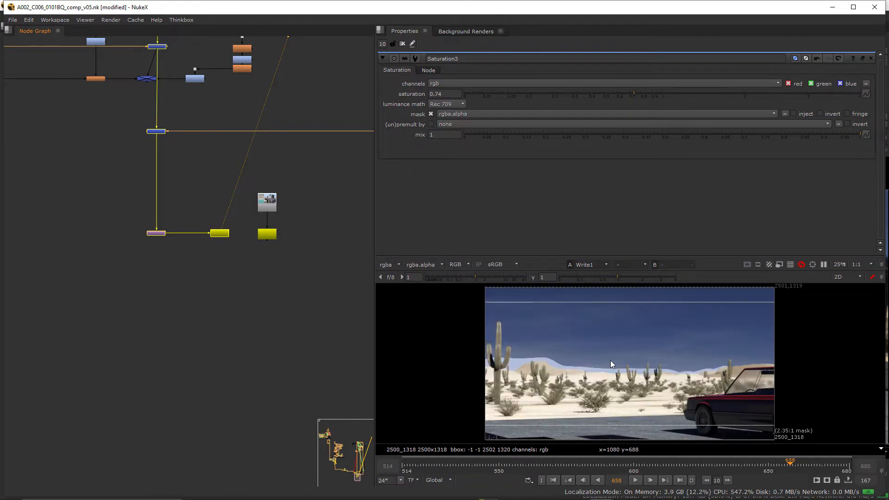
left_click_drag(545, 259, 545, 188)
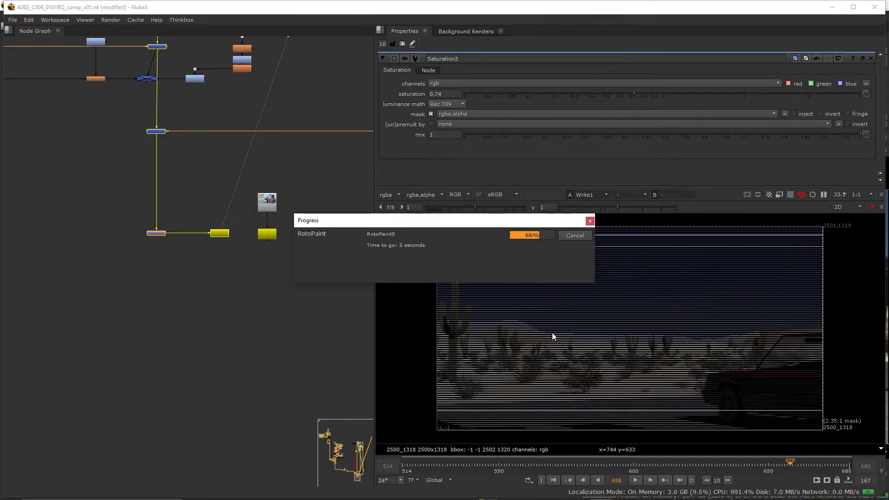
scroll(274, 393, "down", 3)
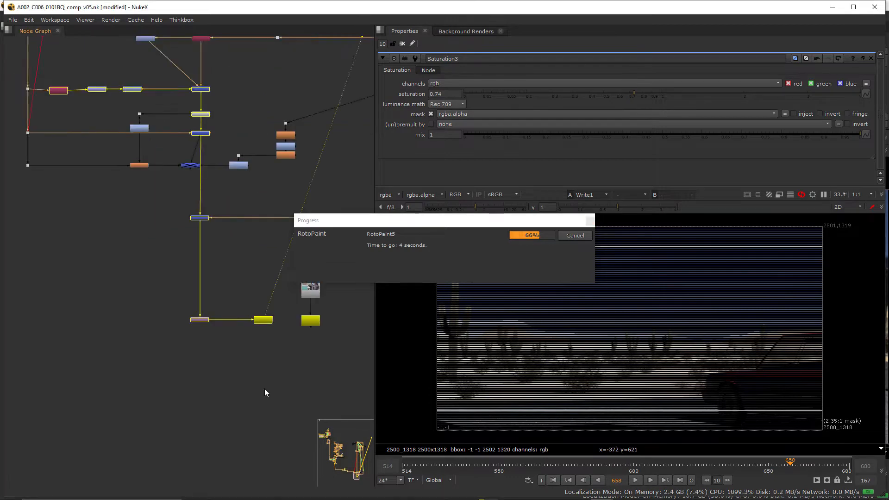
scroll(272, 389, "down", 4)
scroll(219, 209, "down", 3)
scroll(188, 182, "down", 3)
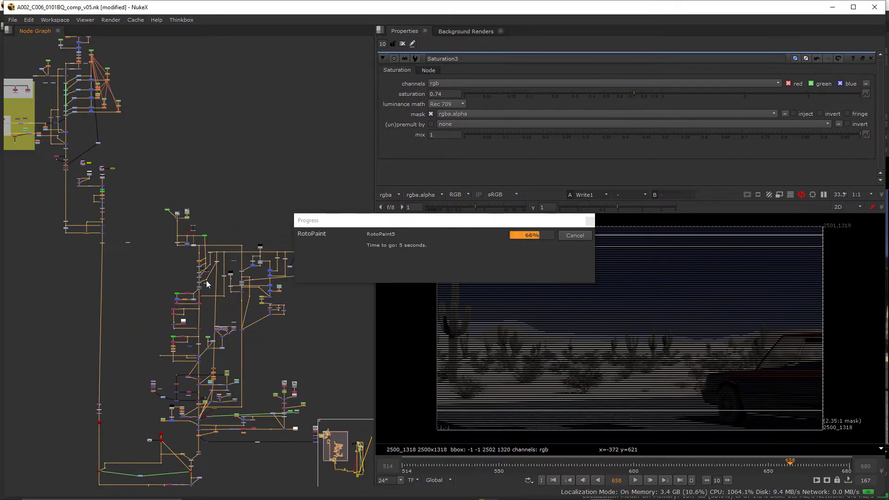
scroll(206, 280, "up", 4)
scroll(206, 280, "up", 4)
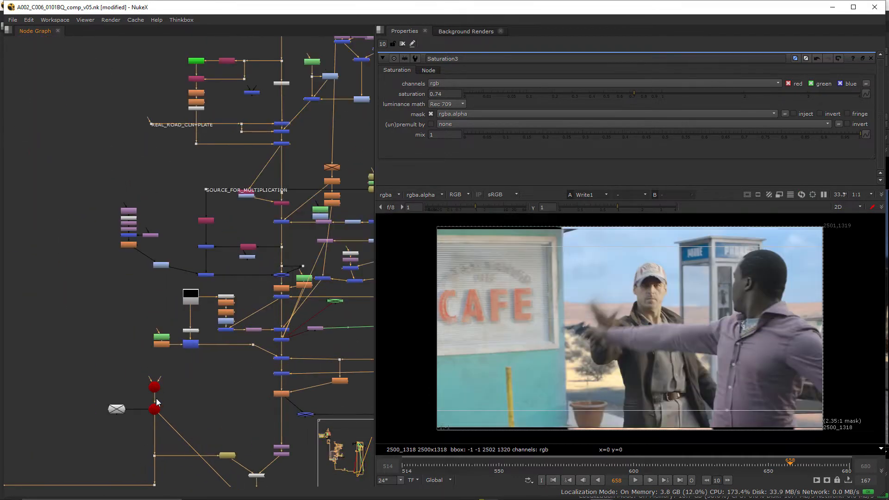
scroll(594, 386, "up", 3)
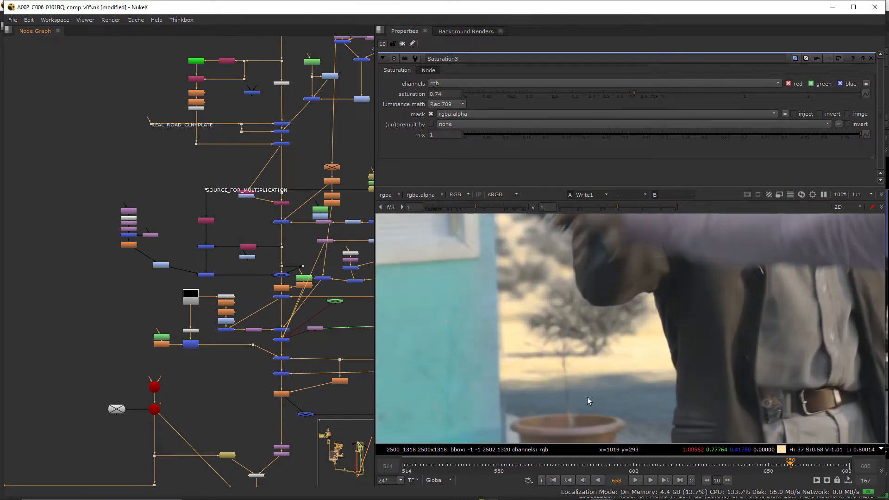
Move Saturation8 aside, drop Saturation3 back onto the Grade26–Grade27 pipe and re-enable it
key("f")
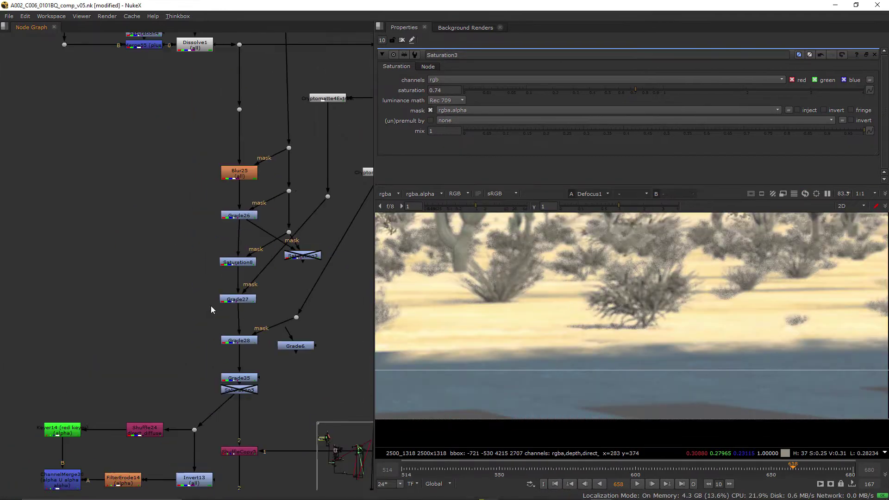
scroll(212, 310, "up", 1)
left_click_drag(236, 265, 134, 239)
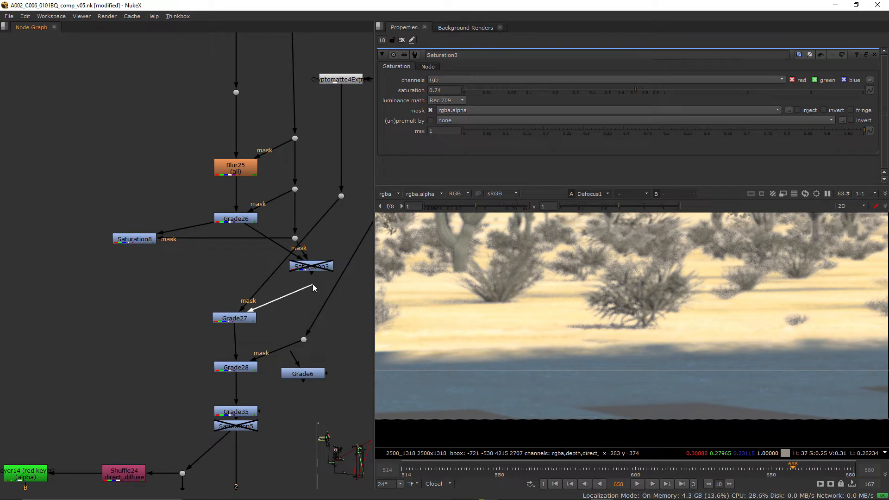
left_click_drag(309, 279, 263, 300)
key("d")
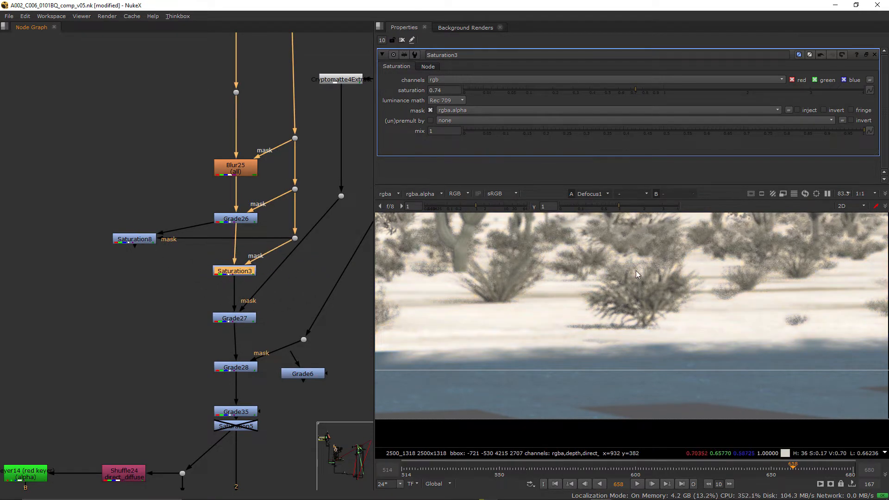
key("f")
Switch to the A001_C010 script where Saturation3's saturation is set to 0.74
key("alt+Tab")
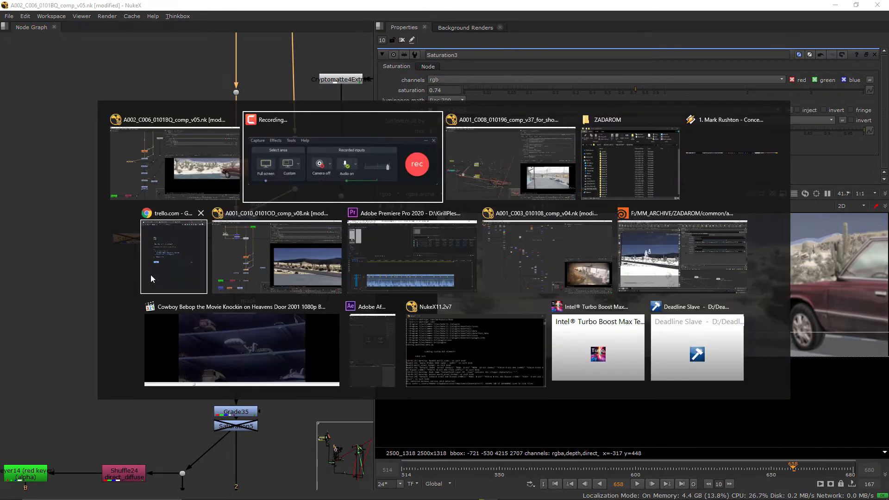
key("alt+Tab")
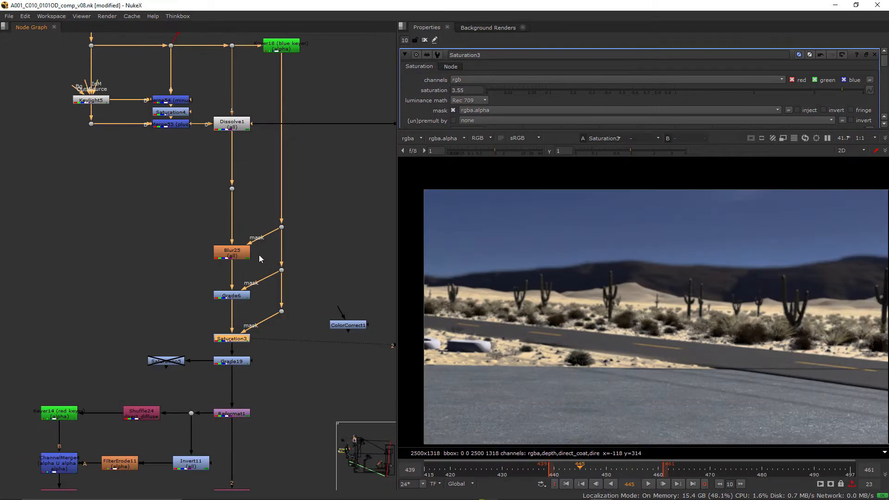
scroll(268, 273, "up", 2)
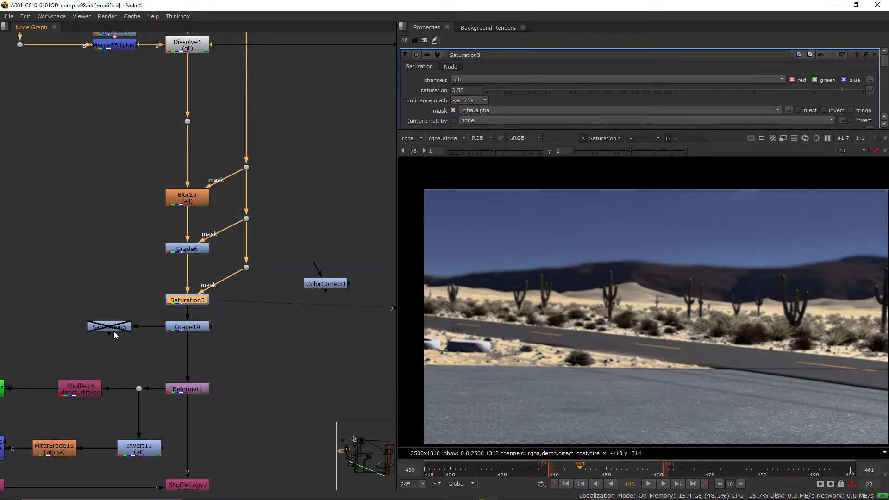
key("alt+Tab")
key("alt+Tab")
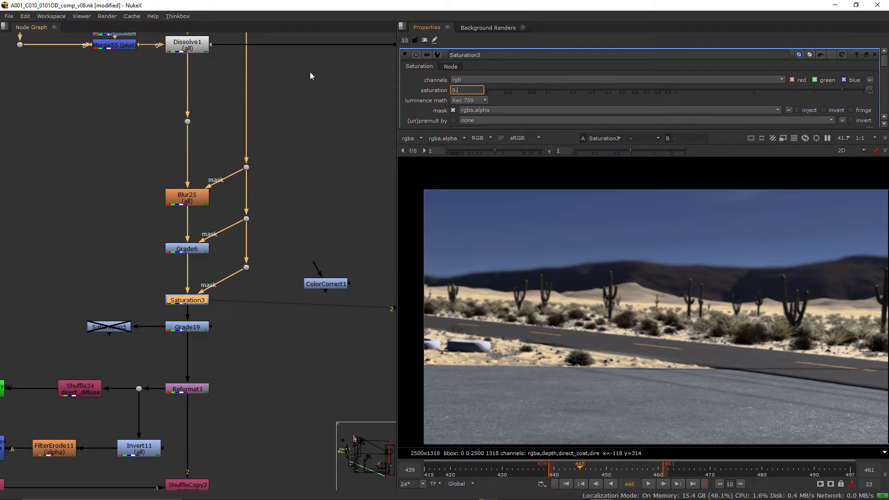
Switch to the A001_C008 showreel script and navigate to the top of its comp tree
key("alt+Tab")
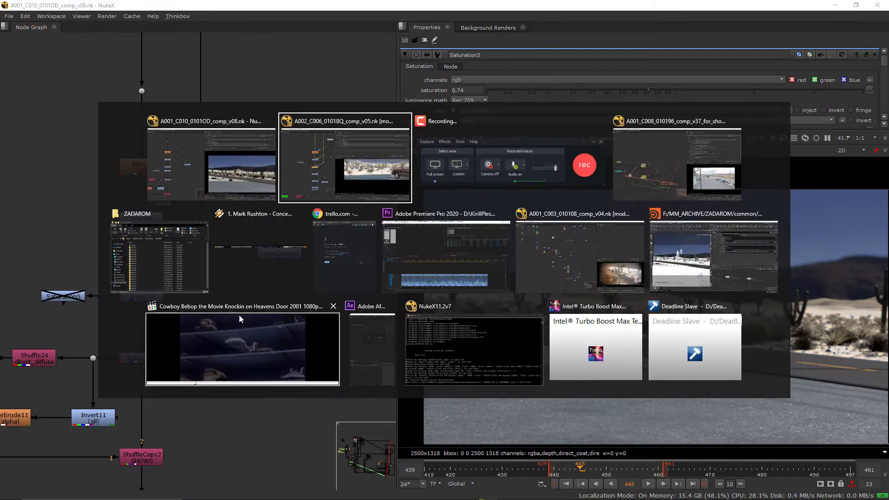
scroll(126, 312, "down", 3)
scroll(126, 312, "down", 3)
key("alt+Tab")
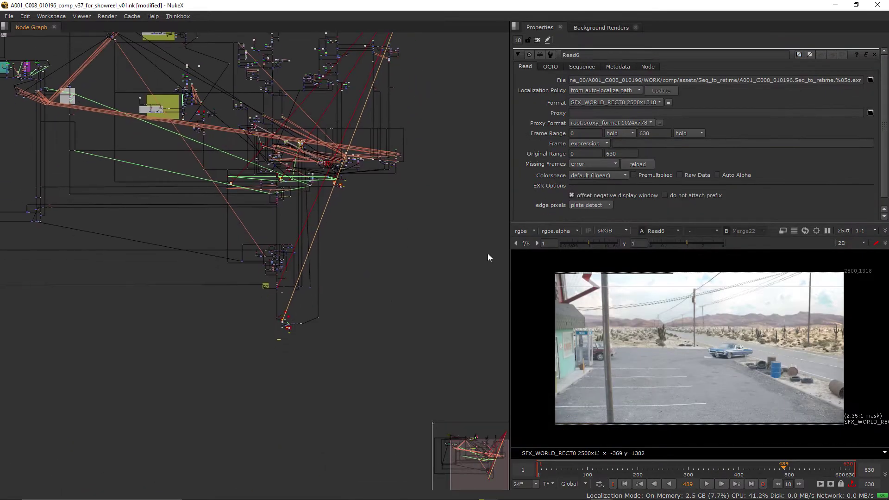
left_click_drag(406, 209, 284, 239)
scroll(290, 215, "up", 5)
scroll(220, 280, "up", 5)
left_click_drag(221, 280, 272, 164)
scroll(271, 164, "up", 2)
scroll(279, 356, "up", 3)
Bring up Saturation3's settings (at 0.74) and marquee-select a large block of nodes
left_click(260, 356)
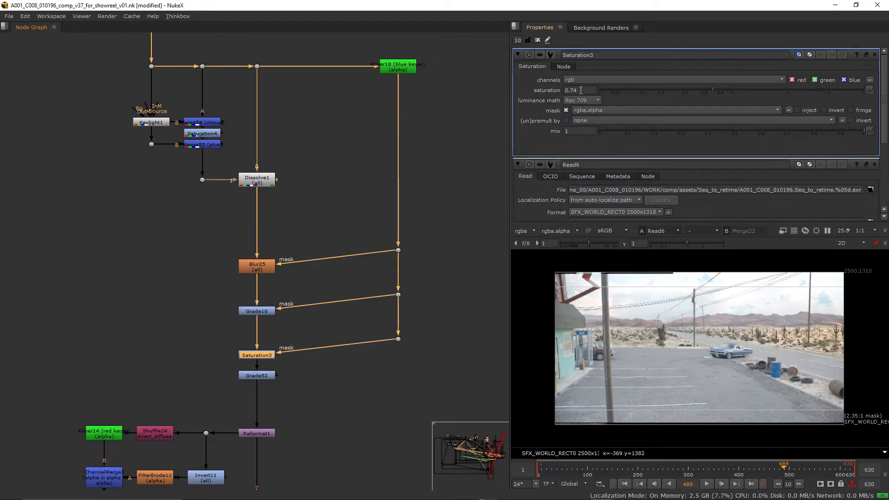
scroll(336, 232, "down", 5)
scroll(330, 153, "down", 5)
left_click_drag(330, 154, 427, 121)
scroll(401, 94, "down", 3)
left_click_drag(390, 85, 161, 446)
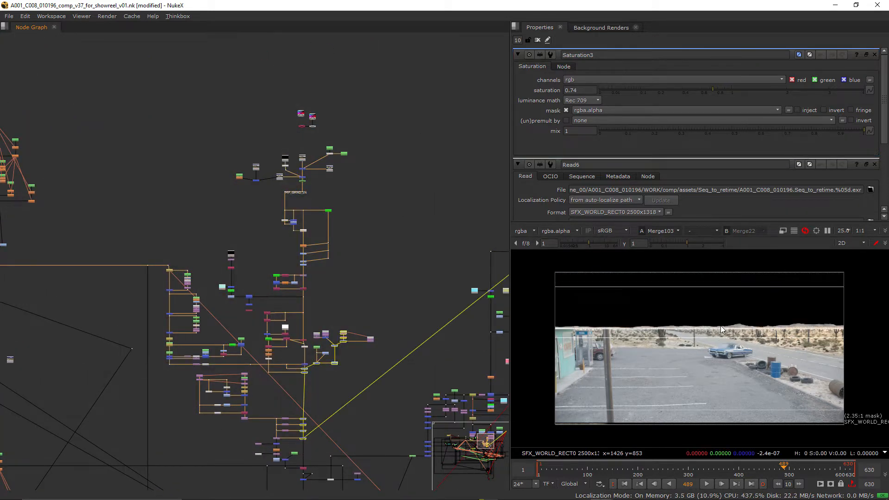
View the raw desert plate, the merged road layer and the road composite with roadside poles
key("1")
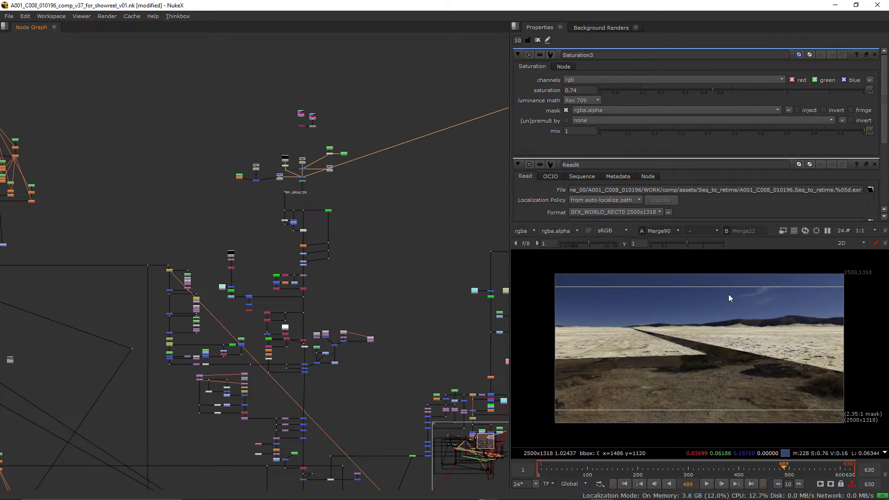
scroll(390, 231, "up", 5)
scroll(347, 312, "up", 5)
left_click_drag(336, 286, 270, 317)
key("1")
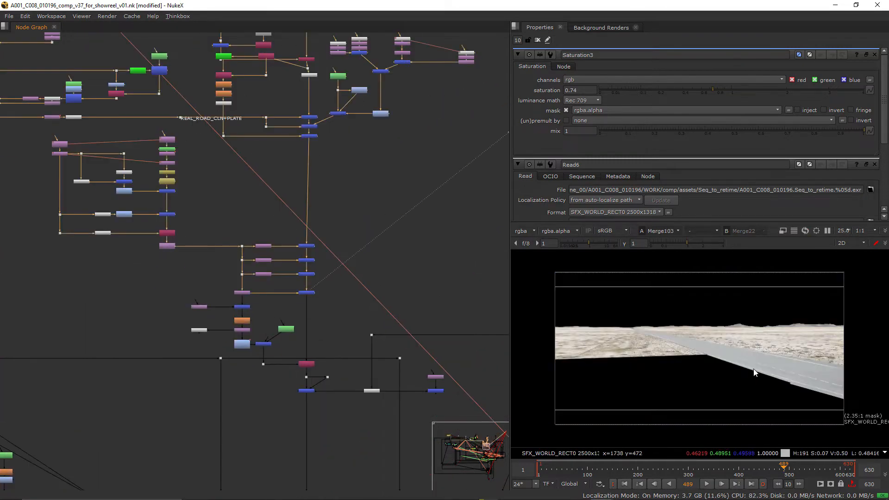
scroll(801, 360, "up", 3)
scroll(353, 217, "down", 5)
scroll(353, 217, "up", 5)
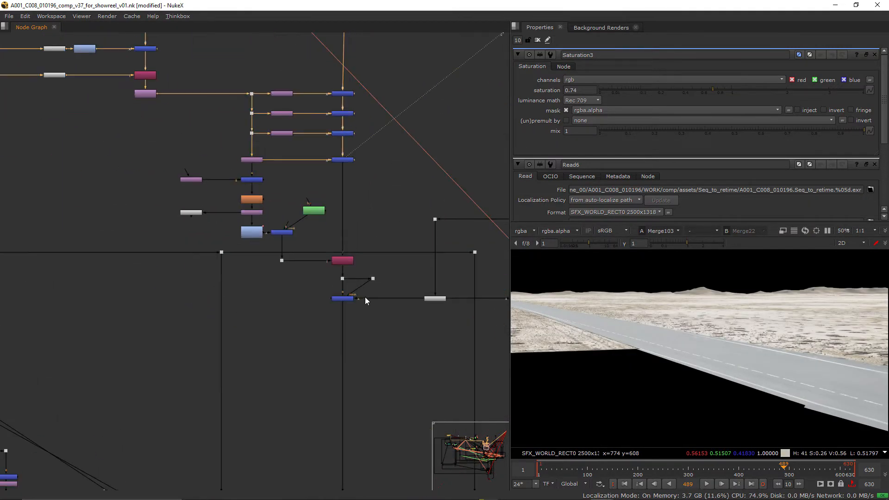
left_click(367, 297)
key("1")
left_click_drag(740, 284, 740, 319)
scroll(347, 278, "down", 5)
scroll(358, 376, "down", 3)
scroll(358, 377, "down", 3)
scroll(375, 212, "up", 5)
scroll(422, 331, "up", 3)
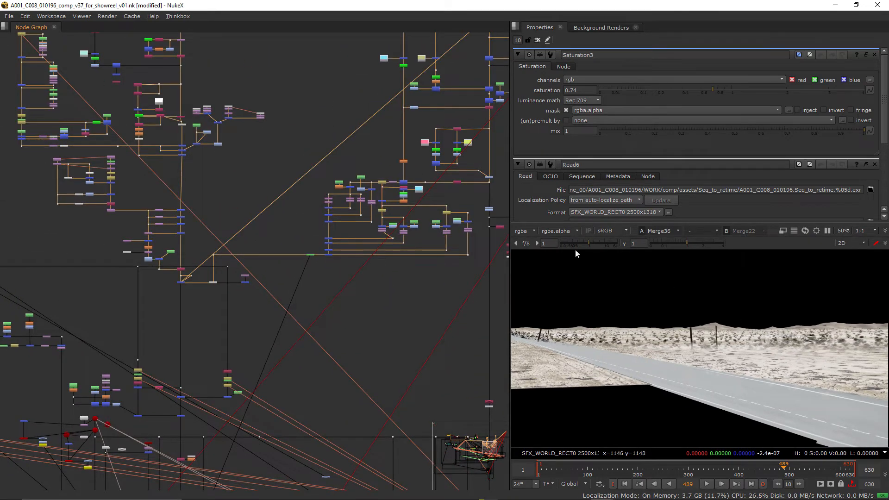
scroll(350, 222, "up", 5)
scroll(306, 291, "up", 3)
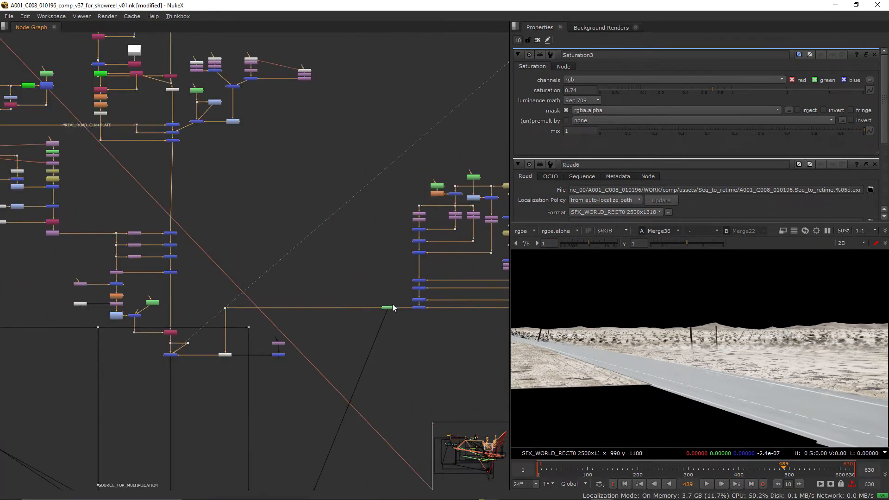
scroll(278, 340, "down", 4)
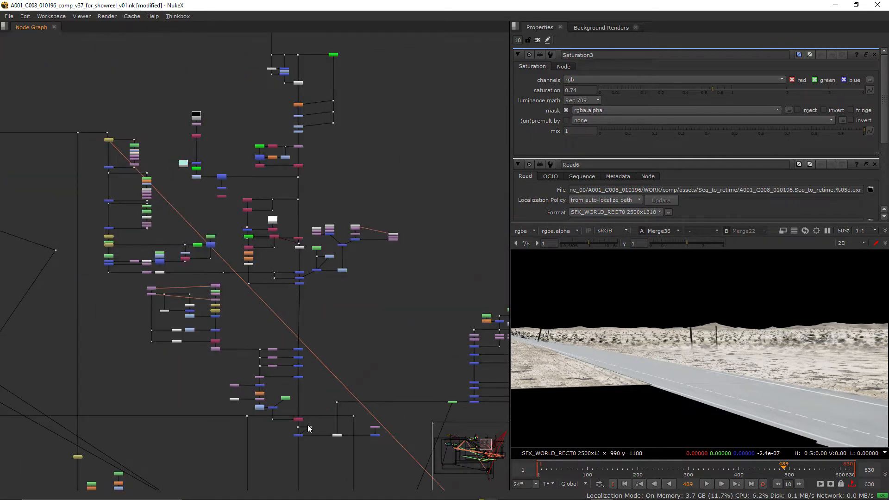
Navigate the node tree to the 3D road setup and fit its scene in the viewer
left_click_drag(316, 120, 316, 292)
left_click_drag(381, 143, 178, 386)
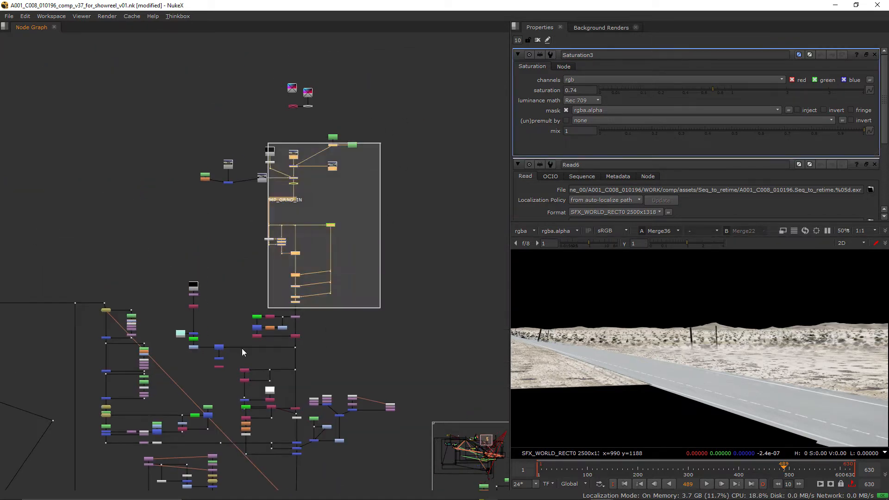
left_click(339, 370)
left_click_drag(327, 425, 329, 189)
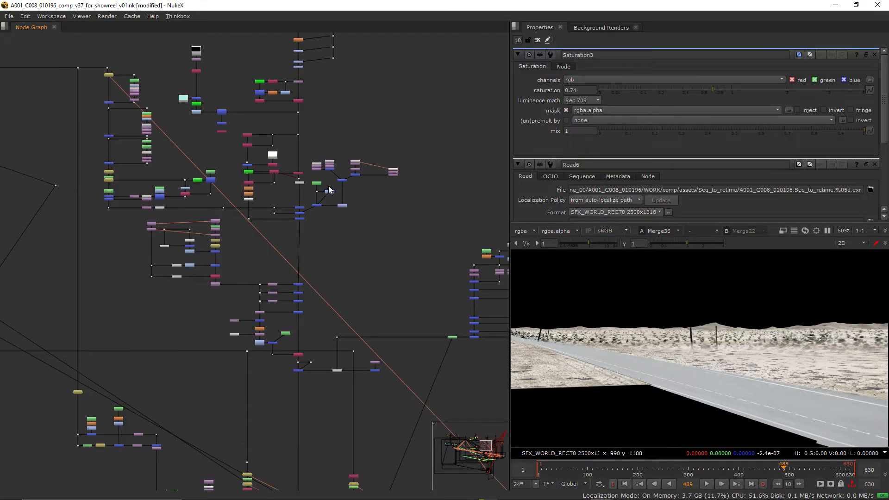
scroll(323, 345, "down", 4)
left_click_drag(357, 361, 351, 236)
scroll(318, 173, "up", 5)
scroll(334, 278, "up", 5)
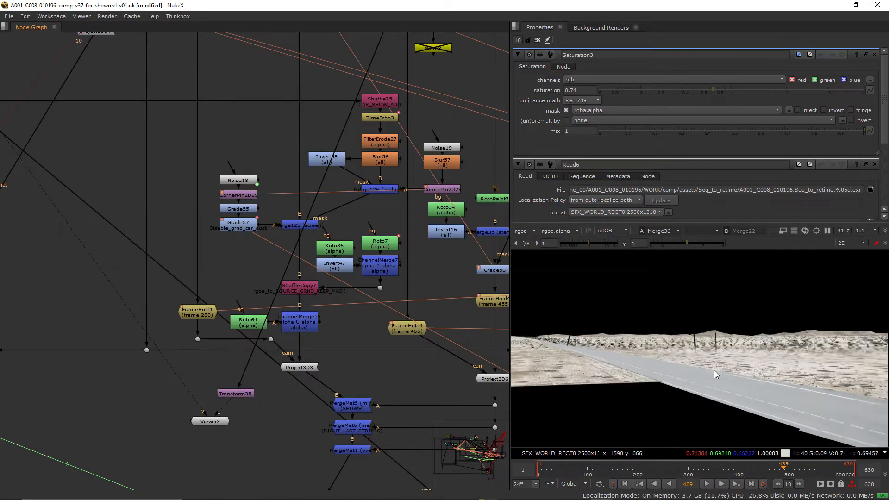
scroll(757, 353, "down", 3)
scroll(757, 353, "down", 1)
left_click_drag(757, 353, 748, 342)
scroll(374, 375, "down", 5)
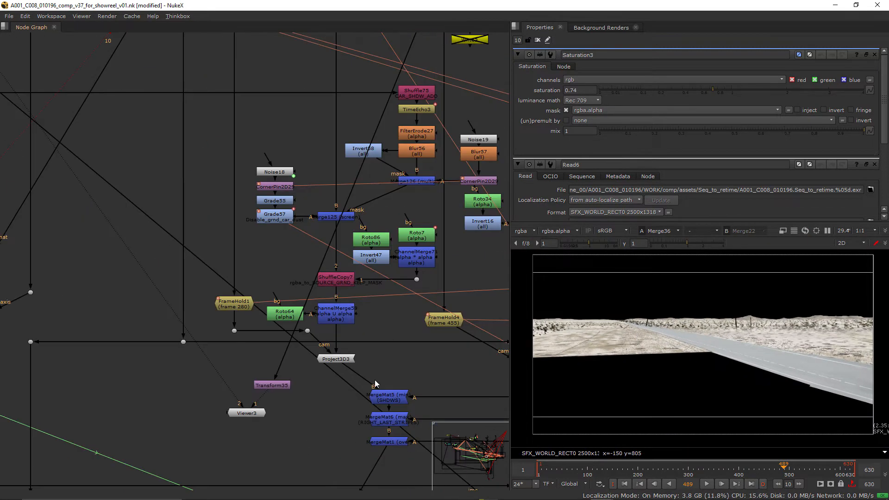
scroll(379, 374, "down", 4)
scroll(383, 374, "up", 4)
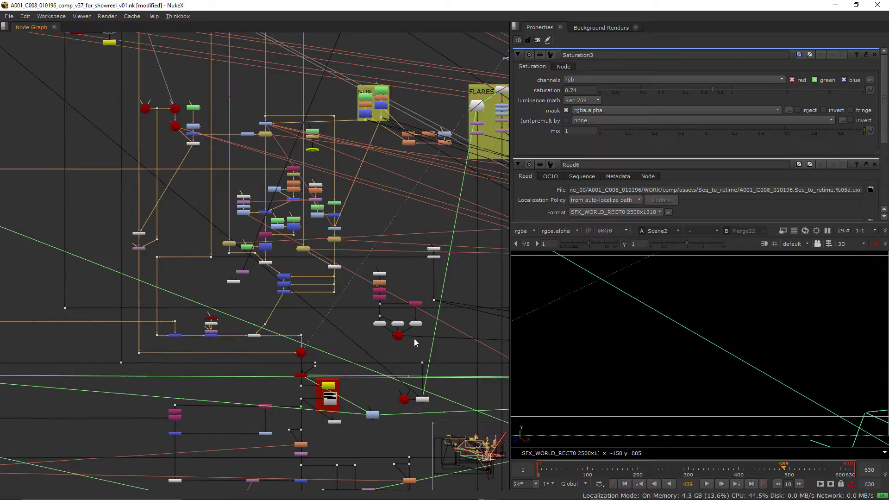
Maximize the viewer and orbit around the desert road point cloud
key("space")
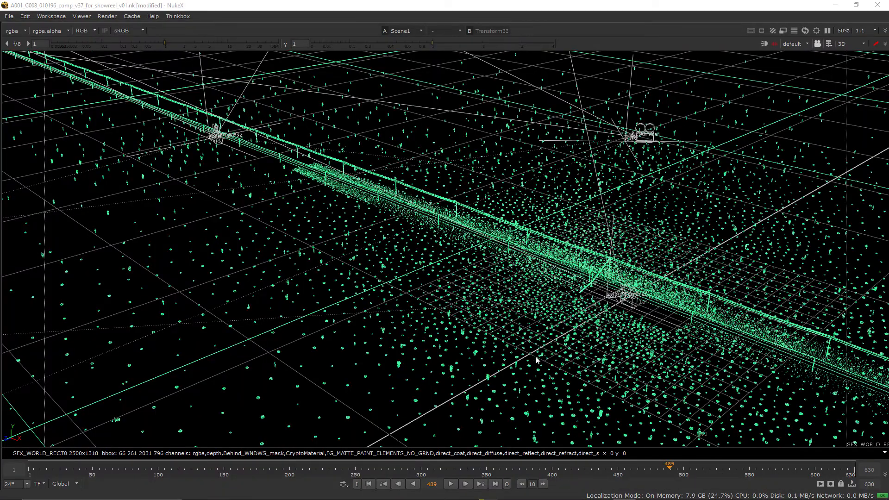
mouse_move(537, 360)
left_mouse_down("alt")
mouse_move(529, 355)
mouse_move(534, 361)
left_mouse_up("alt")
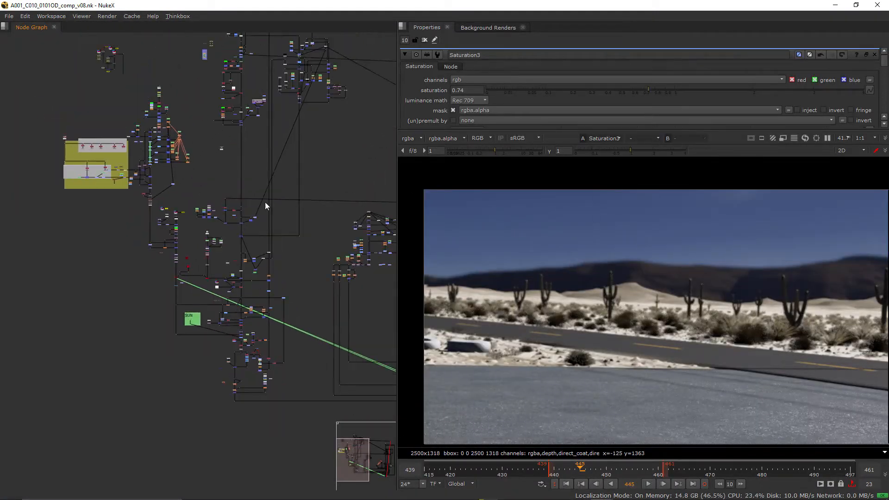
scroll(232, 136, "up", 2)
scroll(288, 145, "up", 1)
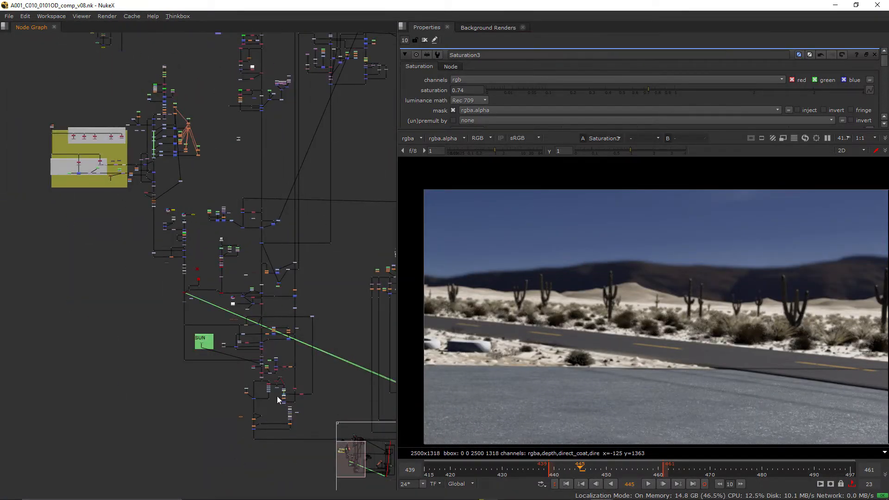
scroll(276, 405, "up", 3)
scroll(209, 313, "up", 3)
scroll(101, 269, "up", 2)
scroll(252, 229, "up", 2)
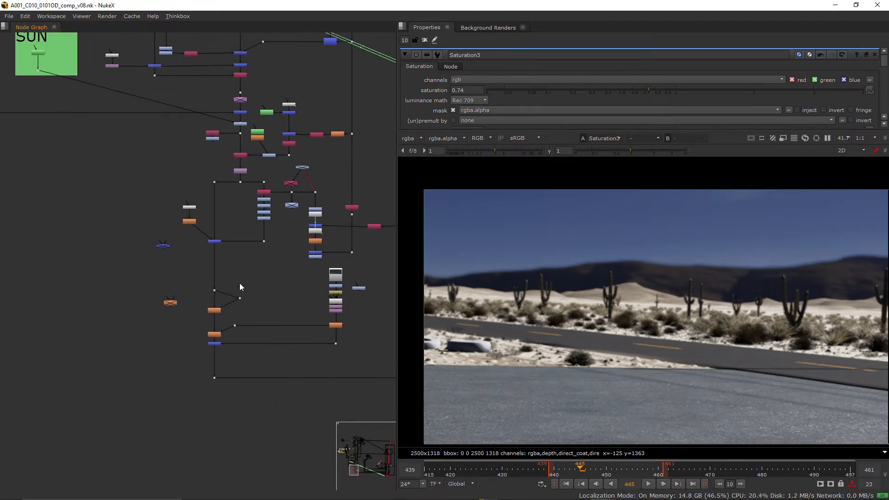
scroll(255, 379, "up", 4)
View Merge103's roadside composite with cacti, road and the 85 speed sign
left_click(204, 362)
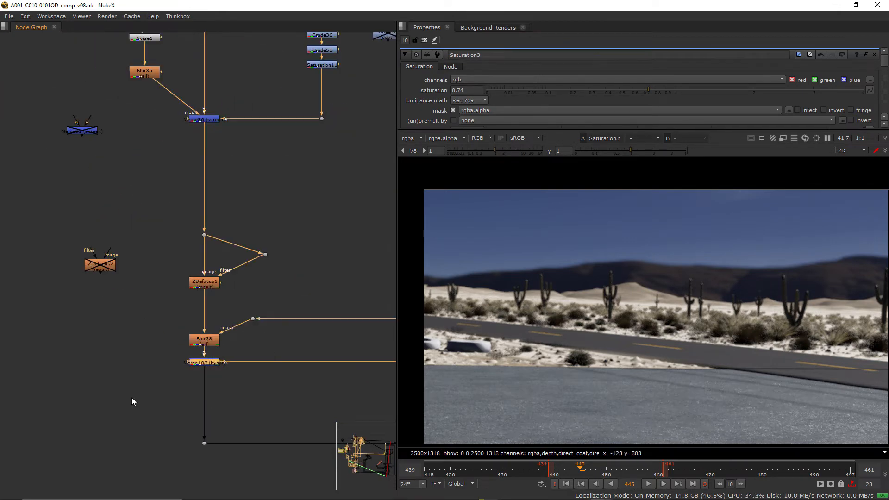
key("1")
scroll(149, 361, "down", 8)
scroll(149, 361, "down", 5)
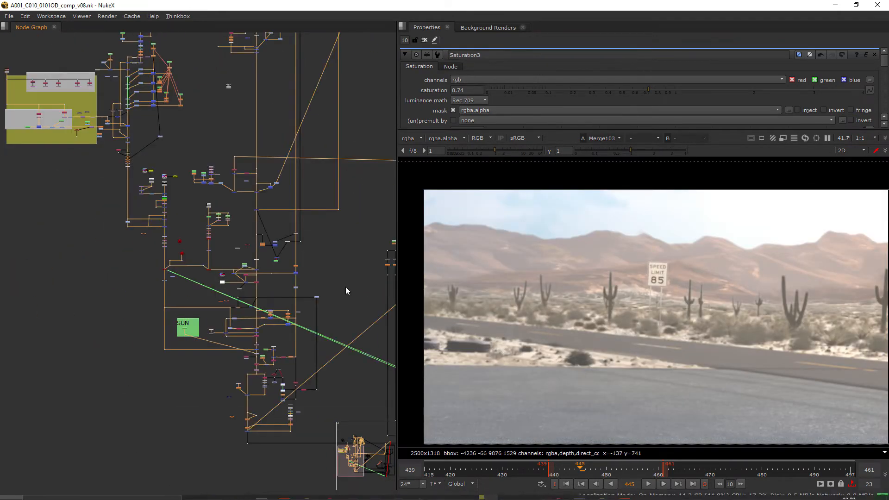
left_click_drag(345, 286, 230, 286)
Switch to the A002_C006 café script and jump to frame 644
key("alt+Tab")
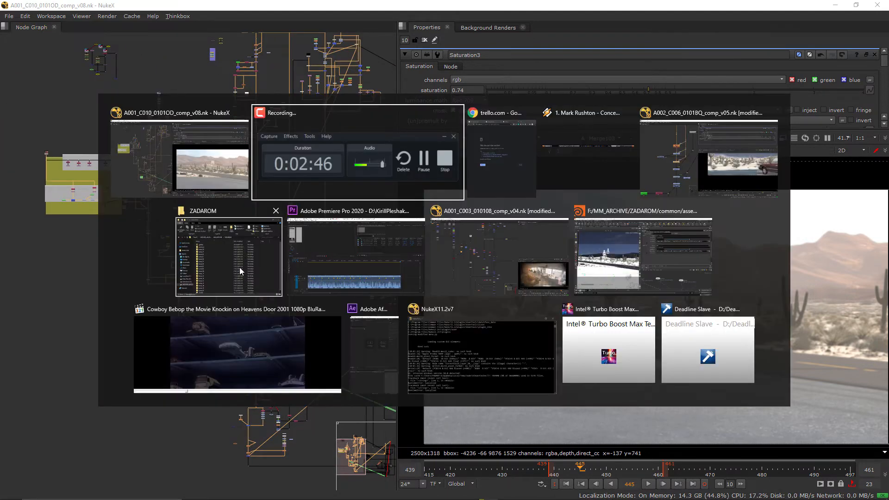
key("alt+Tab")
left_click_drag(564, 472, 756, 475)
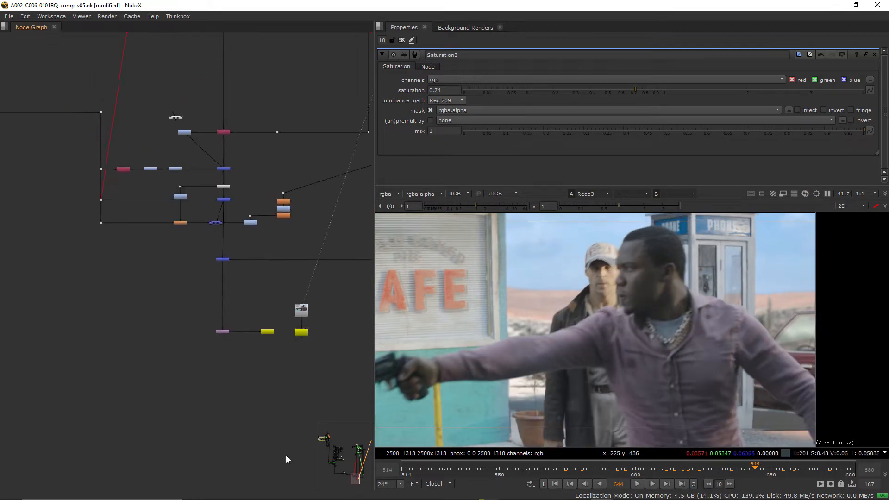
scroll(268, 383, "down", 5)
scroll(207, 243, "up", 4)
scroll(126, 432, "up", 5)
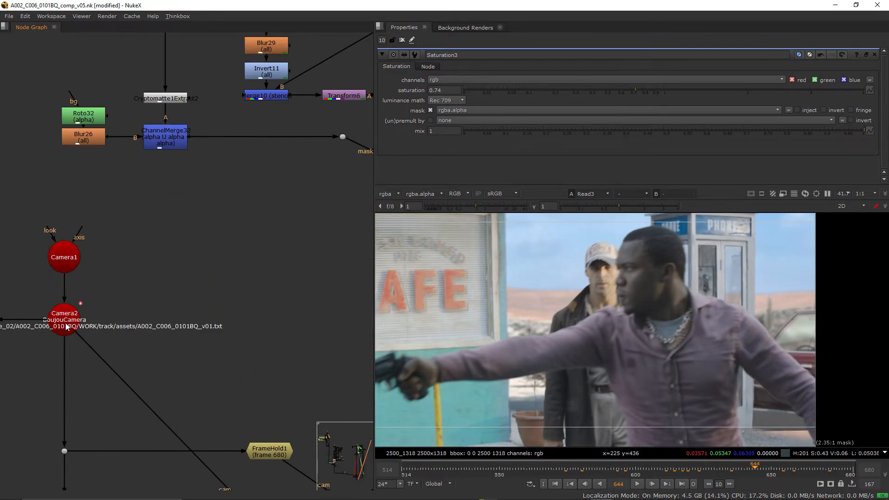
Select Sphere1 and view the projected desert card and Camera2 in 3D
left_click_drag(180, 371, 197, 301)
scroll(194, 281, "up", 2)
left_click(205, 271)
key("1")
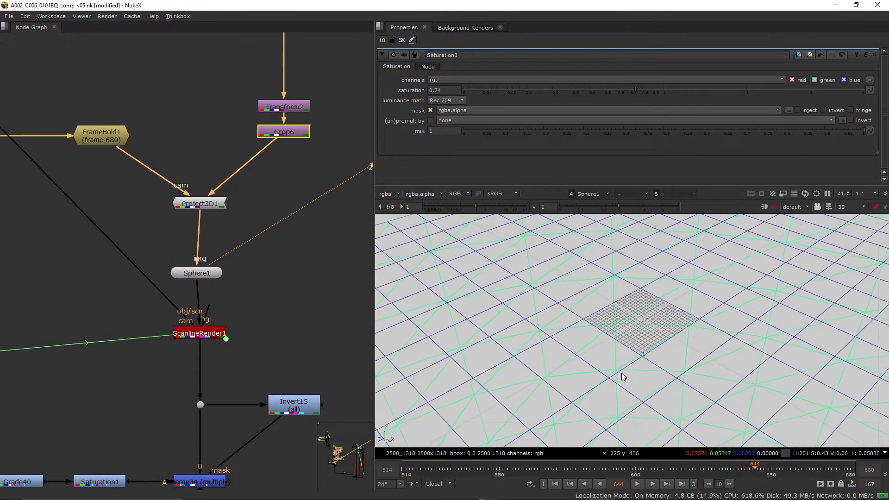
scroll(634, 372, "up", 5)
scroll(635, 372, "up", 5)
scroll(634, 372, "up", 2)
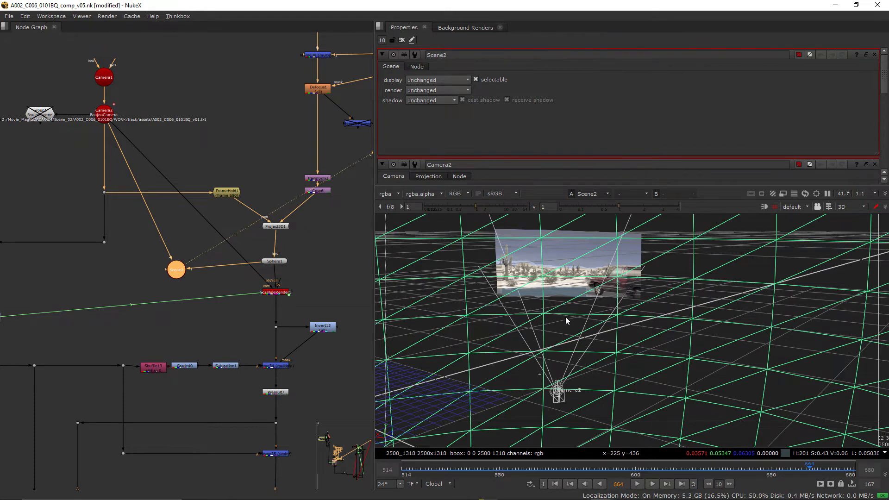
scroll(187, 275, "down", 5)
scroll(273, 258, "down", 5)
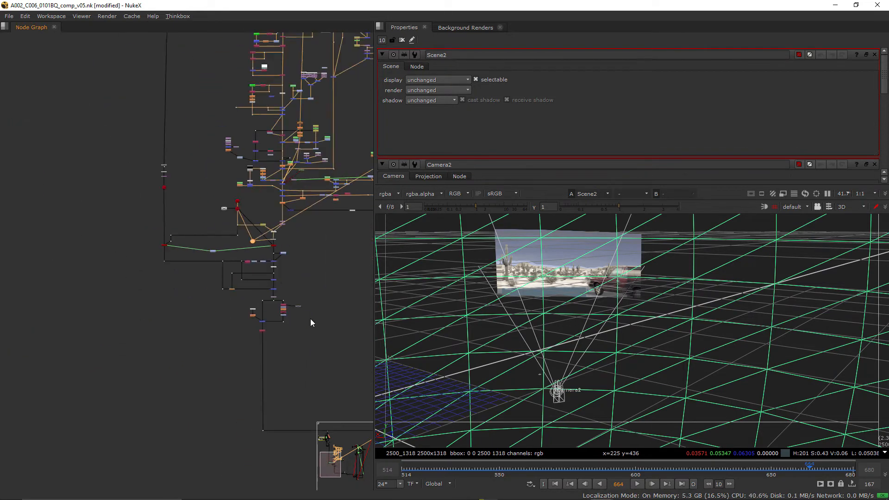
scroll(310, 319, "down", 3)
Load the A001_C014_0101RG police car comp script via File > Open
left_click(11, 16)
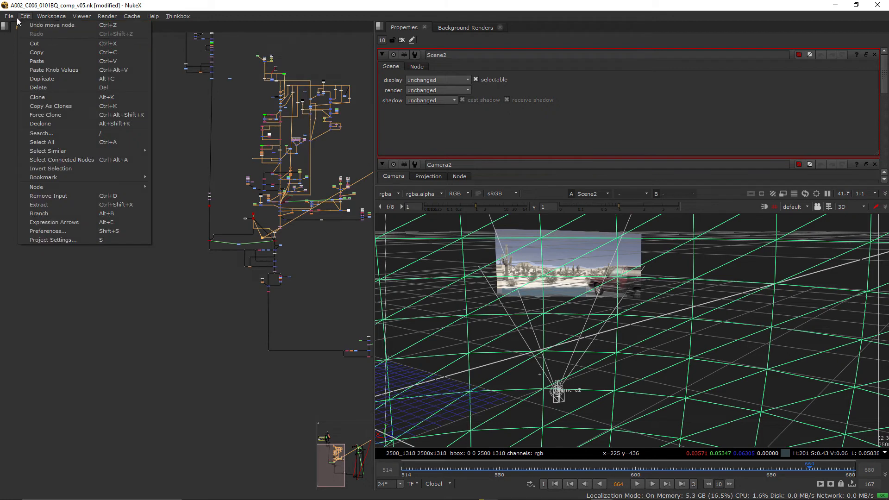
left_click(41, 39)
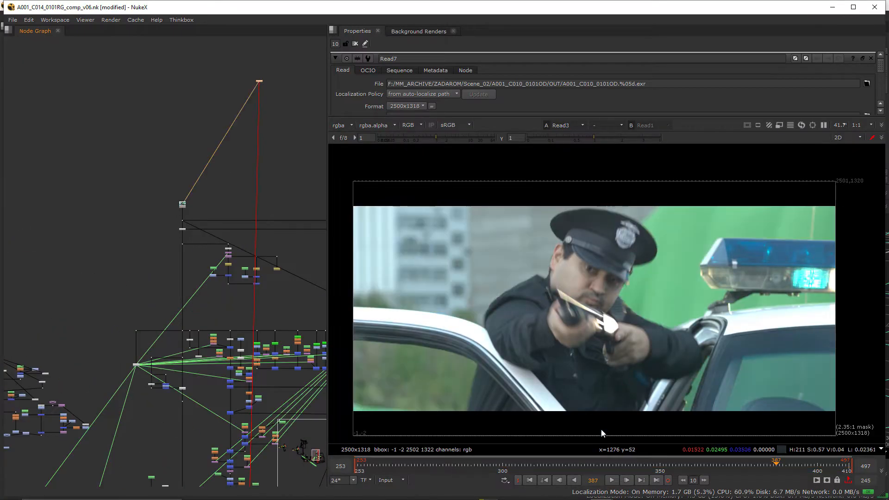
Scrub through the green-screen police plate back to the car driving past and locate Tracker1
mouse_move(616, 464)
left_mouse_down()
mouse_move(401, 466)
mouse_move(849, 465)
left_mouse_up()
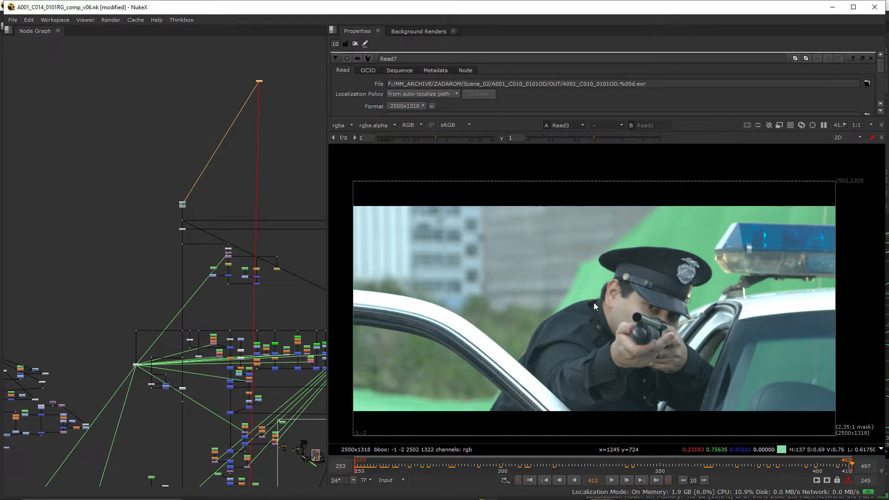
mouse_move(764, 466)
left_mouse_down()
mouse_move(594, 466)
mouse_move(760, 466)
left_mouse_up()
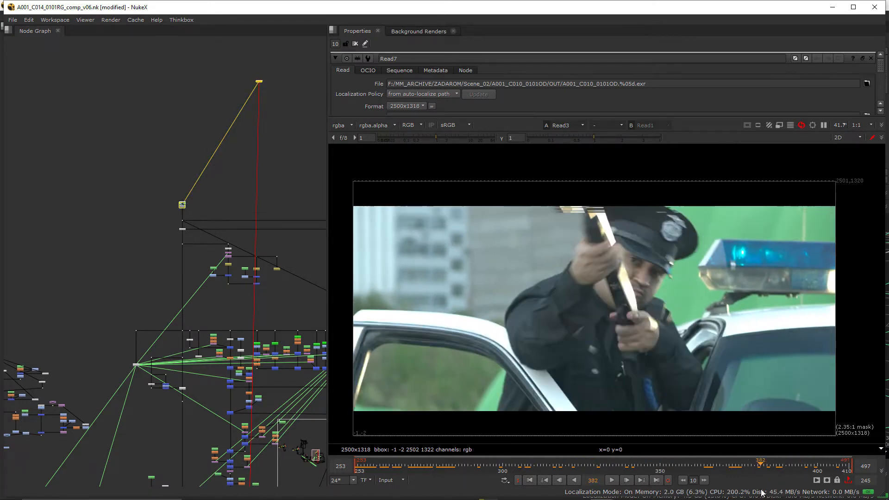
left_click_drag(760, 465, 440, 465)
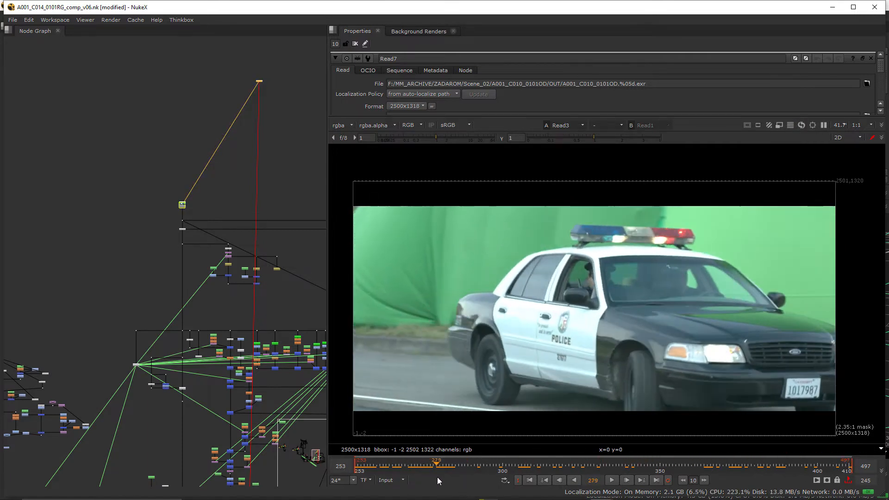
scroll(135, 398, "up", 4)
scroll(125, 395, "down", 6)
scroll(142, 401, "up", 5)
left_click_drag(138, 334, 277, 354)
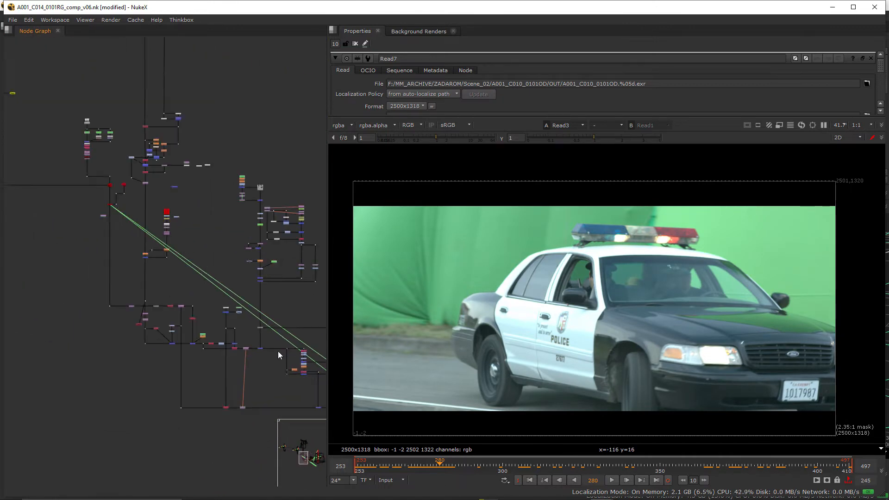
scroll(278, 354, "up", 8)
scroll(190, 329, "down", 4)
scroll(193, 323, "up", 4)
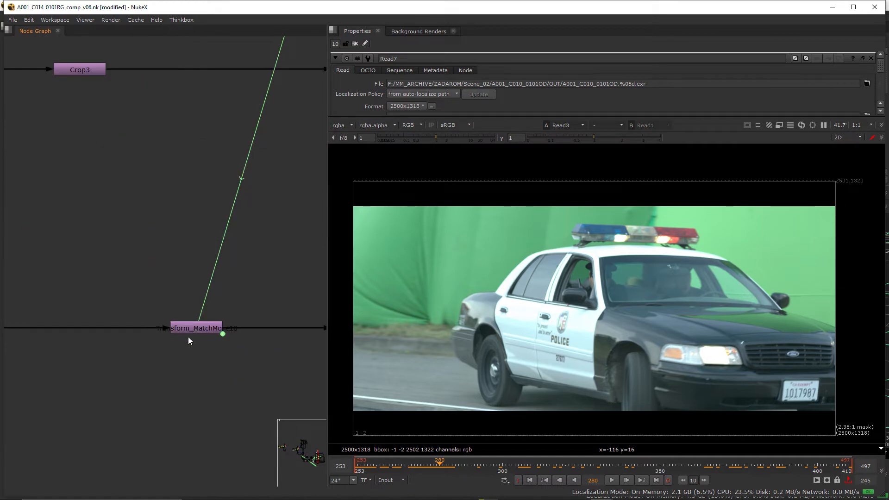
scroll(188, 340, "down", 6)
scroll(226, 237, "up", 5)
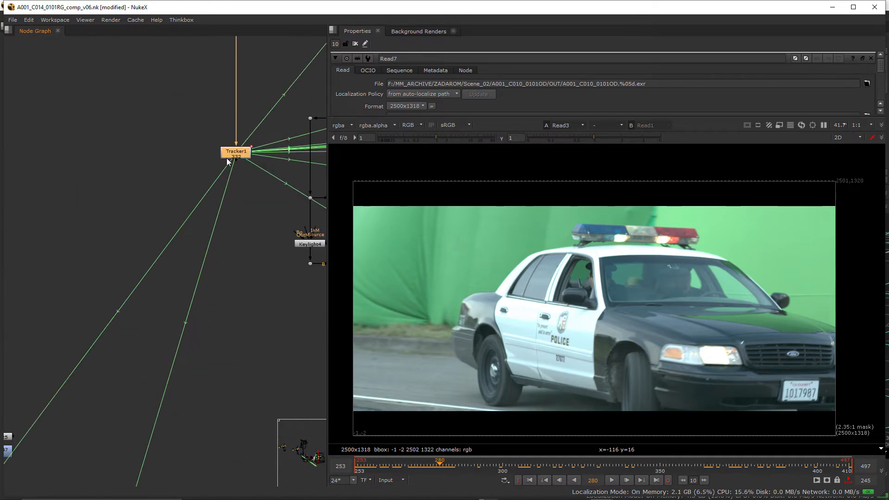
Open Tracker1's settings and scrub the timeline through the police-car shot to verify its track
double_click(235, 152)
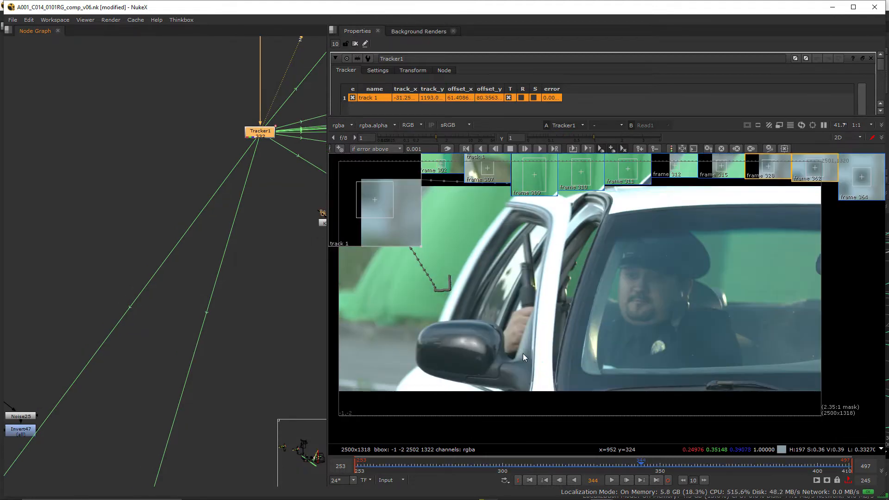
scroll(523, 353, "down", 2)
scroll(523, 356, "down", 2)
scroll(521, 356, "down", 1)
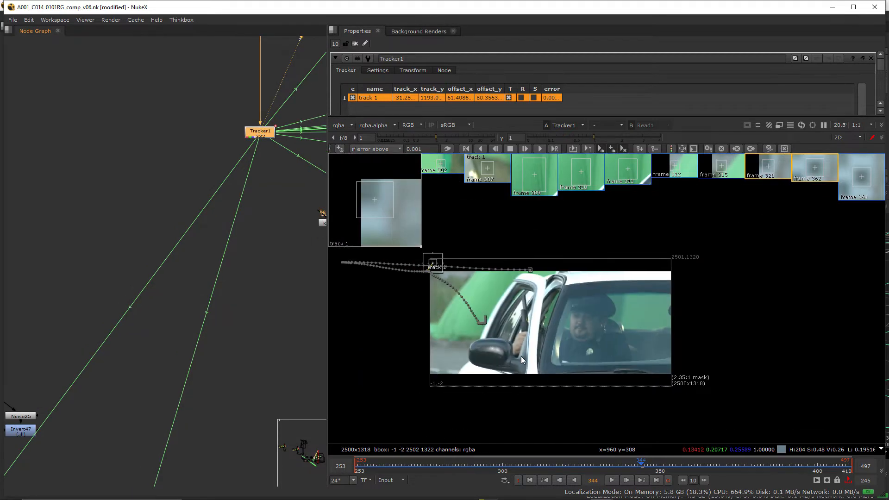
left_click(503, 467)
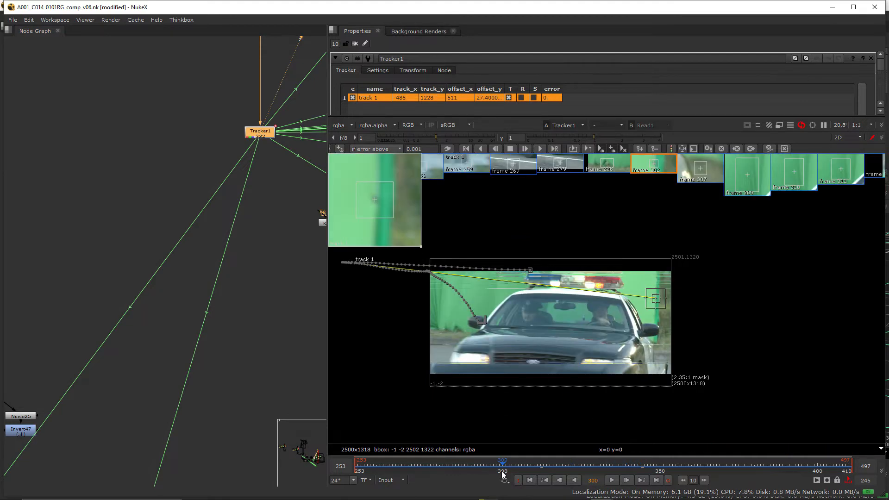
left_click(429, 469)
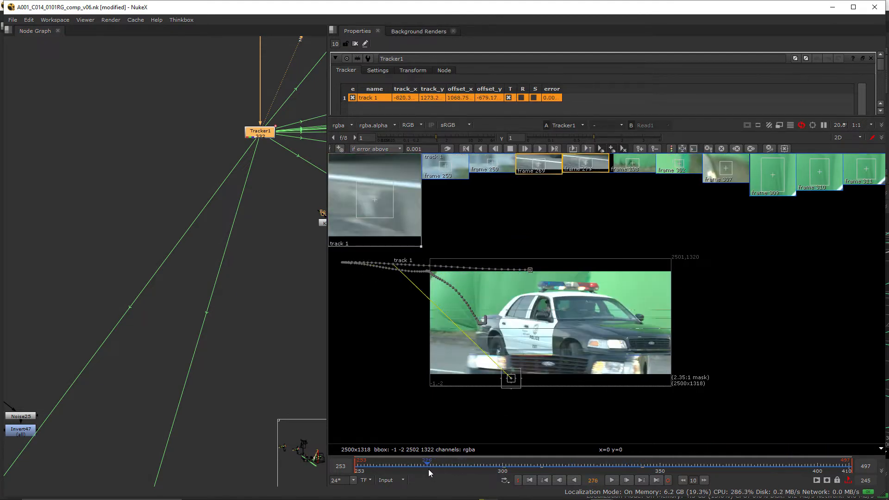
left_click(350, 464)
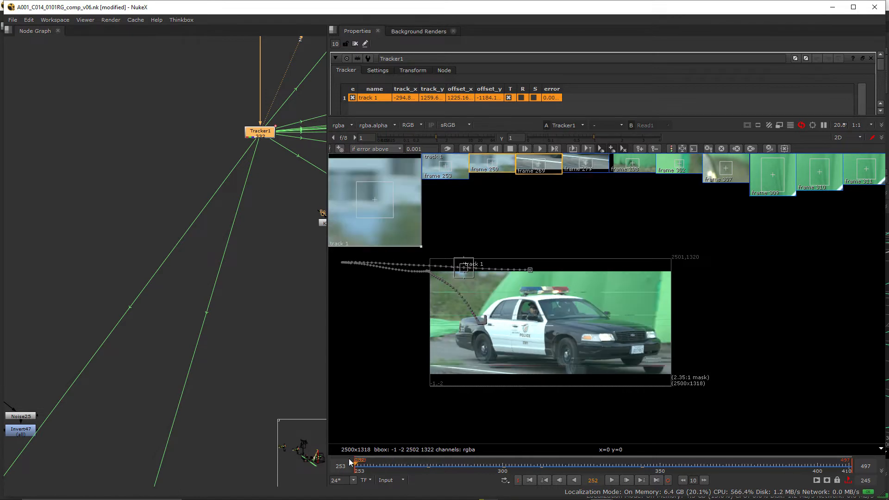
left_click(503, 466)
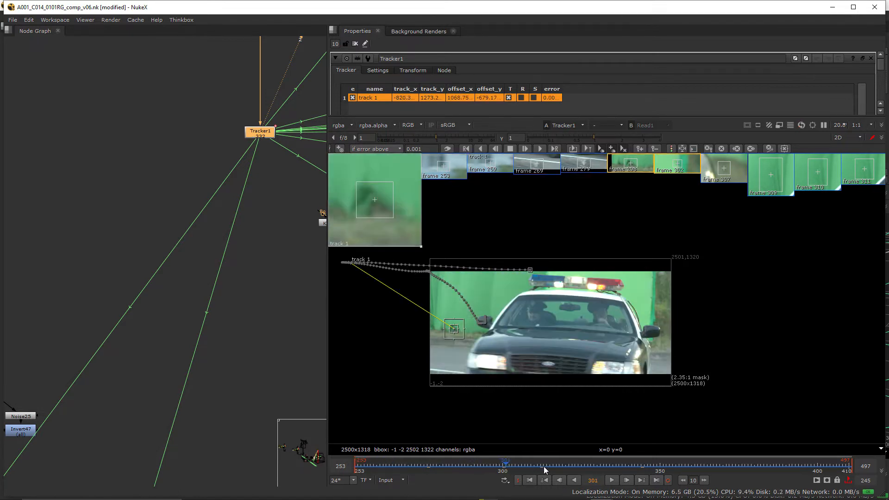
left_click(590, 475)
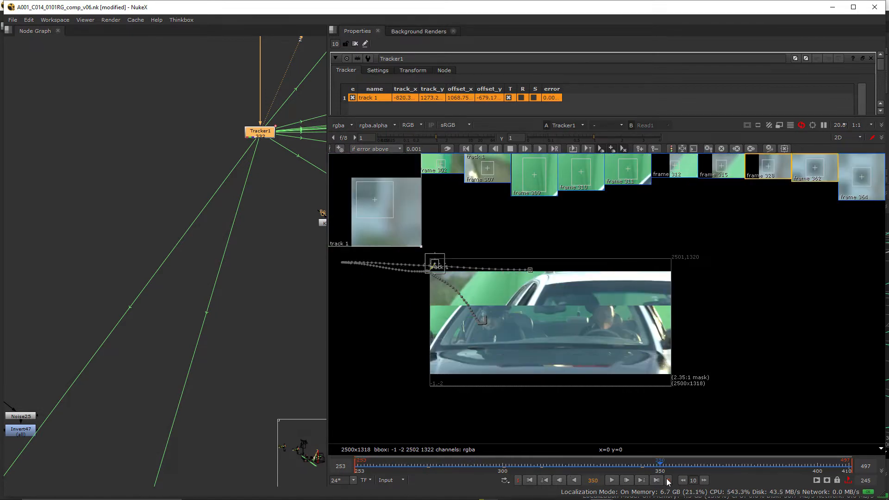
left_click(706, 475)
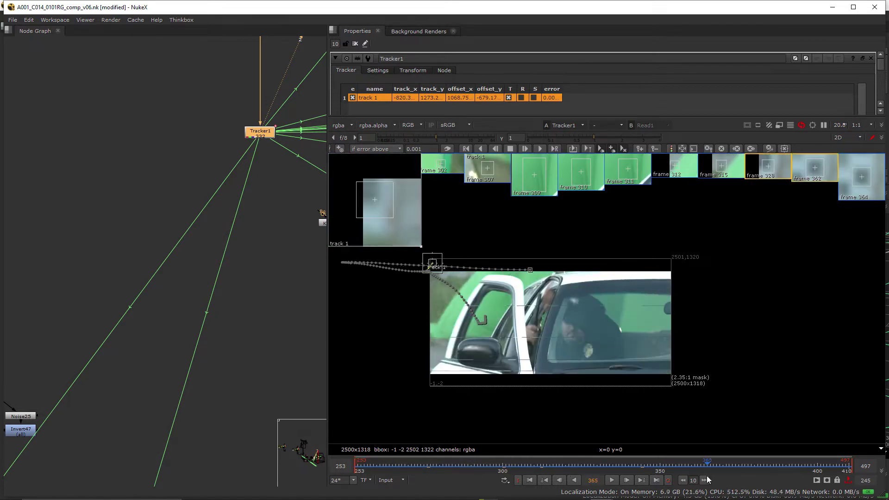
left_click(757, 467)
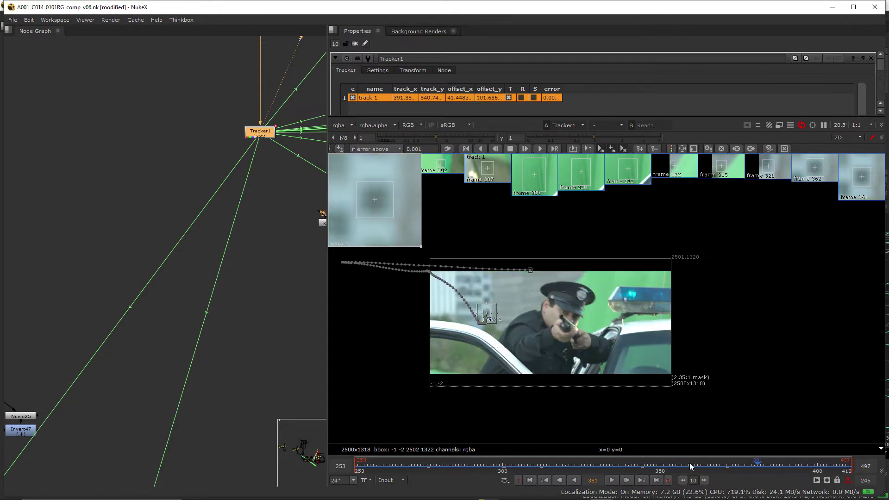
left_click(641, 463)
left_click(358, 463)
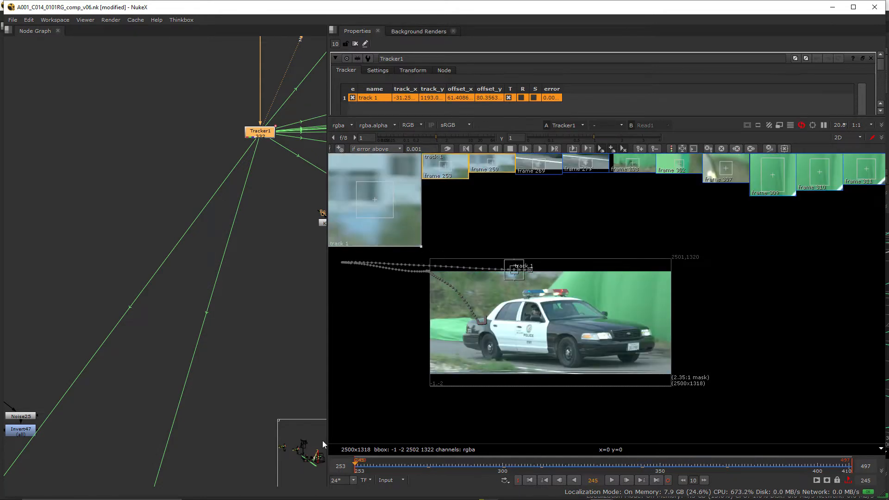
left_click(655, 464)
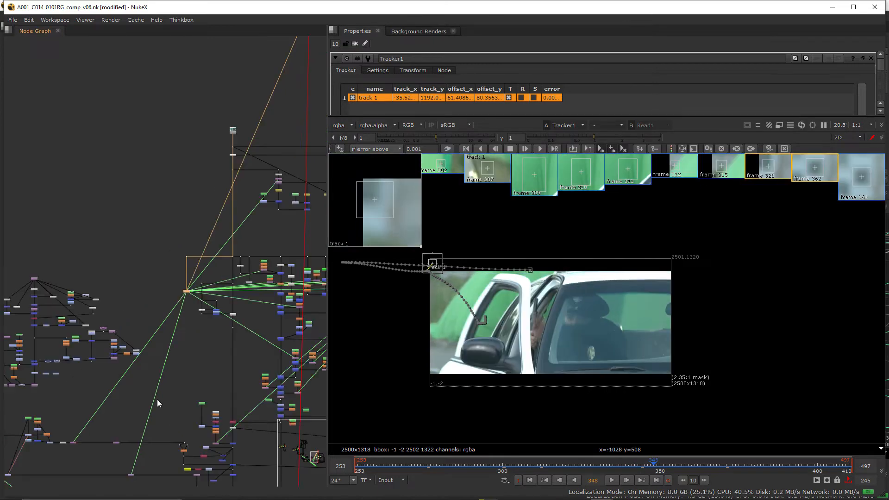
scroll(153, 408, "down", 5)
scroll(179, 283, "up", 5)
View Transform_MatchMove's desert cactus output and open its settings
left_click(186, 278)
key("1")
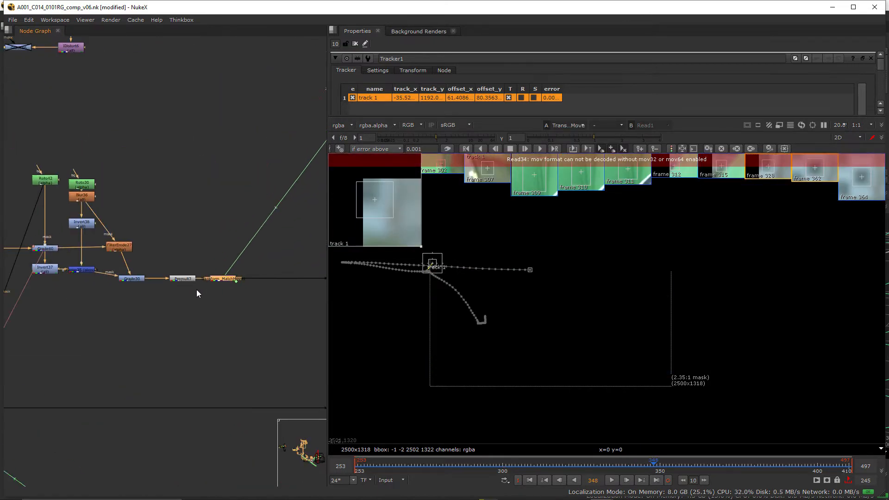
scroll(202, 290, "down", 3)
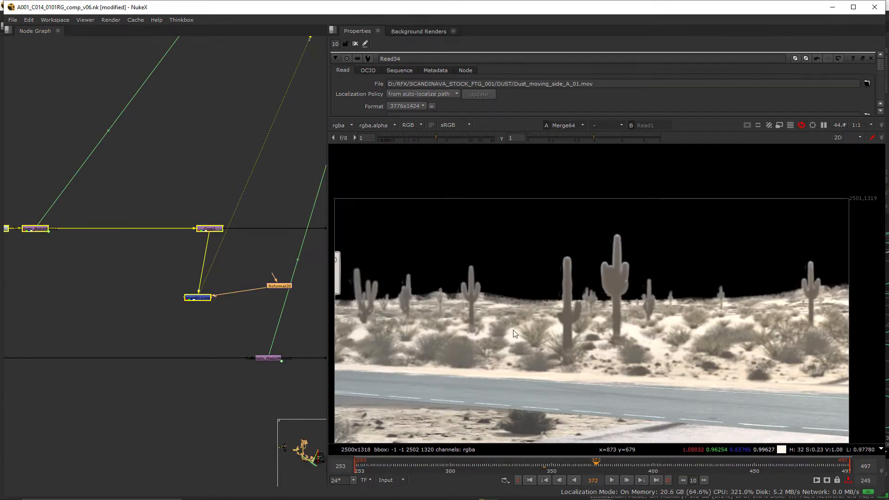
left_click(179, 270)
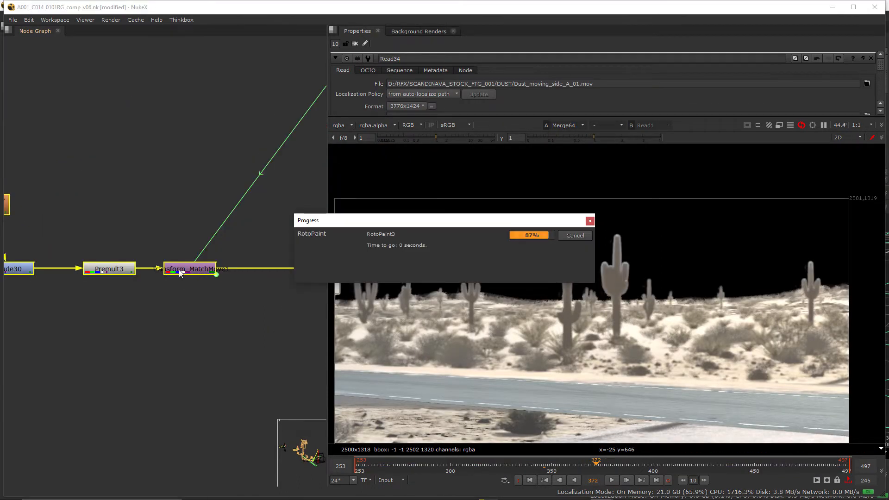
scroll(240, 407, "down", 5)
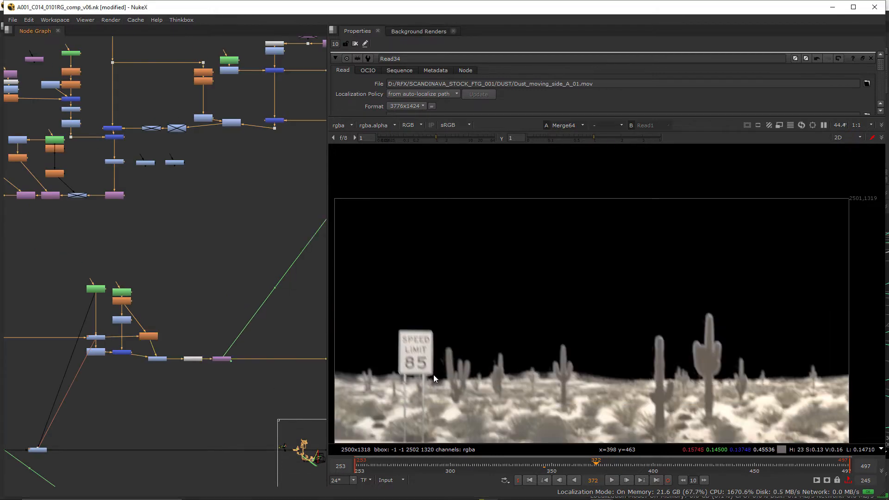
scroll(496, 379, "down", 2)
scroll(224, 346, "up", 4)
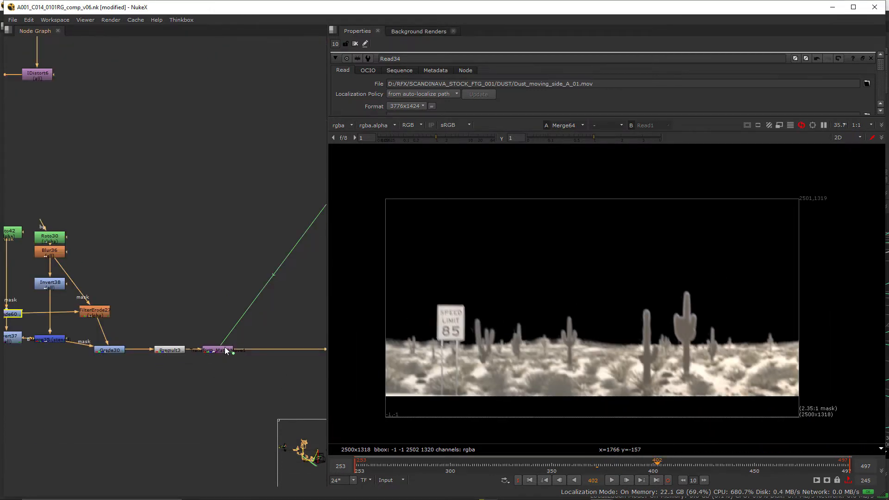
double_click(224, 347)
scroll(347, 89, "down", 3)
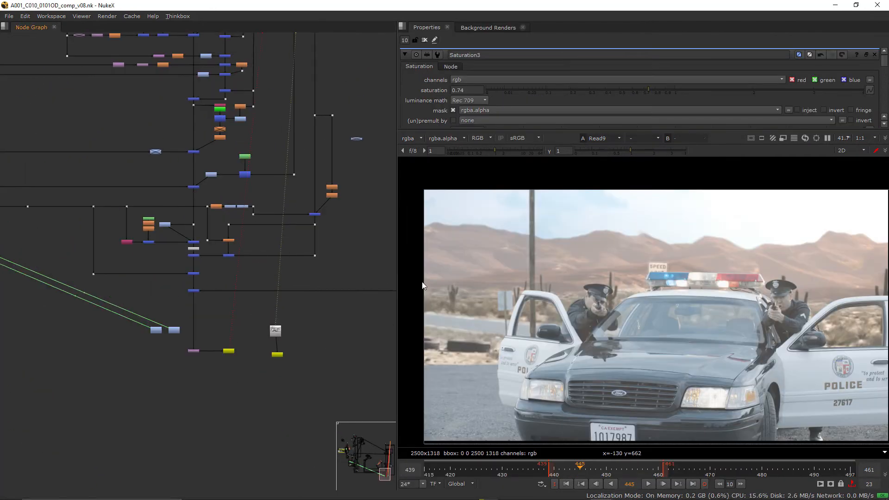
scroll(295, 348, "down", 5)
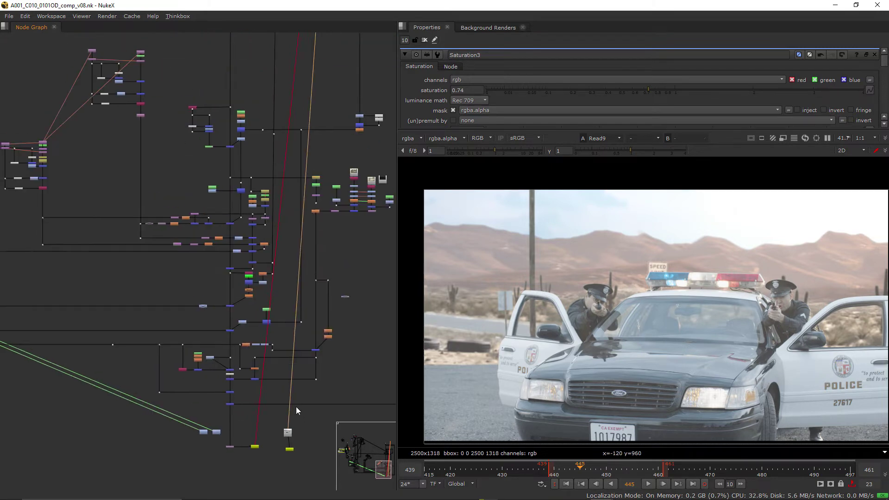
scroll(278, 326, "down", 5)
View Read1's raw greenscreen plate, switch to the A001_C003 diner script and enlarge its viewer
left_click_drag(277, 279, 263, 302)
scroll(263, 302, "up", 8)
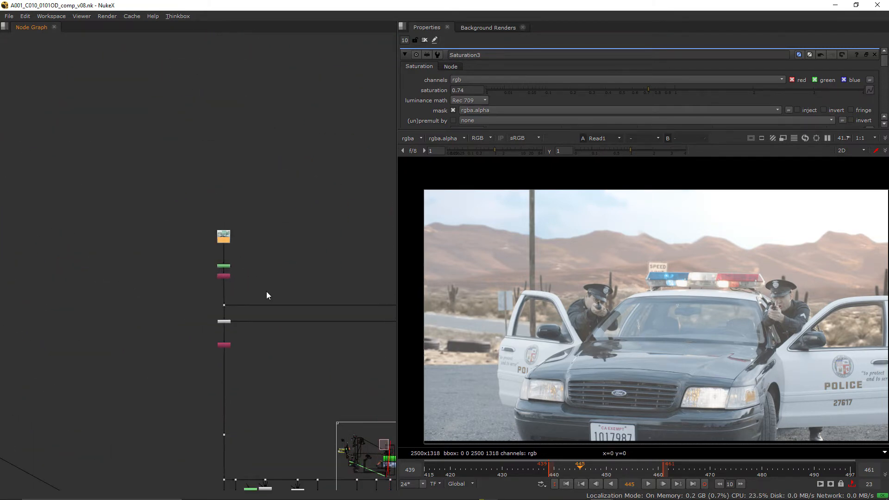
key("1")
key("alt+Tab")
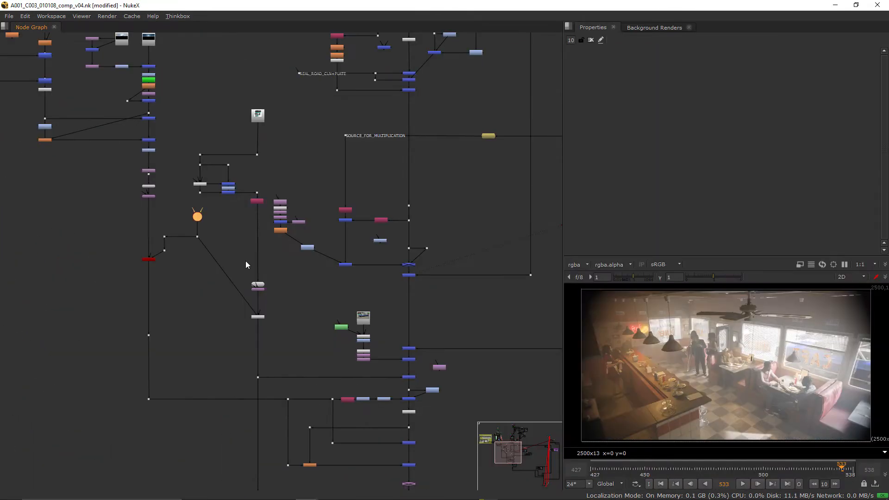
left_click_drag(562, 302, 417, 302)
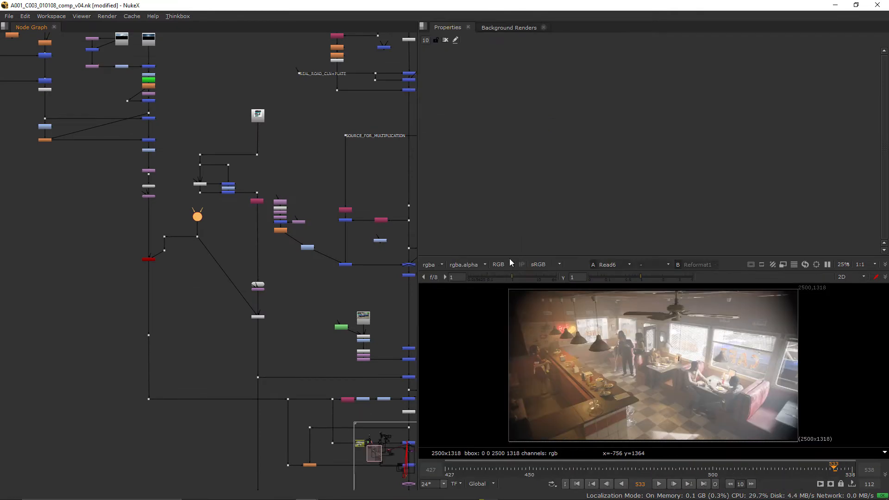
left_click_drag(509, 258, 509, 195)
left_click_drag(596, 393, 587, 381)
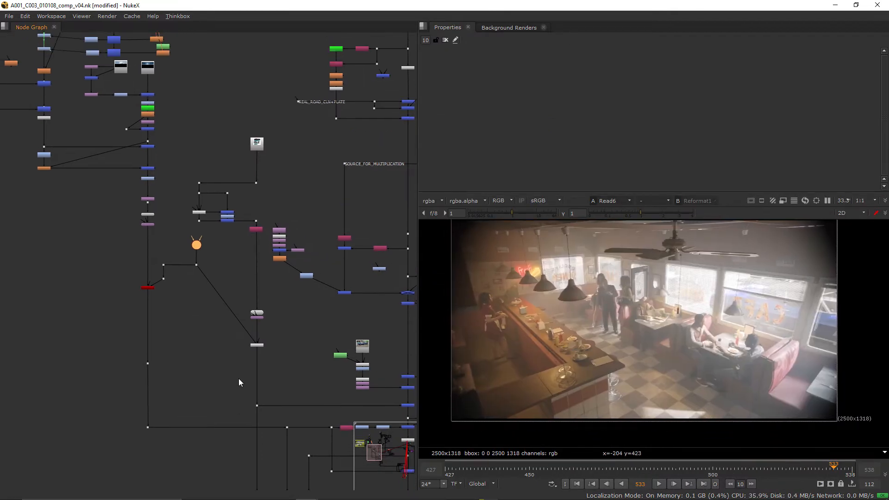
scroll(238, 377, "down", 8)
scroll(247, 360, "up", 6)
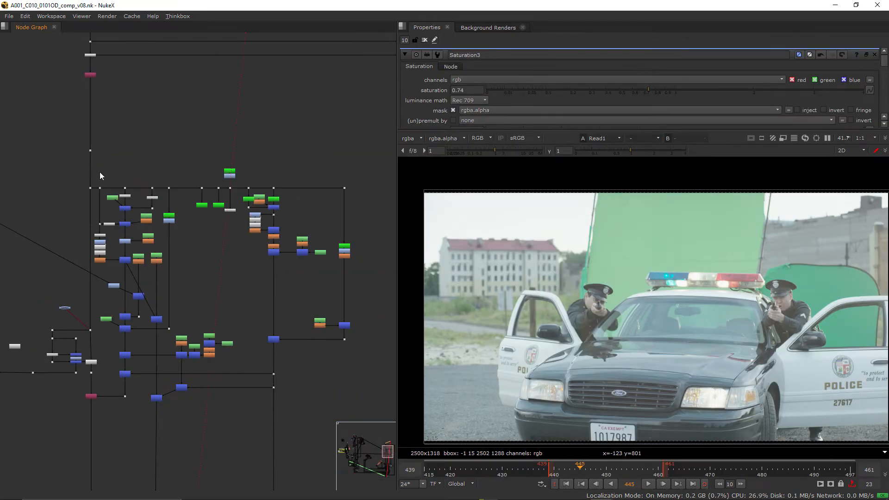
scroll(49, 205, "up", 10)
View the keying branch's plate, a keyer matte and the combined copied alpha matte
left_click(146, 122)
scroll(140, 312, "down", 8)
left_click_drag(191, 198, 172, 374)
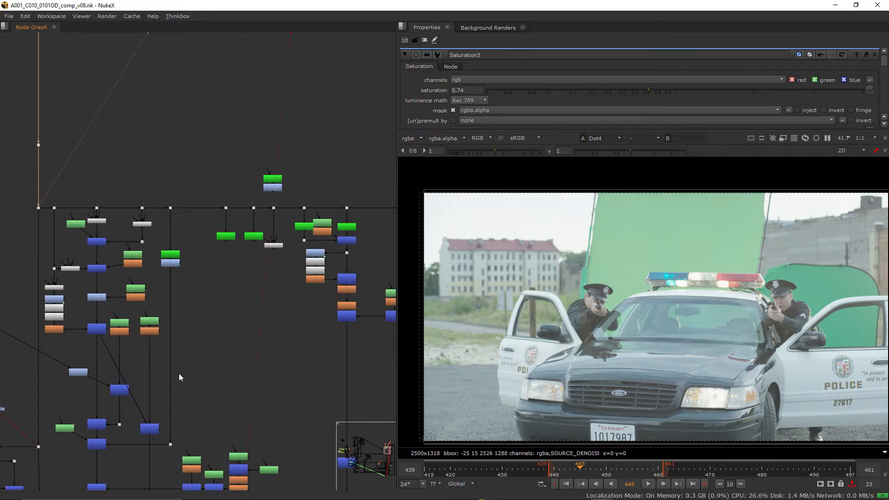
scroll(172, 374, "up", 4)
left_click(109, 250)
key("1")
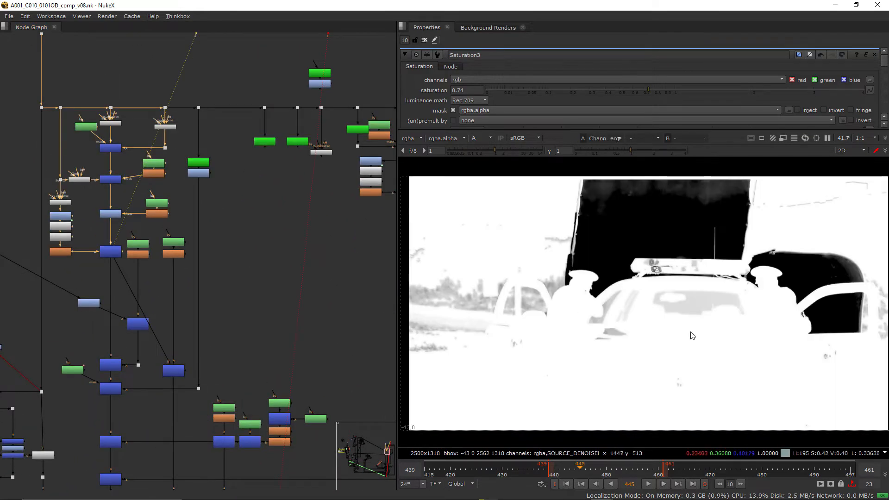
left_click_drag(155, 258, 132, 316)
left_click(131, 316)
key("1")
scroll(174, 307, "down", 3)
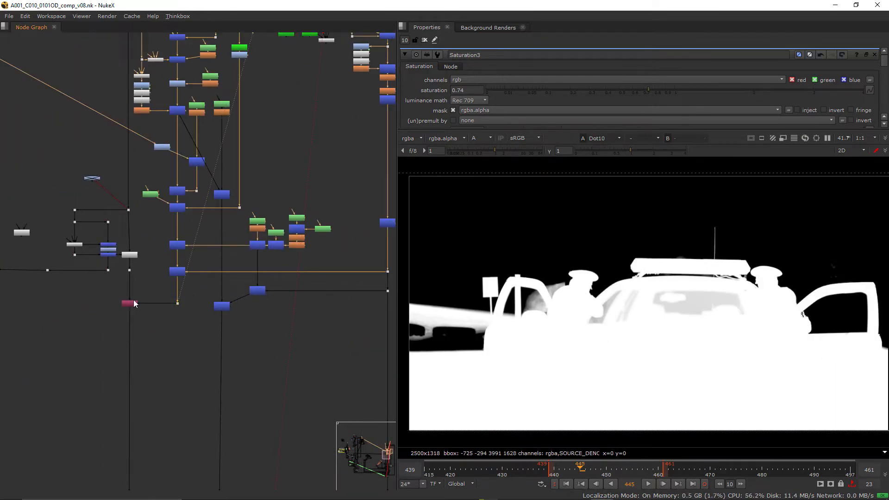
key("1")
scroll(542, 280, "up", 3)
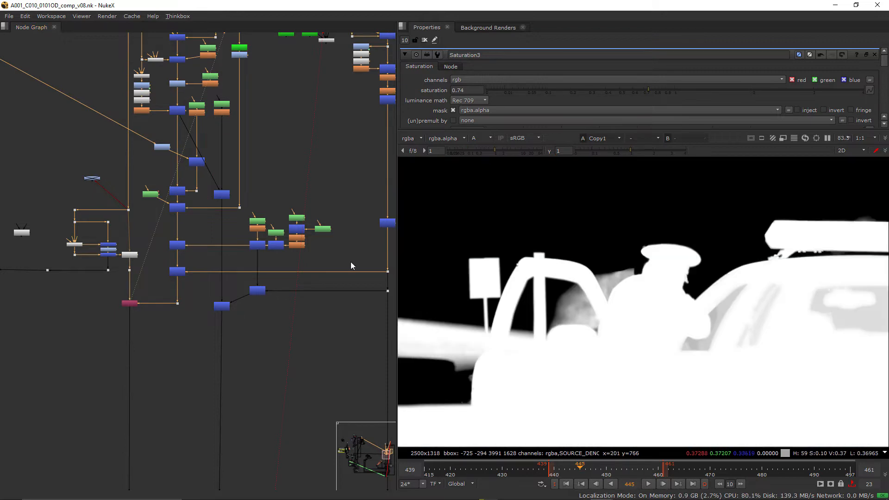
scroll(284, 247, "up", 5)
Compare the green keyer and Keyer5 mattes against the original plate dots
left_click(239, 266)
key("1")
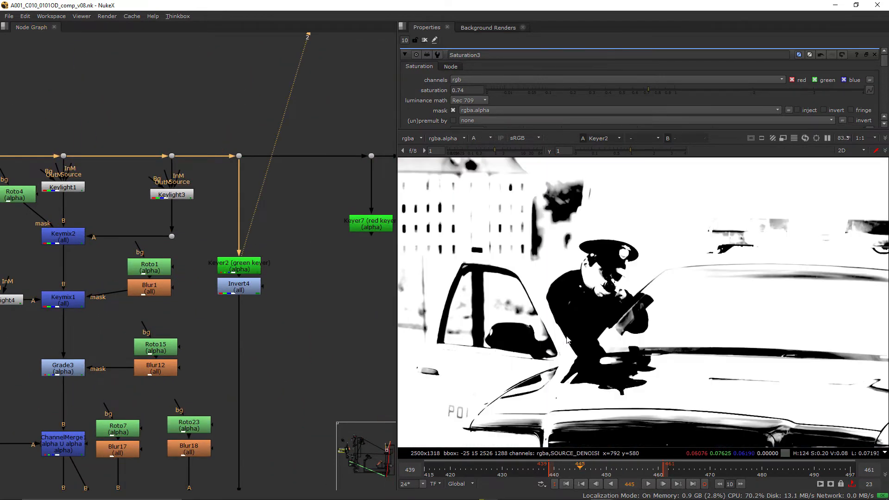
left_click(238, 156)
key("1")
left_click(171, 156)
key("1")
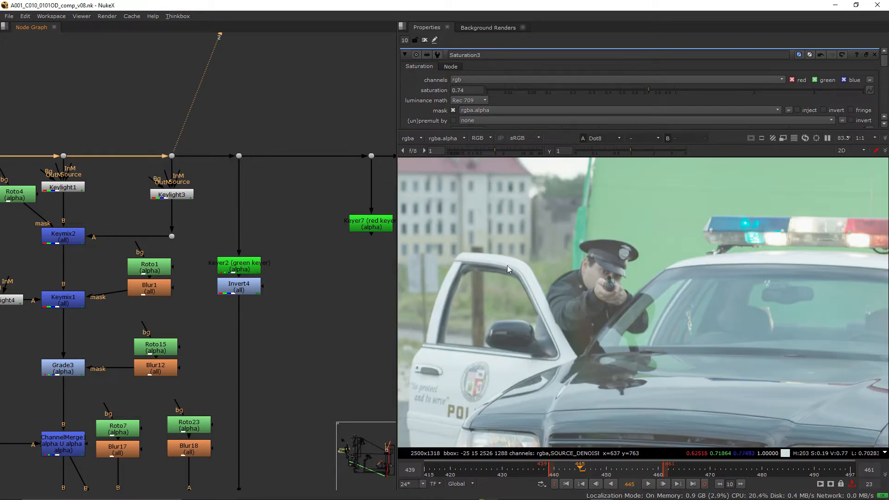
left_click(238, 267)
key("1")
scroll(148, 313, "down", 3)
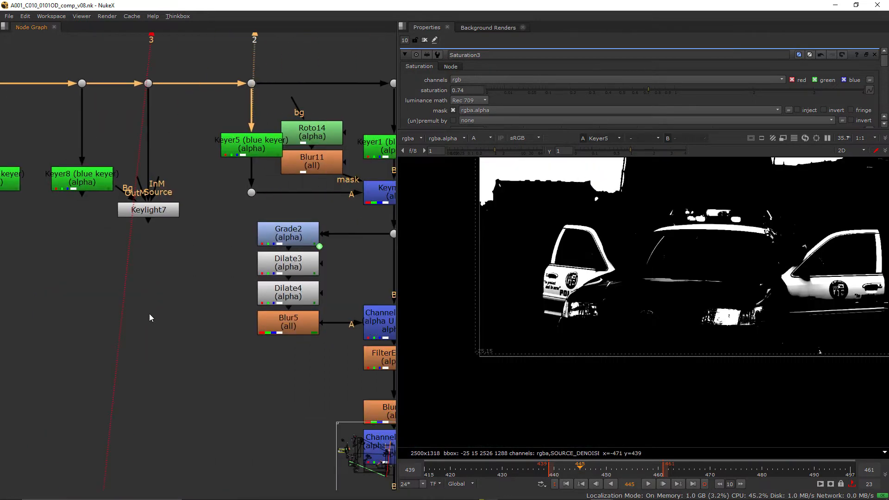
scroll(149, 289, "up", 3)
View the Keyer4 matte and the ChannelMerge's merged matte
left_click_drag(150, 290, 274, 364)
left_click(241, 256)
key("1")
scroll(208, 303, "down", 4)
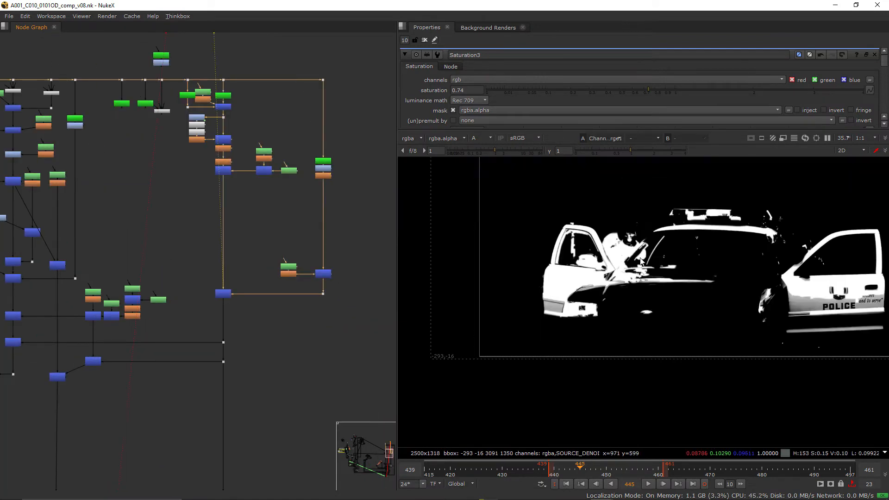
left_click_drag(208, 300, 216, 291)
left_click(190, 219)
key("1")
left_click_drag(190, 218, 257, 248)
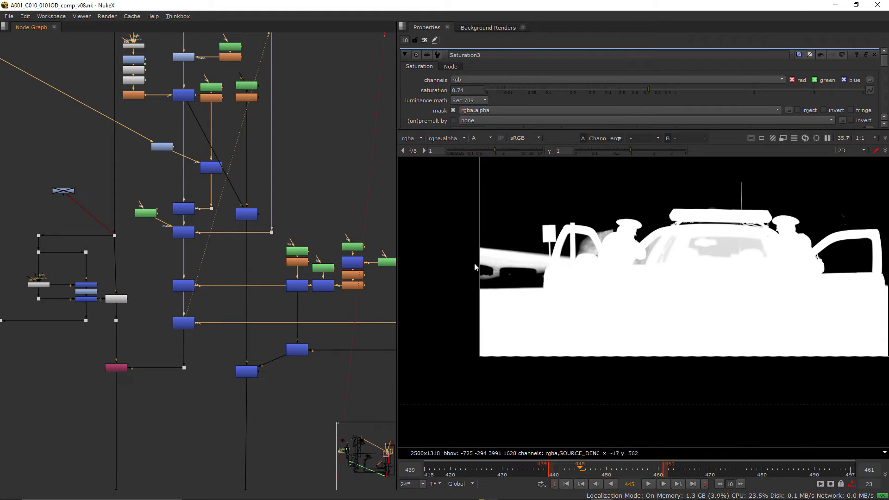
View Dissolve2's police-car footage and the Merge feeding the plate, opening RotoPaint5's settings
left_click_drag(65, 232, 145, 319)
left_click(142, 279)
key("1")
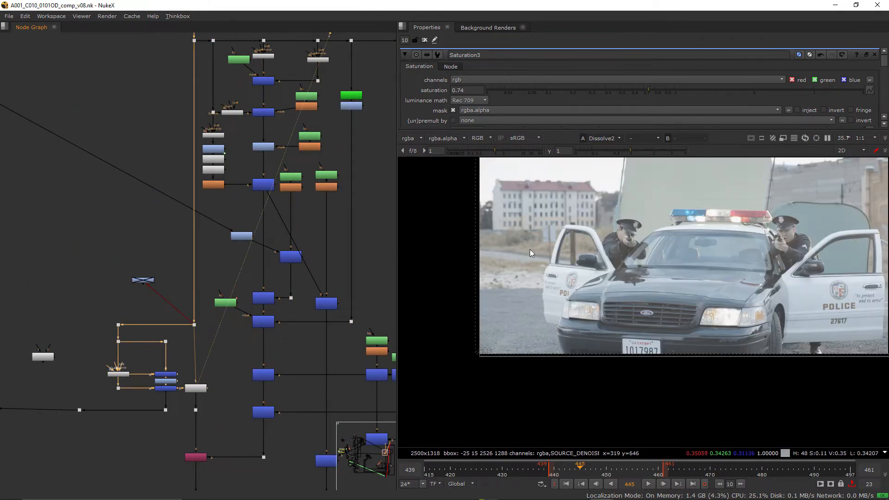
scroll(190, 421, "down", 3)
left_click_drag(246, 318, 208, 390)
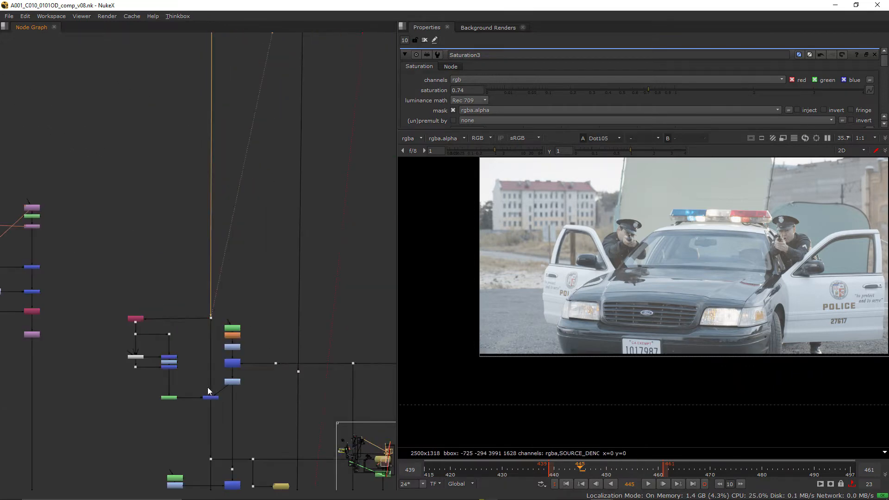
left_click(207, 403)
key("1")
scroll(207, 403, "down", 4)
scroll(548, 314, "down", 1)
scroll(129, 240, "up", 4)
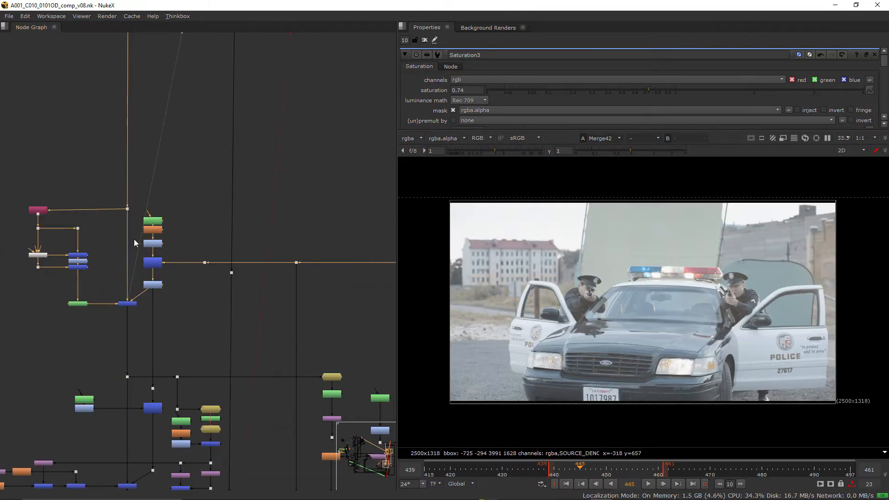
scroll(304, 282, "up", 2)
double_click(218, 378)
scroll(304, 278, "down", 4)
View RotoPaint5's soft white stroke mask, then the downstream Merge's police-car footage again
mouse_move(293, 245)
left_mouse_down()
mouse_move(268, 402)
mouse_move(235, 237)
left_mouse_up()
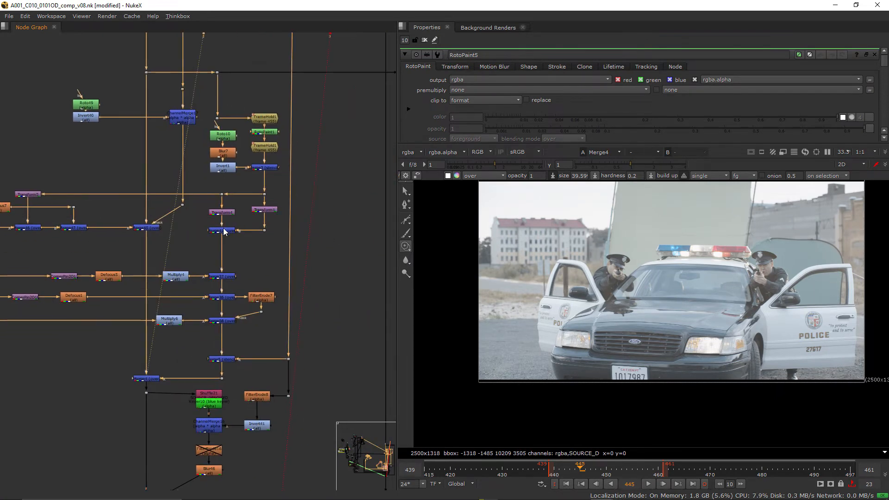
key("1")
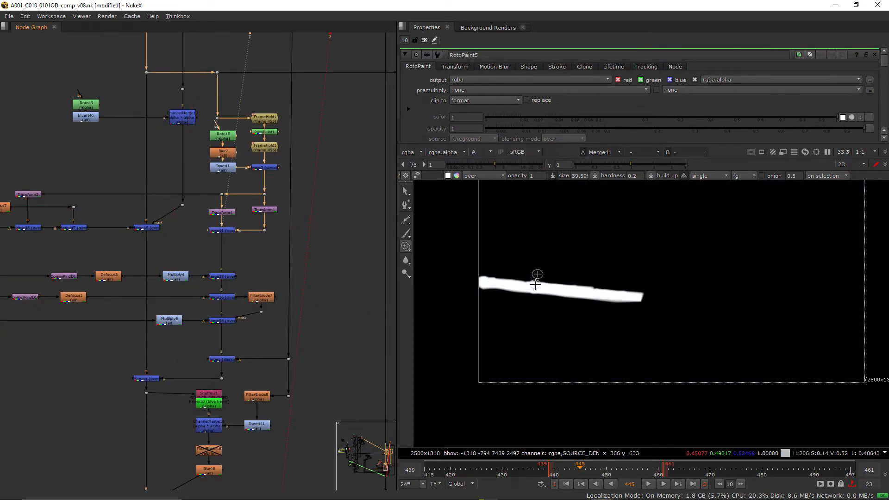
left_click(264, 132)
left_click(220, 360)
key("1")
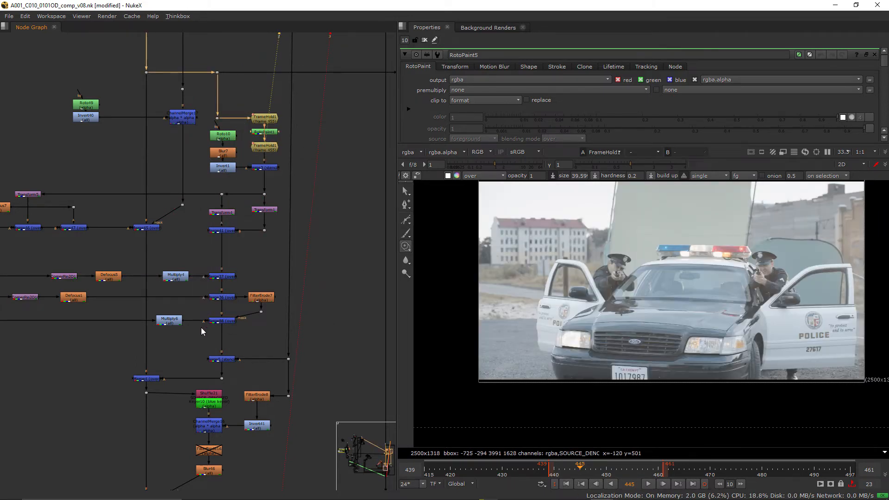
scroll(349, 281, "up", 3)
scroll(211, 283, "down", 3)
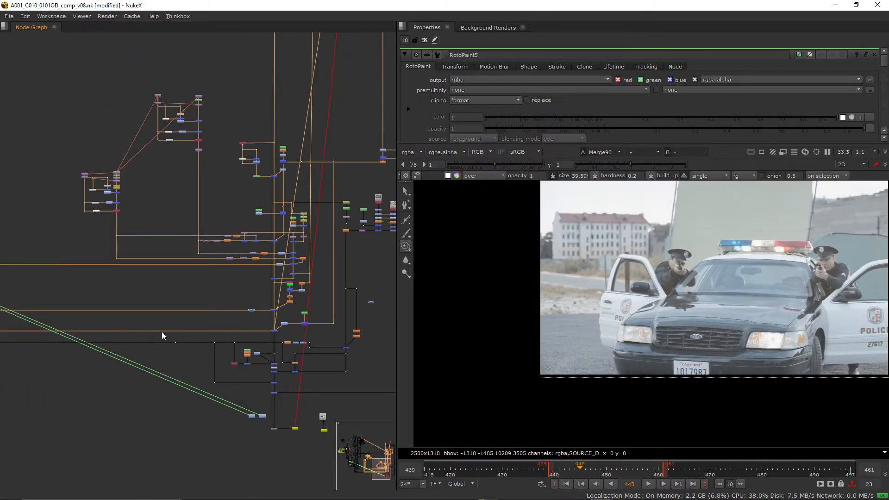
View the desert road render, the sky-less desert and the speed-limit sign branch, opening Roto27's settings
left_click_drag(125, 331, 372, 339)
scroll(384, 338, "down", 4)
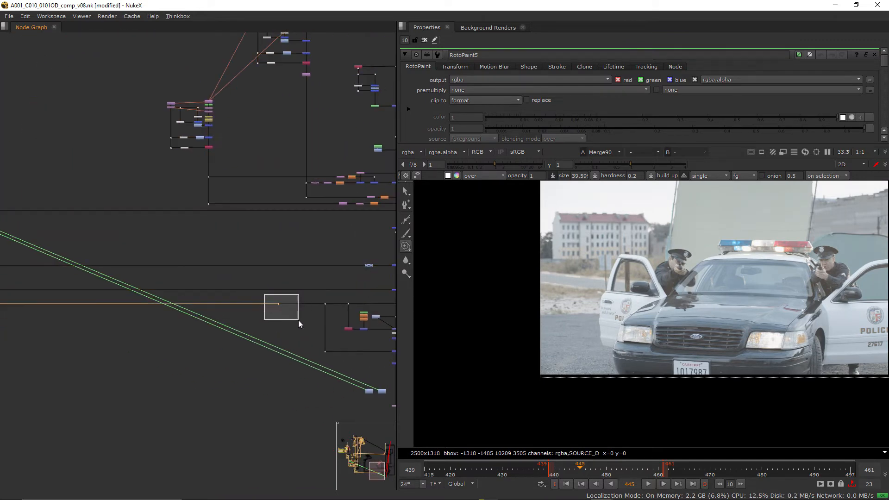
key("1")
left_click_drag(52, 124, 227, 234)
scroll(227, 234, "up", 4)
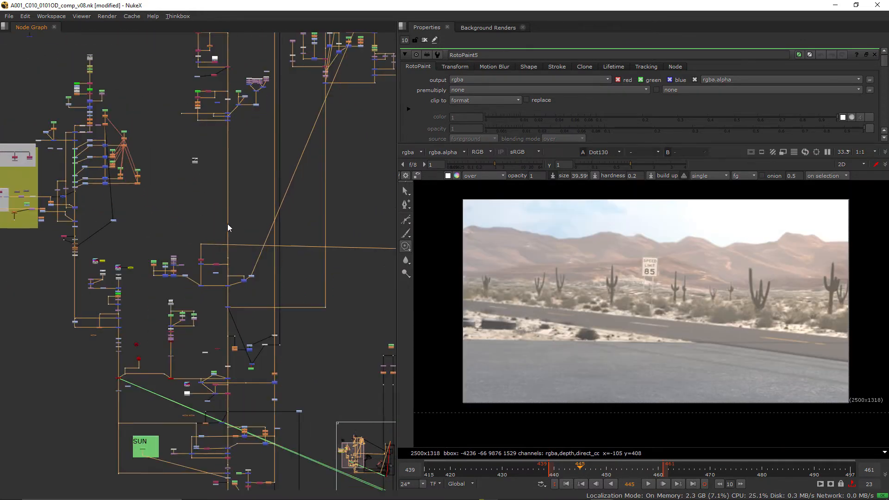
left_click_drag(237, 180, 249, 304)
key("1")
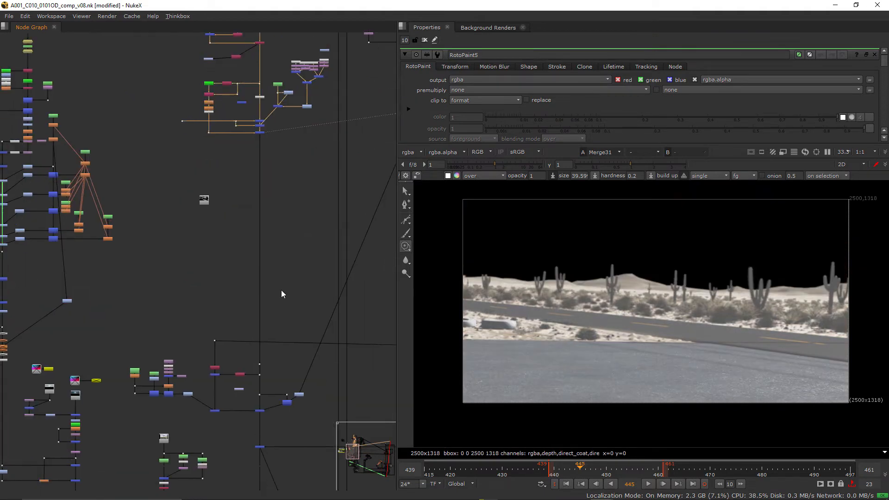
mouse_move(221, 349)
left_mouse_down()
mouse_move(265, 251)
mouse_move(300, 279)
mouse_move(280, 330)
left_mouse_up()
scroll(265, 250, "up", 3)
scroll(269, 260, "up", 2)
key("1")
scroll(280, 329, "up", 3)
left_click_drag(239, 270, 95, 209)
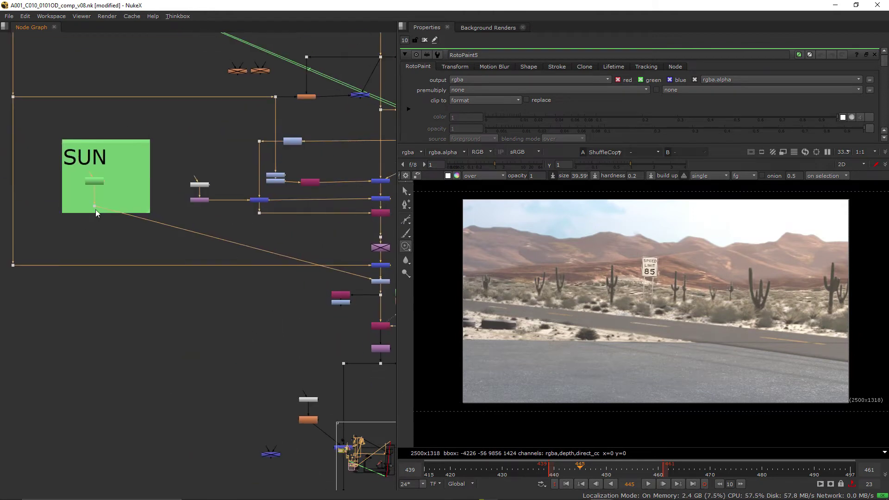
double_click(93, 178)
scroll(93, 180, "up", 5)
scroll(267, 261, "up", 5)
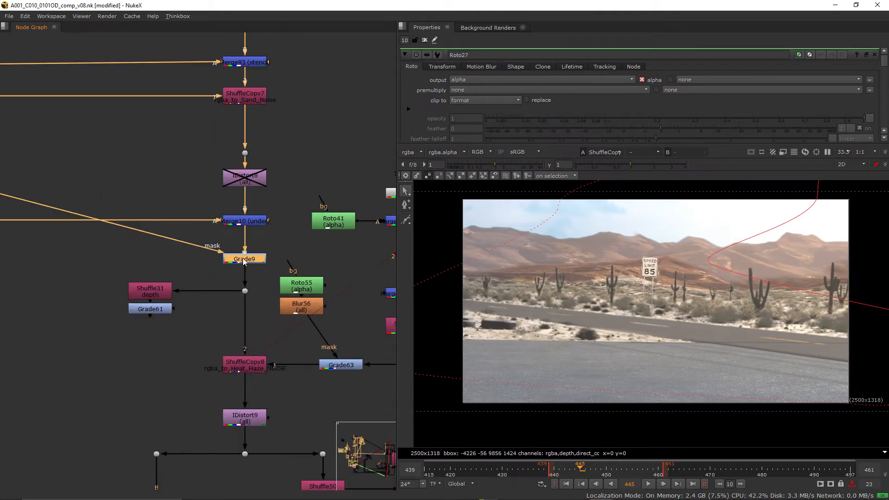
scroll(243, 278, "down", 4)
Follow the branch below IDistort9, viewing the grey Saturation output and the colour Merge plate
left_click_drag(243, 347, 323, 244)
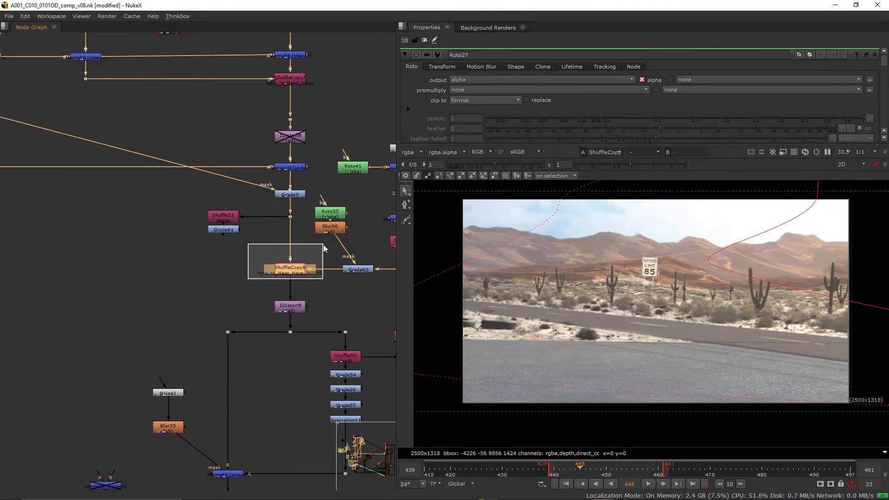
left_click(290, 306)
left_click_drag(299, 310, 276, 174)
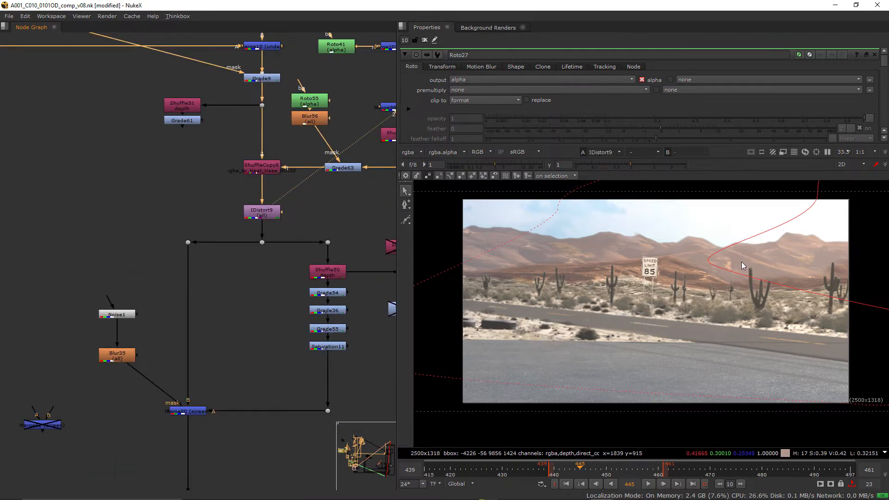
mouse_move(293, 313)
left_mouse_down()
mouse_move(286, 200)
mouse_move(209, 264)
left_mouse_up()
scroll(280, 292, "down", 2)
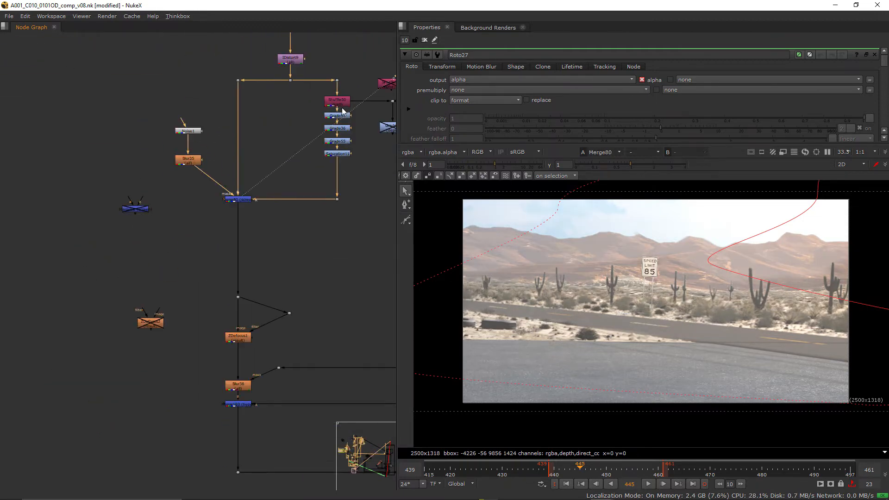
left_click(338, 154)
key("1")
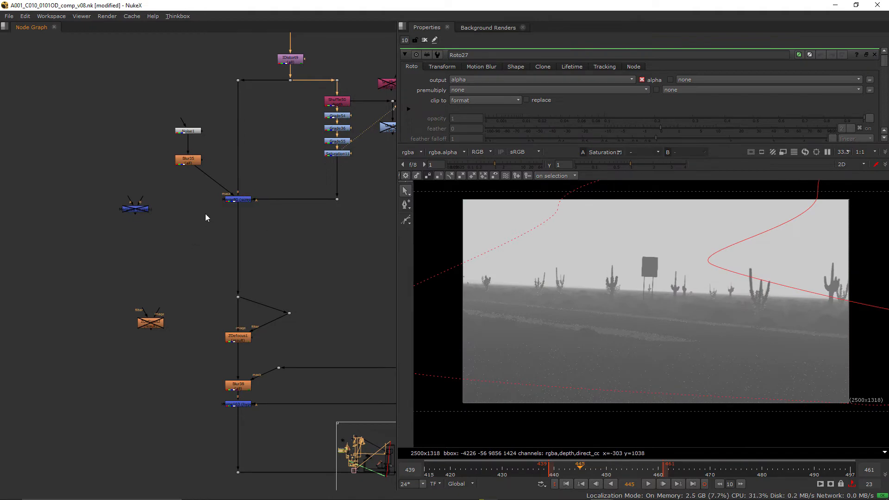
left_click(238, 199)
key("1")
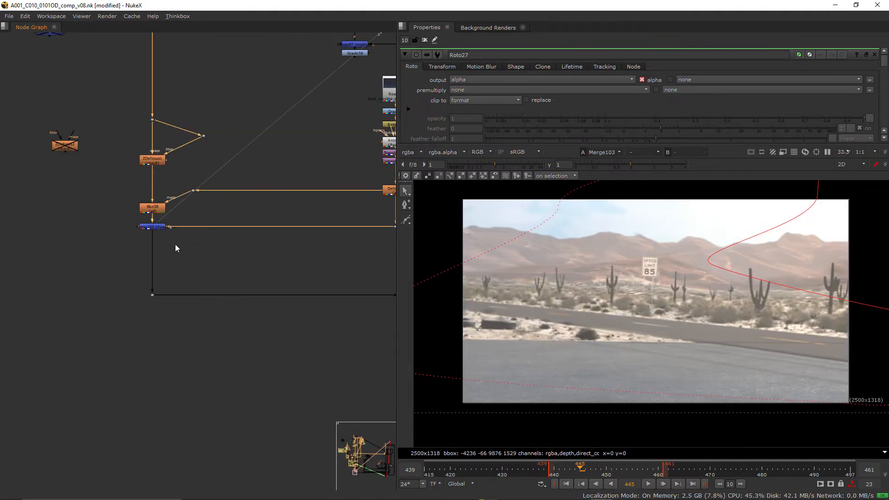
View the cloud image and the merged desert image in the lower branch
left_click_drag(203, 281, 163, 319)
left_click(211, 253)
key("1")
left_click_drag(198, 240, 263, 274)
key("1")
scroll(208, 174, "down", 3)
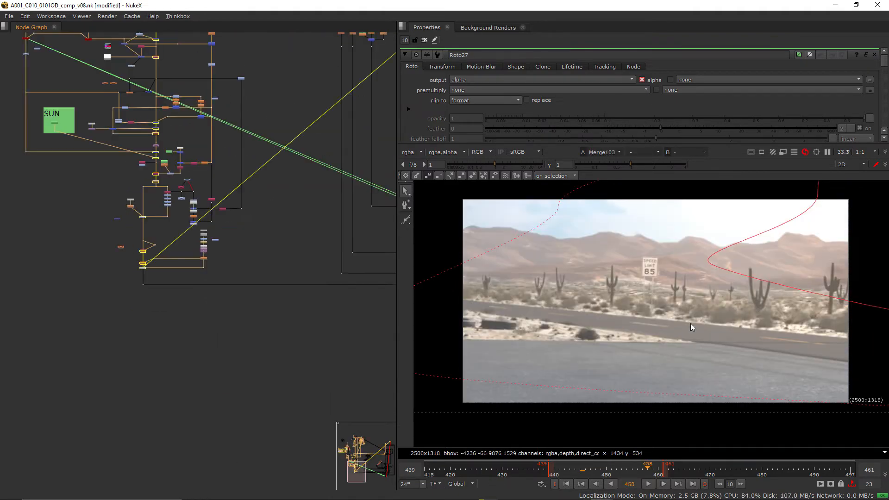
scroll(60, 317, "up", 8)
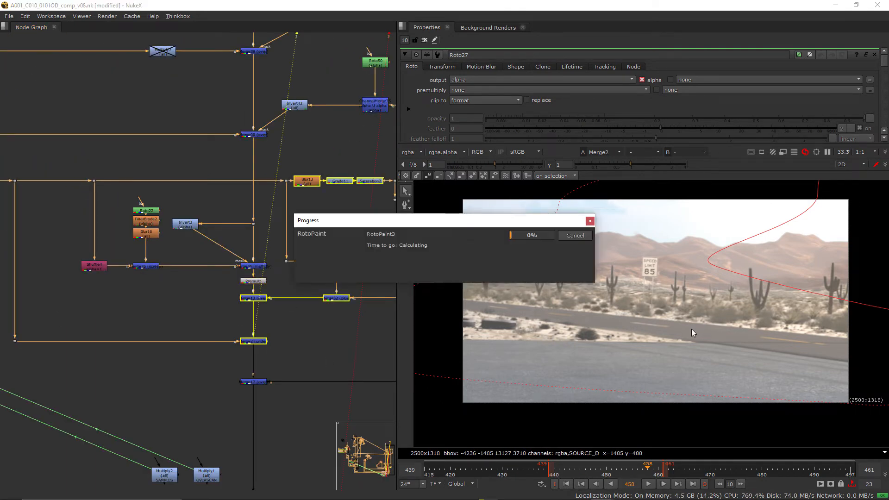
View the roto shape, the police-car plate comp, Merge13 and LightWrap3 outputs
left_click_drag(528, 222, 641, 339)
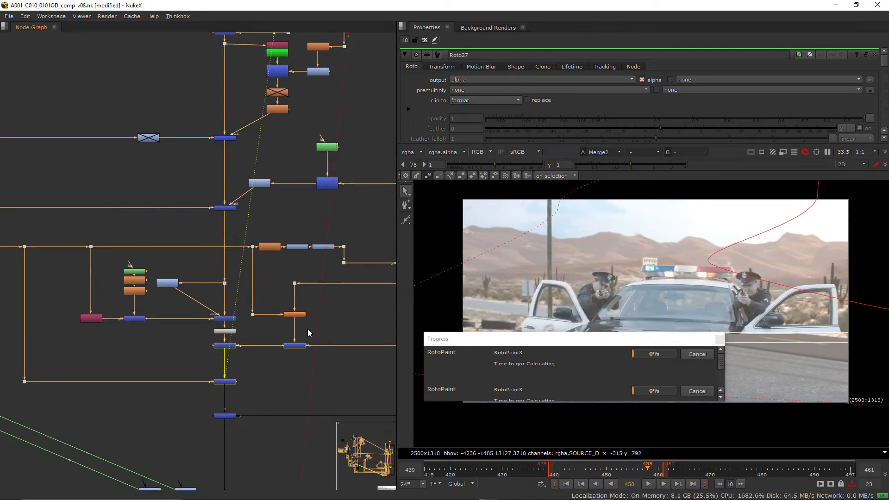
scroll(208, 243, "up", 3)
left_click(267, 295)
key("1")
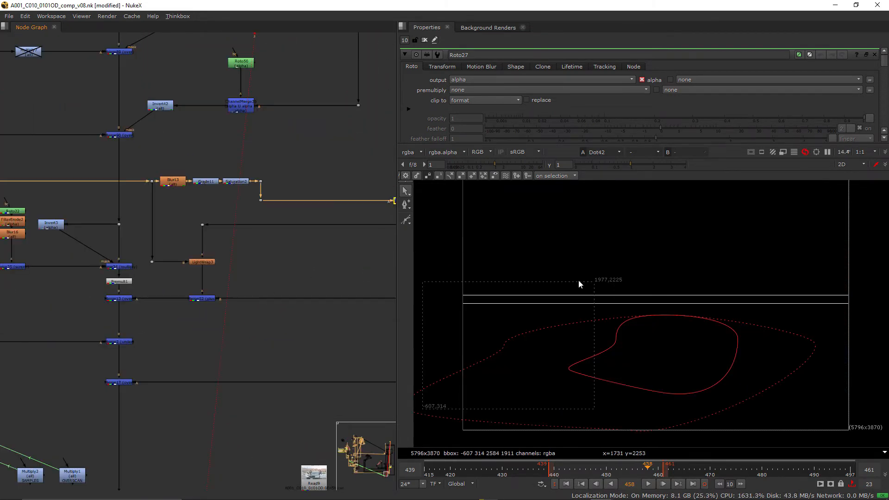
scroll(202, 313, "up", 3)
key("1")
left_click_drag(157, 290, 187, 205)
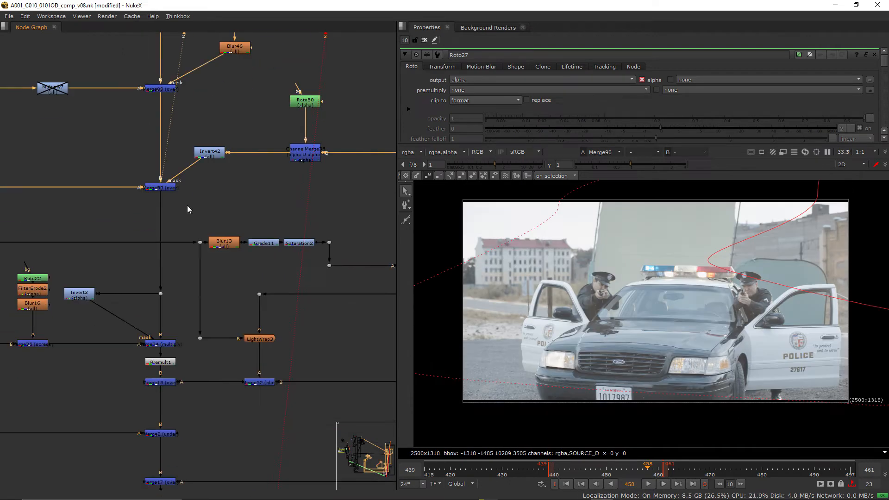
left_click(118, 334)
key("1")
key("1")
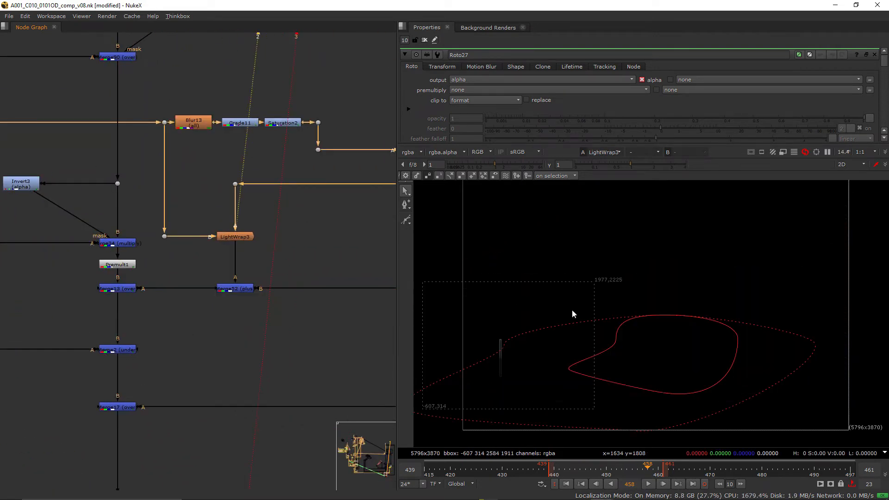
scroll(570, 312, "up", 3)
scroll(503, 354, "up", 2)
left_click_drag(209, 159, 237, 194)
scroll(262, 186, "down", 5)
key("1")
scroll(285, 307, "up", 2)
scroll(285, 308, "up", 5)
View the Read5 building plate, Read6 roadside plate, Merge12's isolated wooden pole and Transform3's pole
left_click(248, 160)
key("1")
key("f")
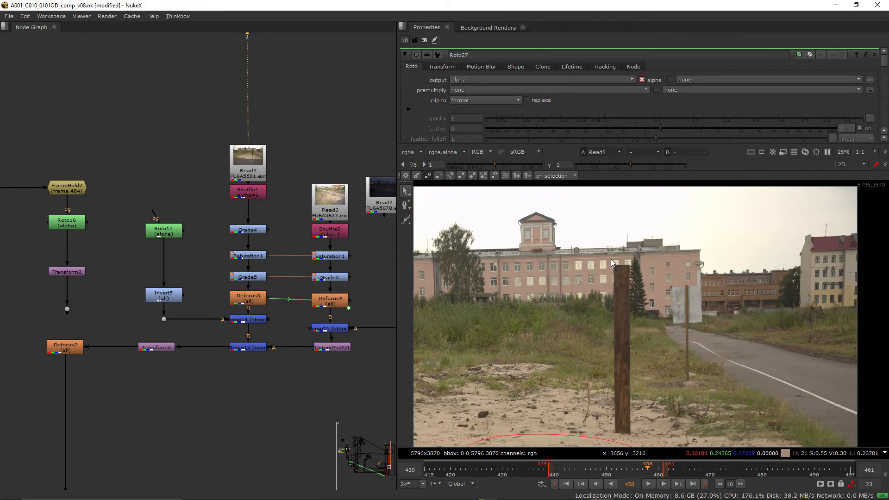
left_click(330, 202)
key("1")
scroll(609, 320, "up", 3)
scroll(609, 316, "down", 3)
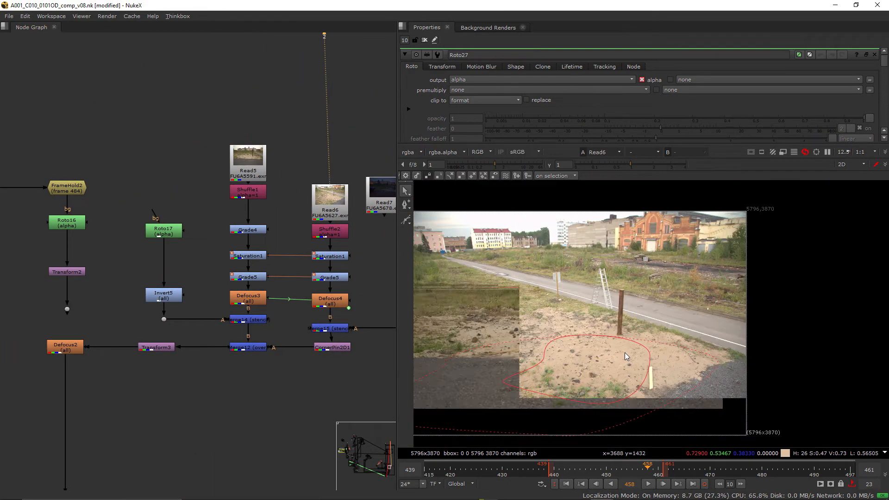
left_click(248, 347)
key("1")
scroll(209, 278, "up", 2)
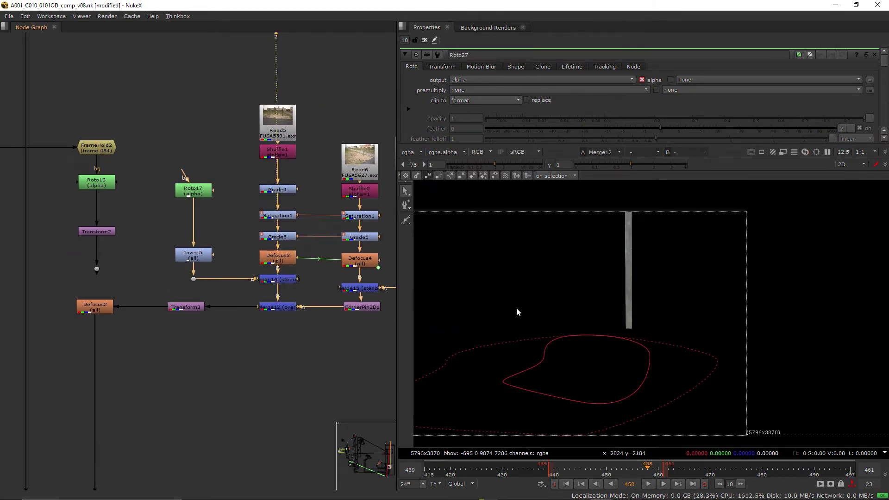
left_click(190, 308)
key("1")
scroll(268, 314, "down", 2)
scroll(540, 312, "up", 4)
mouse_move(541, 312)
left_mouse_down()
mouse_move(502, 299)
mouse_move(474, 317)
left_mouse_up()
scroll(503, 303, "down", 3)
scroll(671, 267, "up", 2)
scroll(268, 327, "down", 4)
View Merge16, Merge13's keyed police car and Crop1's final comp, then switch to the diner script
mouse_move(294, 247)
left_mouse_down()
mouse_move(213, 317)
mouse_move(264, 222)
left_mouse_up()
left_click(194, 312)
key("1")
left_click(194, 292)
key("1")
left_click_drag(625, 313, 604, 213)
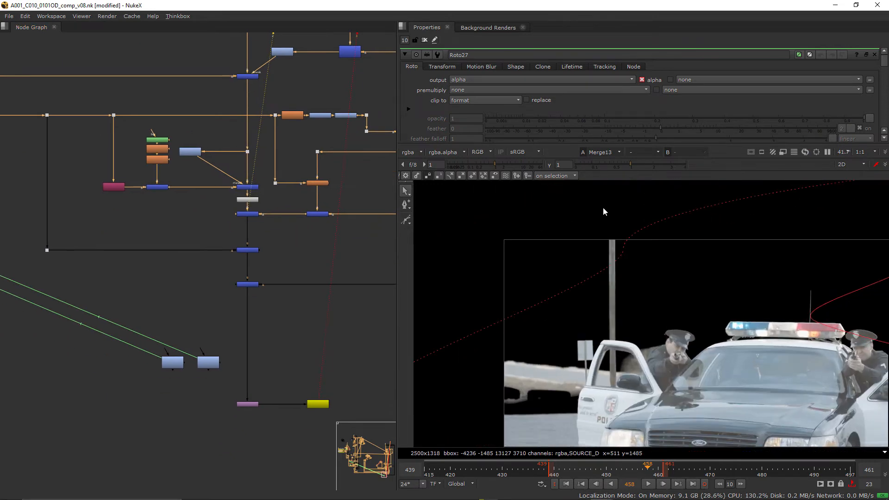
scroll(603, 213, "down", 1)
left_click_drag(660, 312, 625, 334)
scroll(260, 277, "down", 2)
left_click_drag(260, 244, 245, 299)
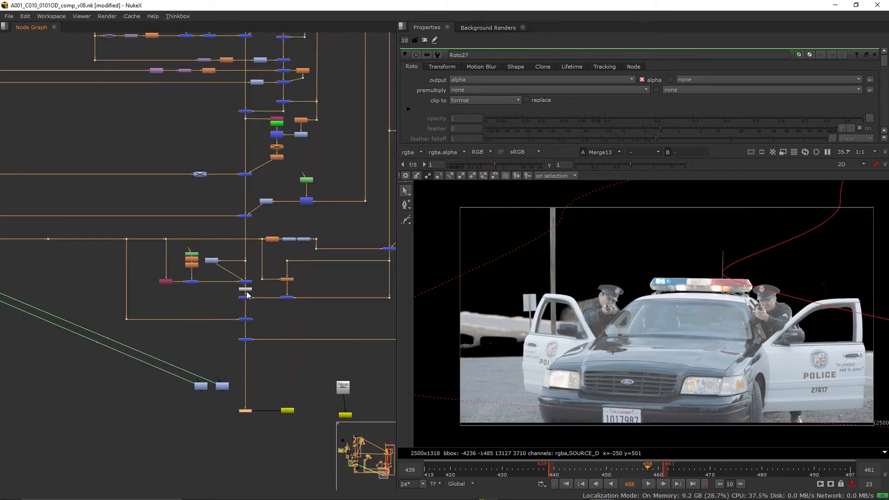
key("1")
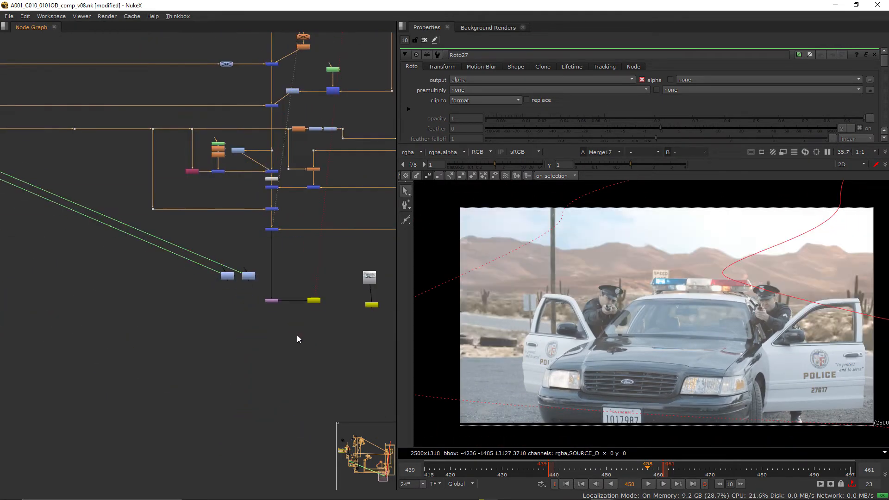
left_click_drag(294, 334, 208, 230)
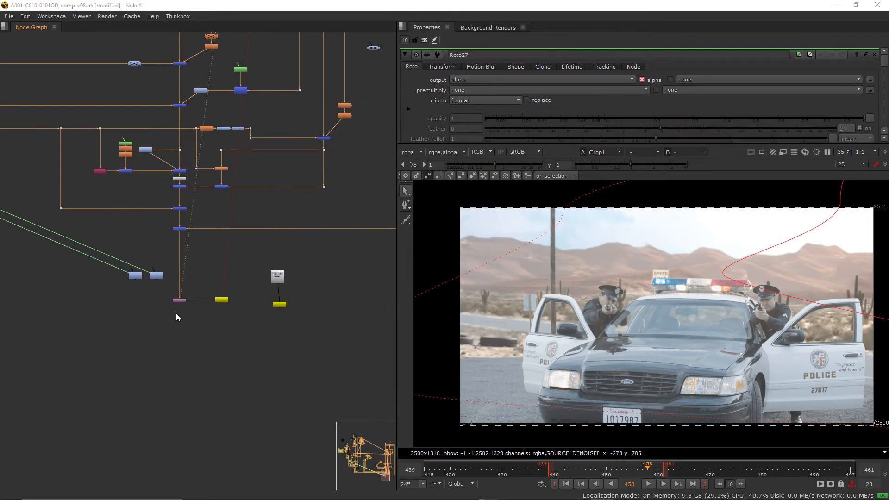
key("alt+Tab")
key("alt+Tab")
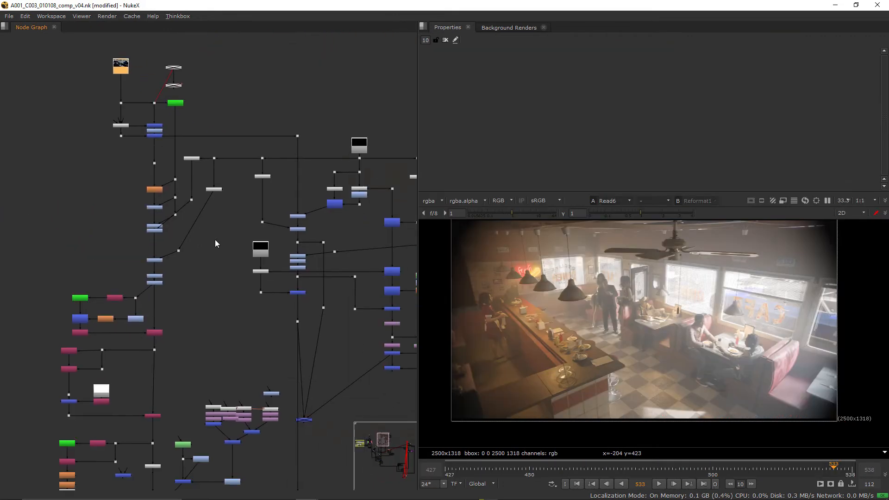
Enlarge the viewer, go to frame 489 and view the Dot97 and Dot24 outputs
left_click_drag(418, 250, 284, 250)
scroll(170, 227, "down", 3)
left_click_drag(170, 227, 268, 302)
scroll(268, 303, "up", 4)
left_click(612, 468)
scroll(210, 395, "down", 8)
scroll(211, 396, "up", 8)
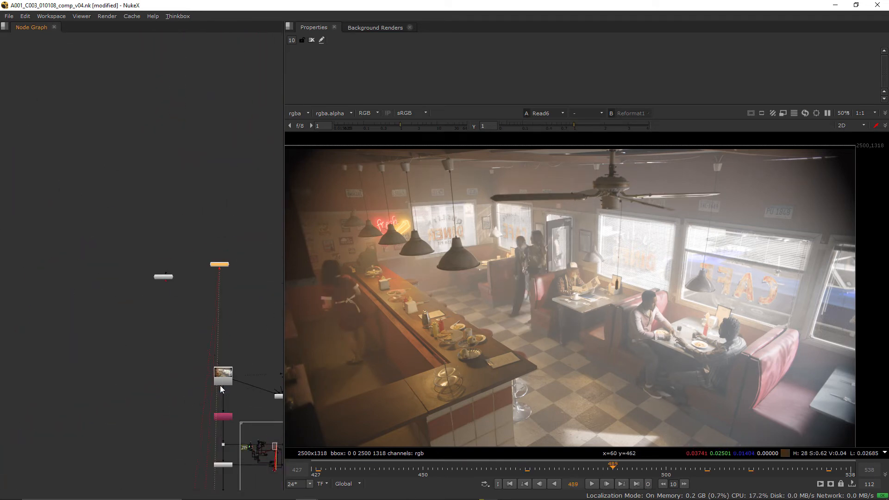
key("1")
scroll(97, 245, "down", 3)
scroll(97, 244, "down", 1)
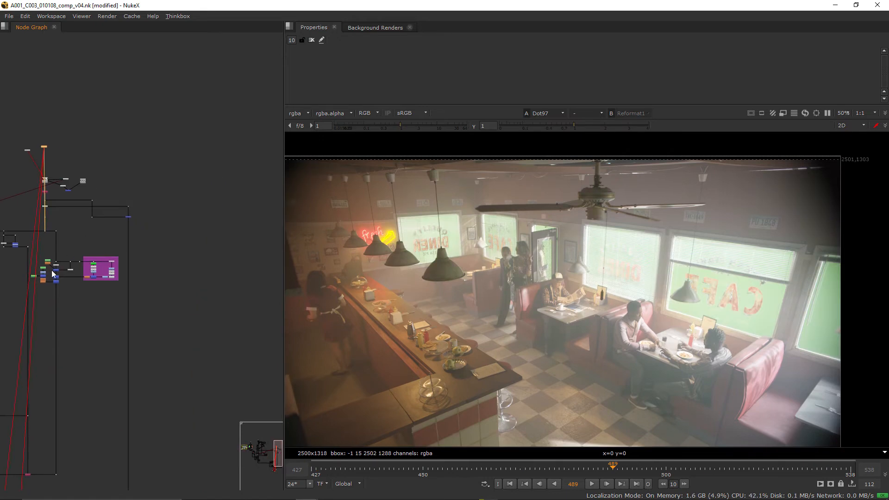
scroll(97, 310, "up", 10)
key("1")
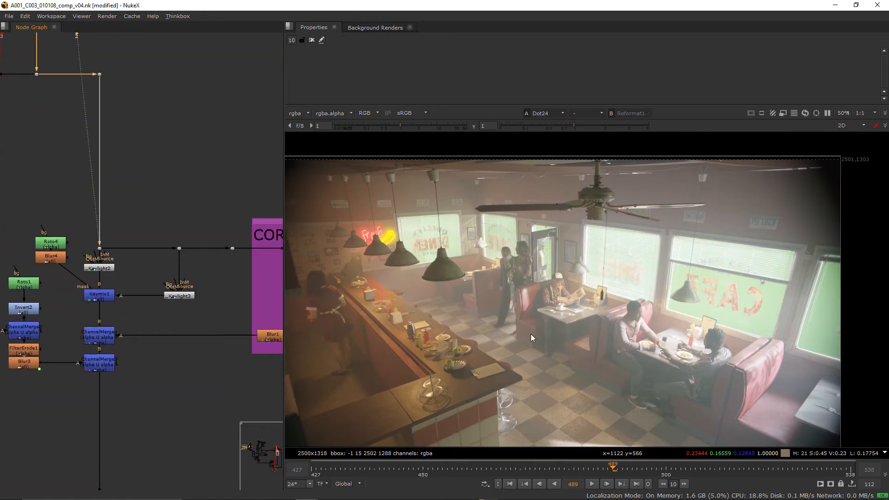
scroll(125, 326, "up", 2)
View the Keylight2 and Keylight3 key results on the green-screen window
left_click(108, 280)
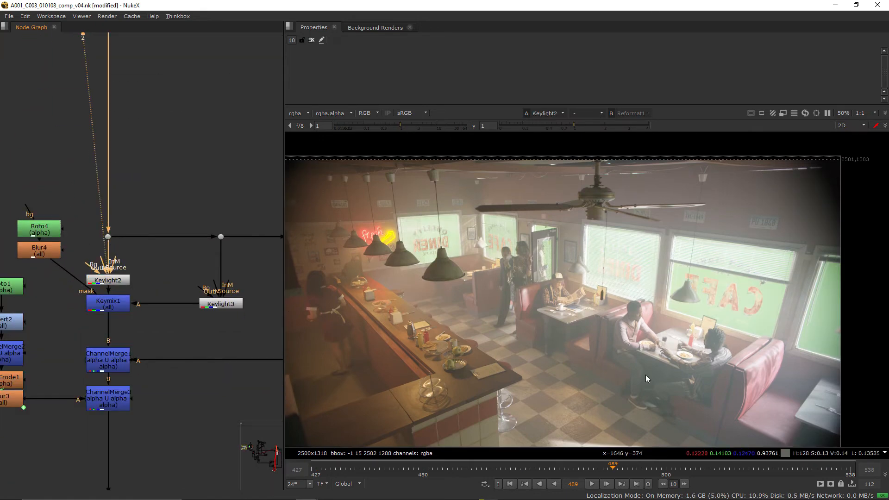
key("1")
scroll(106, 338, "down", 3)
left_click(116, 289)
key("1")
scroll(555, 312, "down", 4)
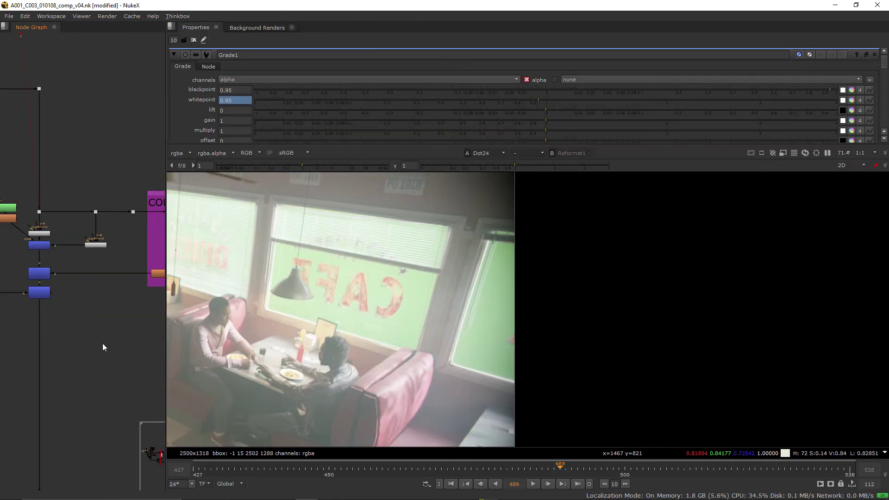
Create a new Keylight node (Keylight9) on the plate and view its output
key("Tab")
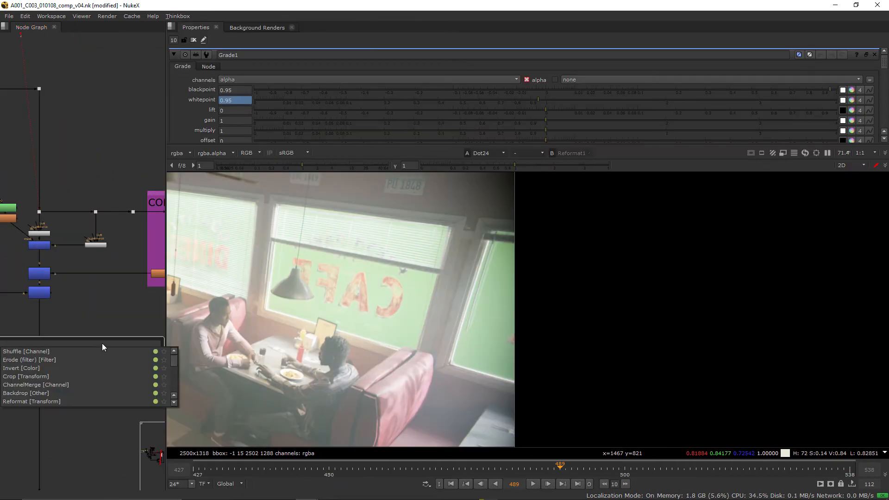
type("Key")
key("Down")
key("Down")
key("Return")
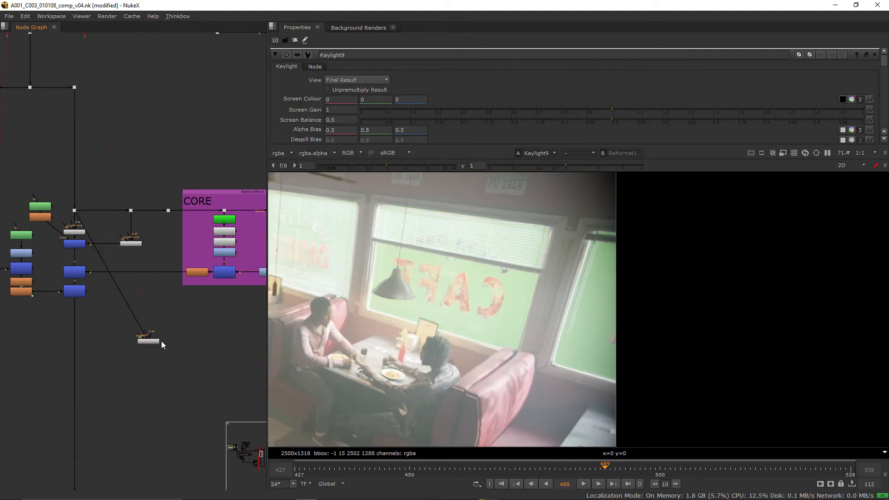
key("1")
scroll(468, 337, "up", 4)
scroll(426, 312, "down", 2)
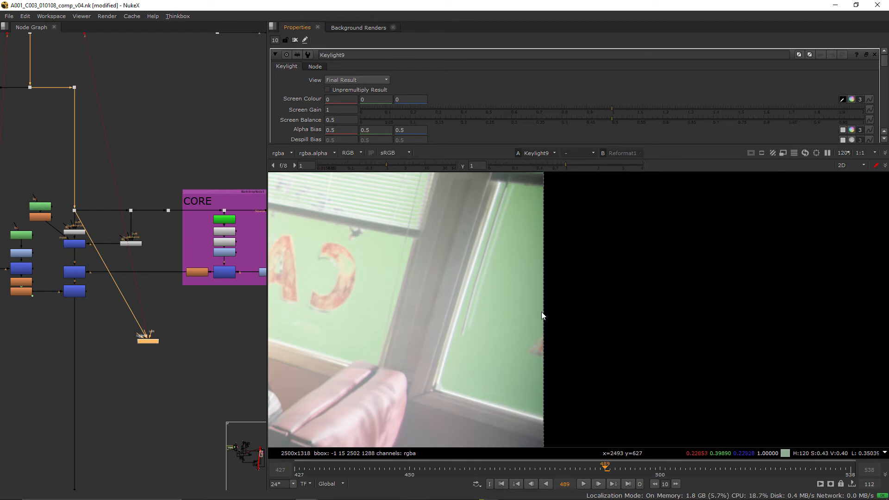
Sample the green café window as Keylight9's screen colour, checking the alpha matte
left_click(509, 308, "ctrl")
left_click(502, 313, "ctrl")
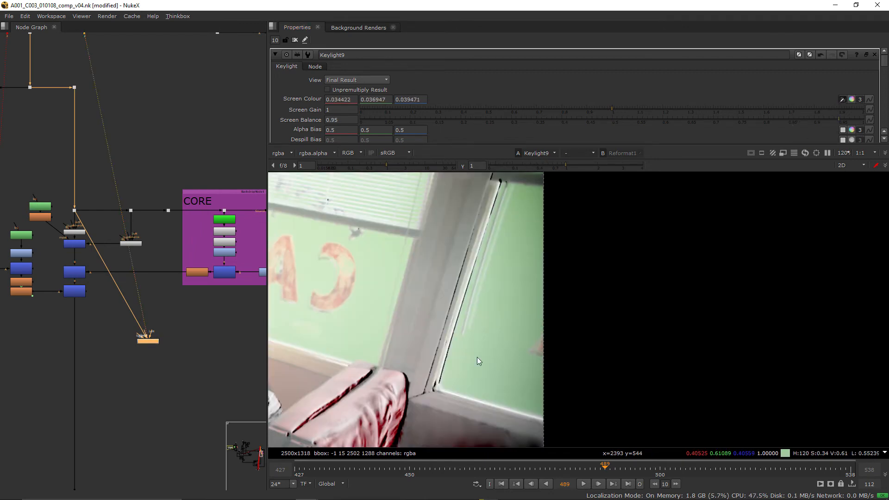
scroll(360, 79, "down", 1)
key("a")
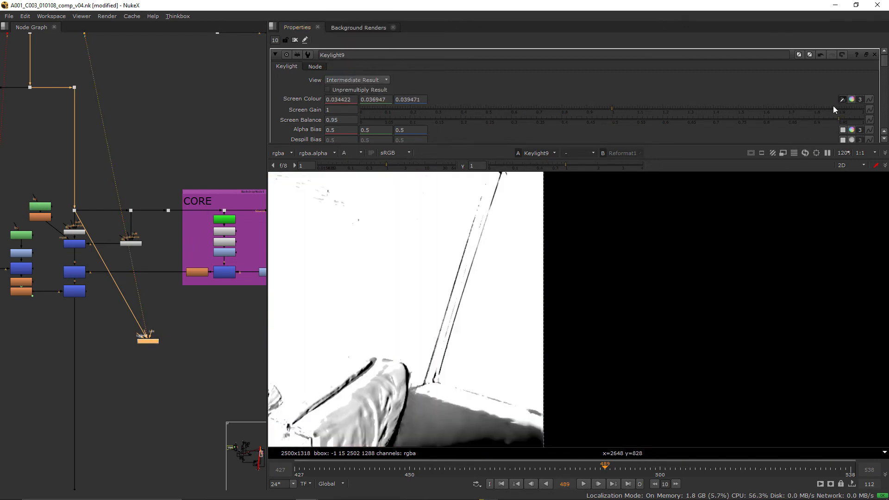
left_click(497, 318, "ctrl")
left_click_drag(491, 314, 525, 274)
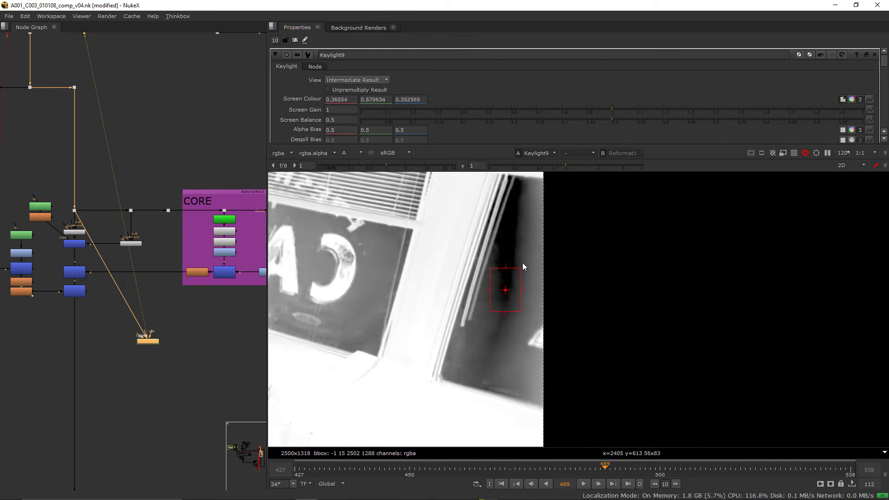
scroll(154, 338, "down", 3)
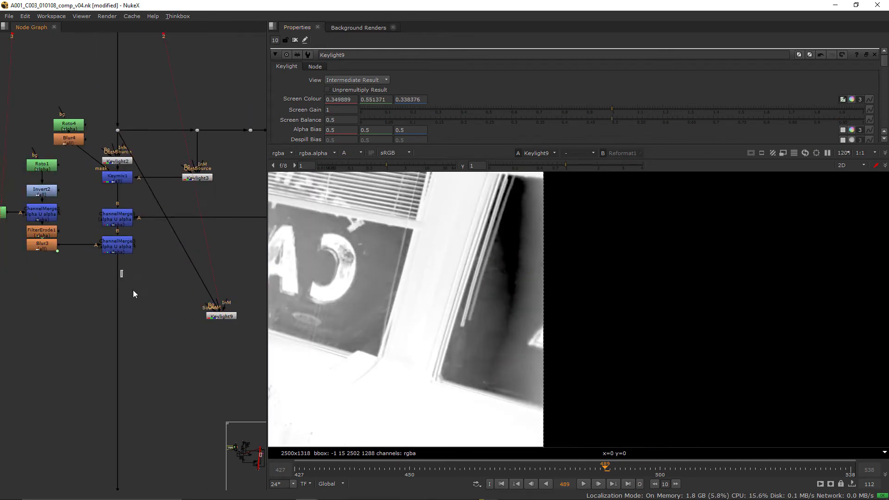
scroll(403, 305, "down", 5)
scroll(139, 279, "up", 2)
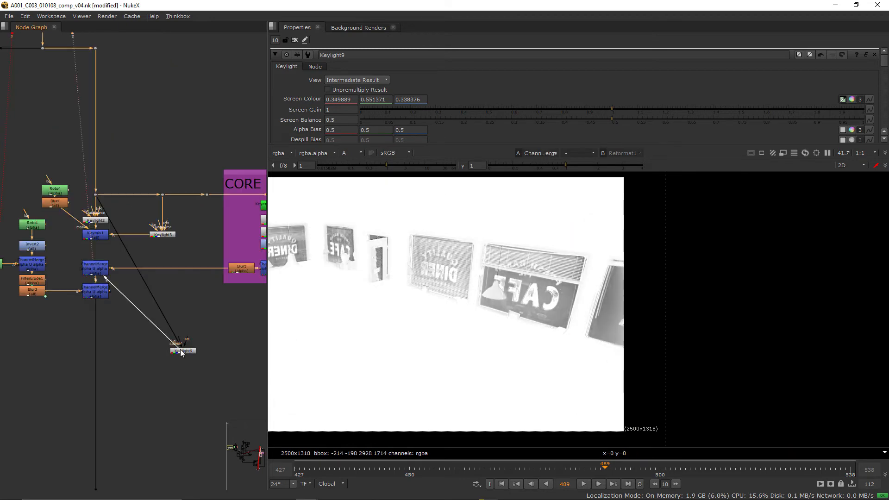
View the downstream merge, pan the matte across the diner windows and return to RGB
left_click(184, 332)
key("1")
scroll(139, 243, "down", 3)
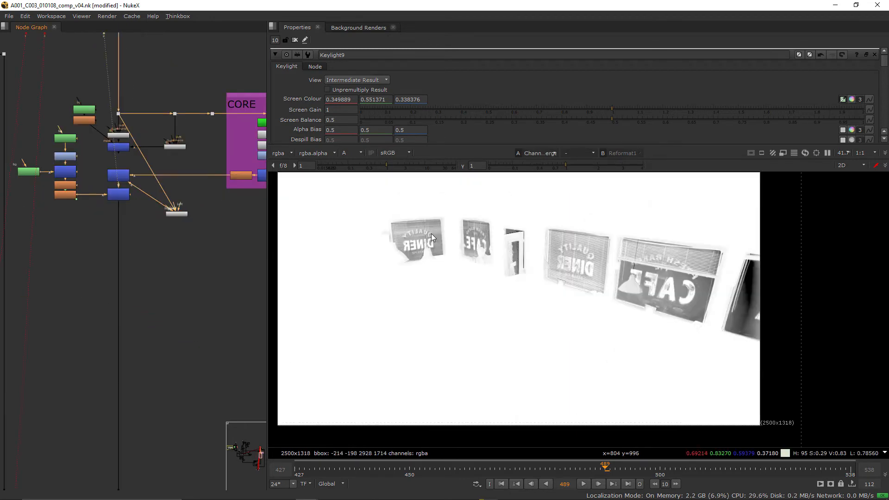
scroll(471, 311, "up", 5)
left_click_drag(437, 297, 768, 306)
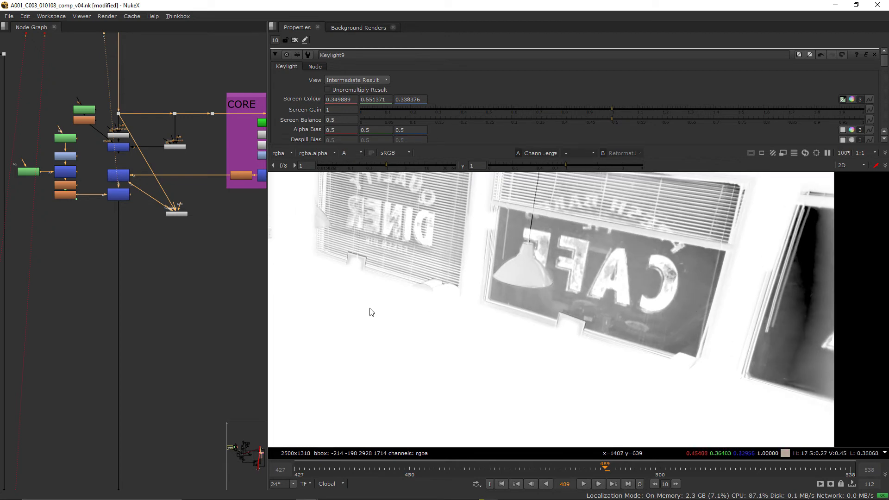
scroll(187, 201, "down", 5)
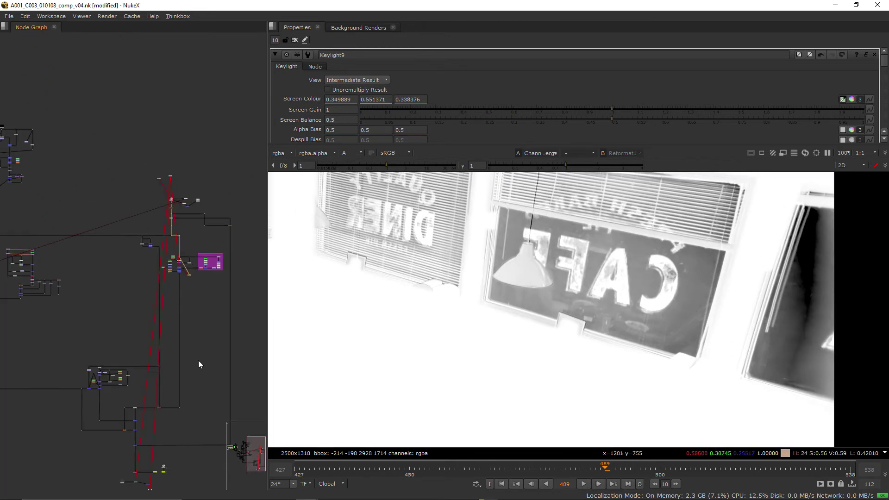
scroll(137, 278, "up", 4)
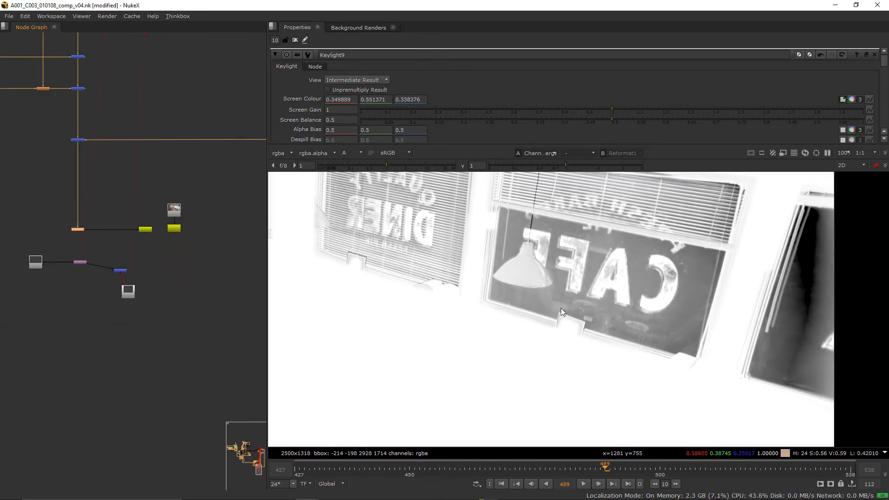
key("a")
scroll(579, 315, "up", 1)
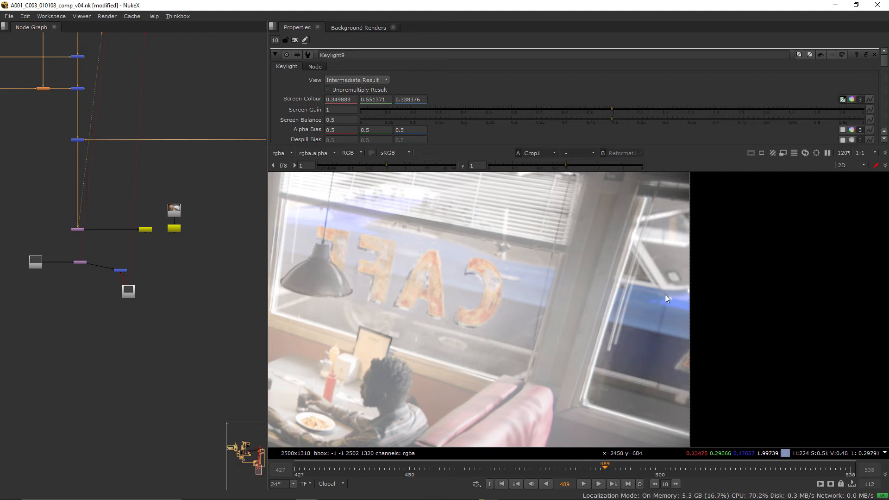
scroll(56, 104, "down", 3)
scroll(139, 312, "down", 3)
scroll(160, 334, "up", 5)
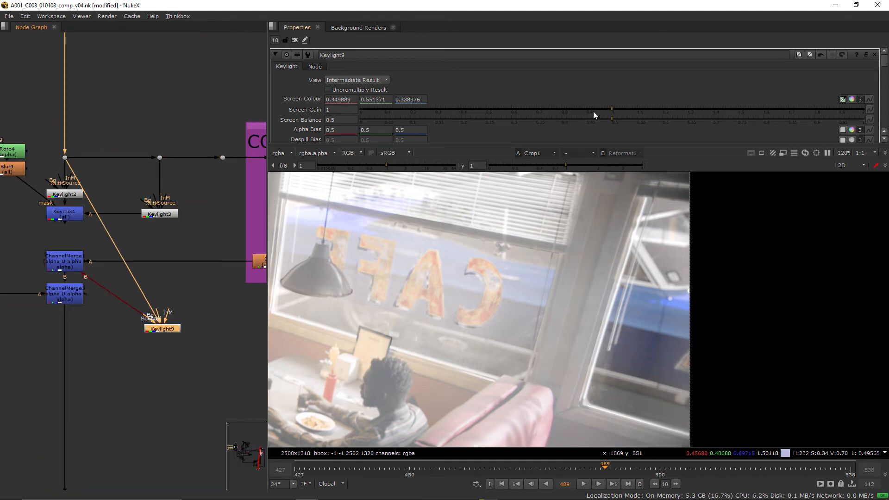
Lower Keylight9's screen gain to about 0.85 and reframe the viewer on the café window
left_click_drag(595, 110, 574, 112)
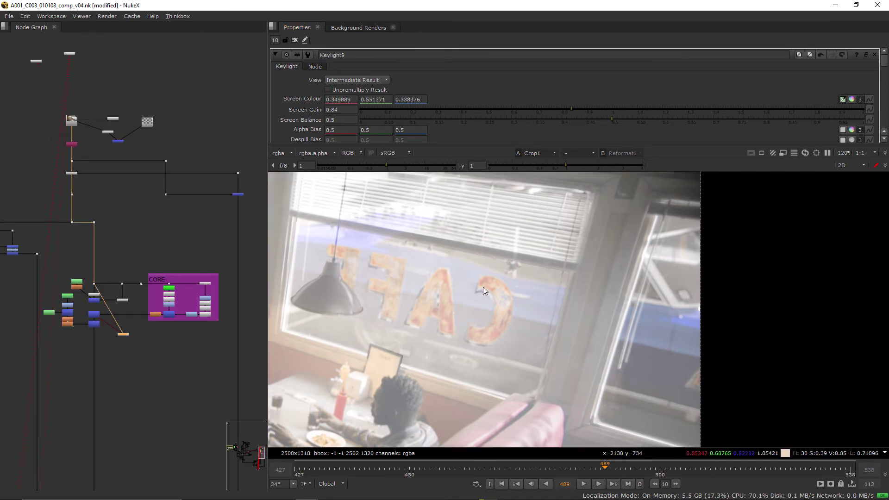
scroll(483, 286, "down", 3)
scroll(640, 313, "down", 2)
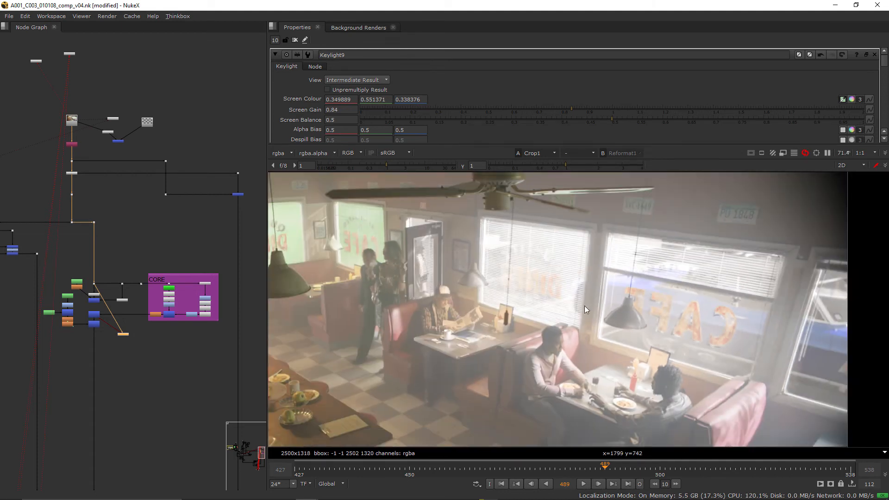
scroll(617, 308, "up", 1)
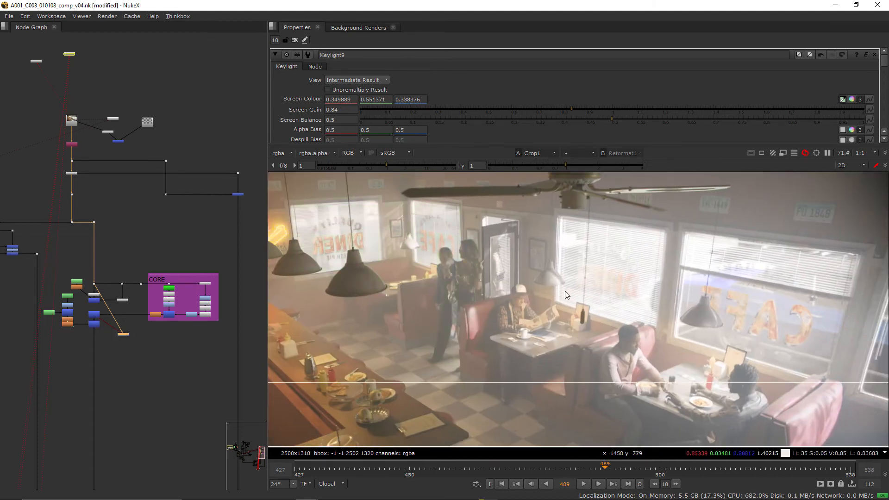
mouse_move(421, 208)
left_mouse_down()
mouse_move(649, 302)
mouse_move(581, 188)
left_mouse_up()
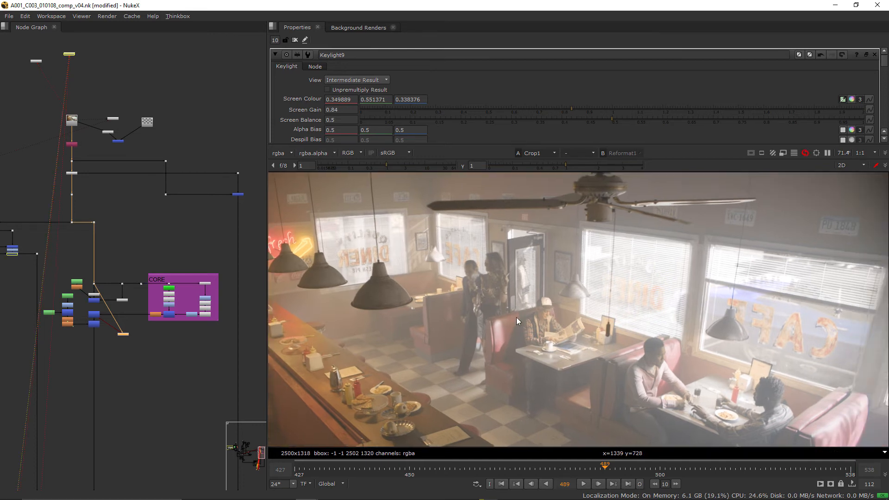
scroll(701, 316, "up", 1)
scroll(748, 313, "up", 2)
scroll(669, 301, "down", 1)
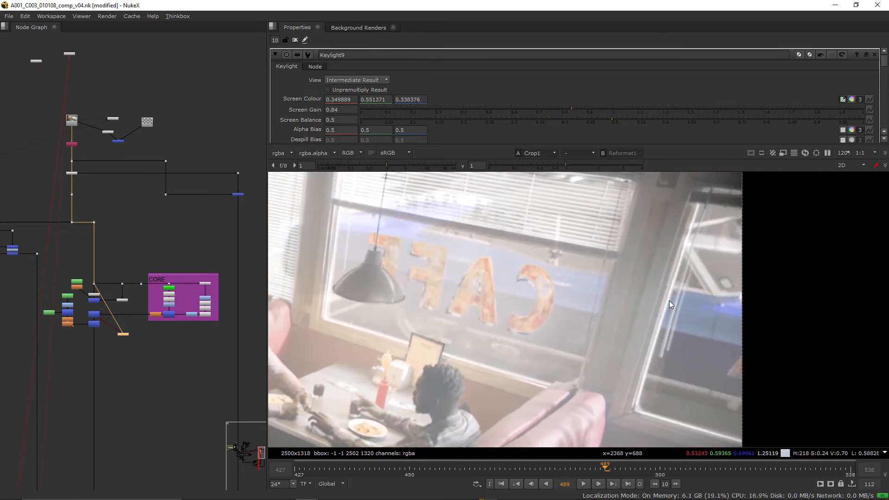
scroll(617, 333, "down", 1)
scroll(617, 333, "down", 2)
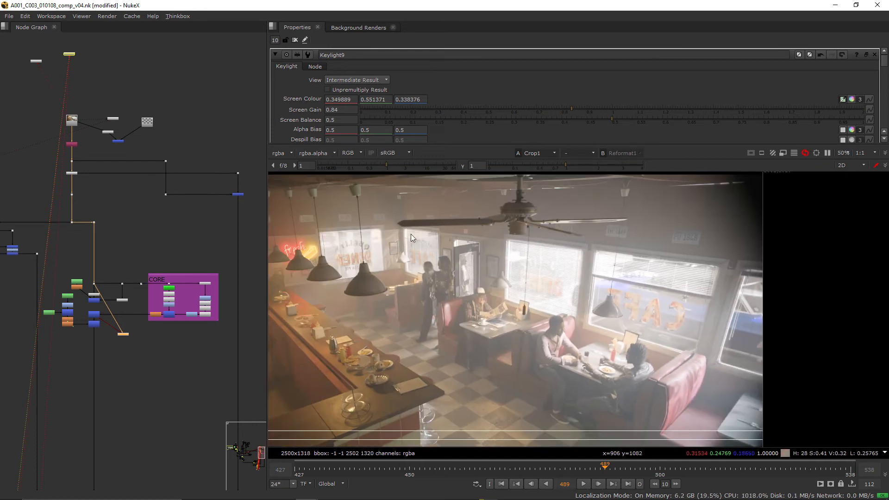
scroll(75, 339, "up", 3)
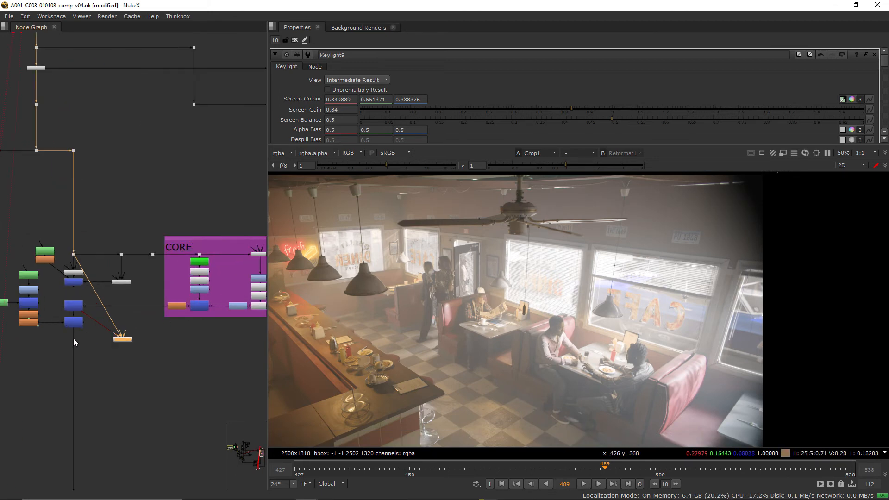
scroll(74, 340, "up", 3)
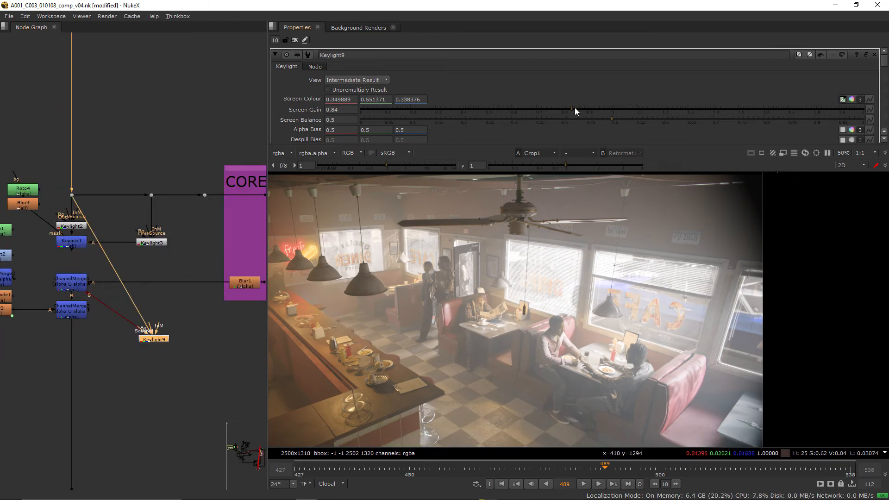
scroll(179, 198, "down", 5)
scroll(179, 198, "down", 3)
left_click_drag(179, 198, 179, 90)
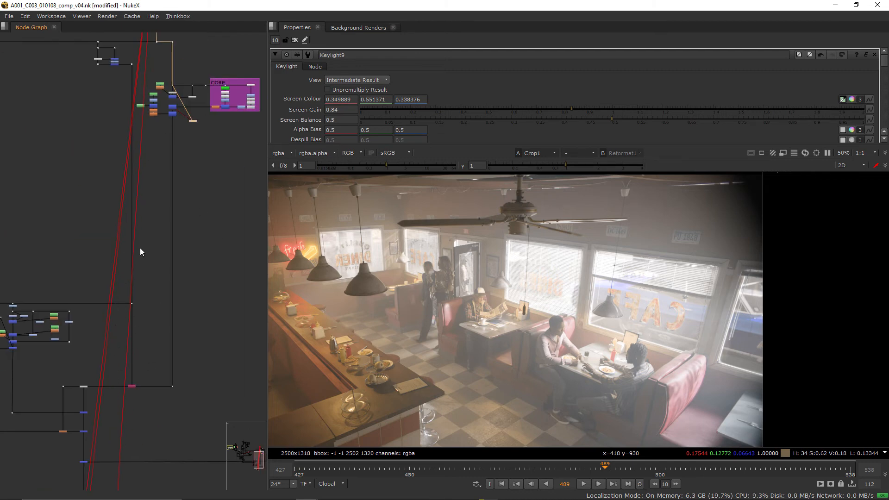
scroll(174, 139, "up", 4)
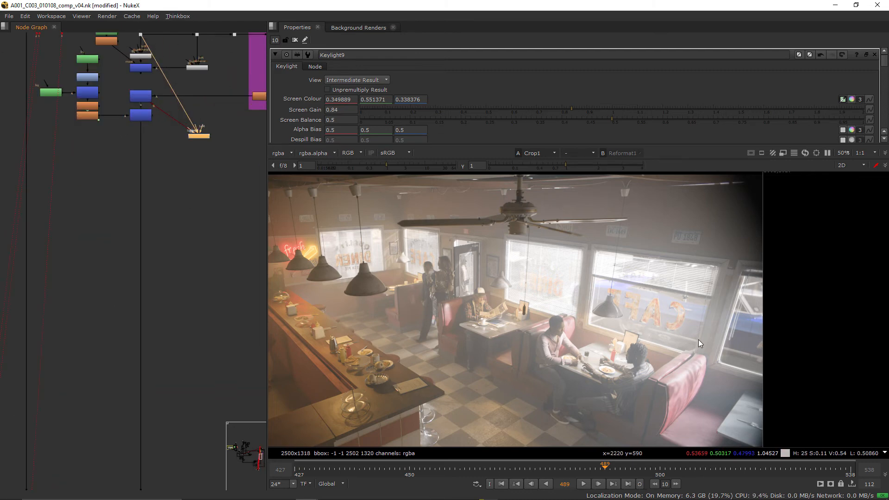
scroll(243, 231, "up", 3)
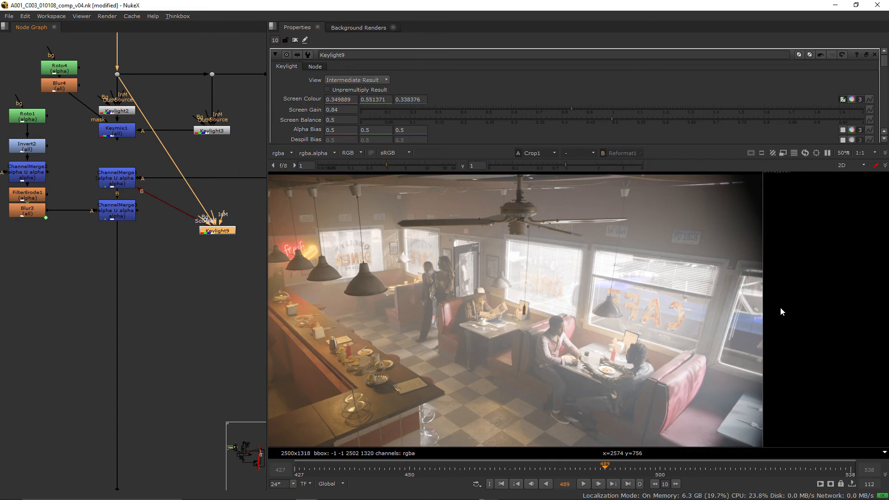
scroll(77, 111, "down", 3)
scroll(760, 324, "up", 3)
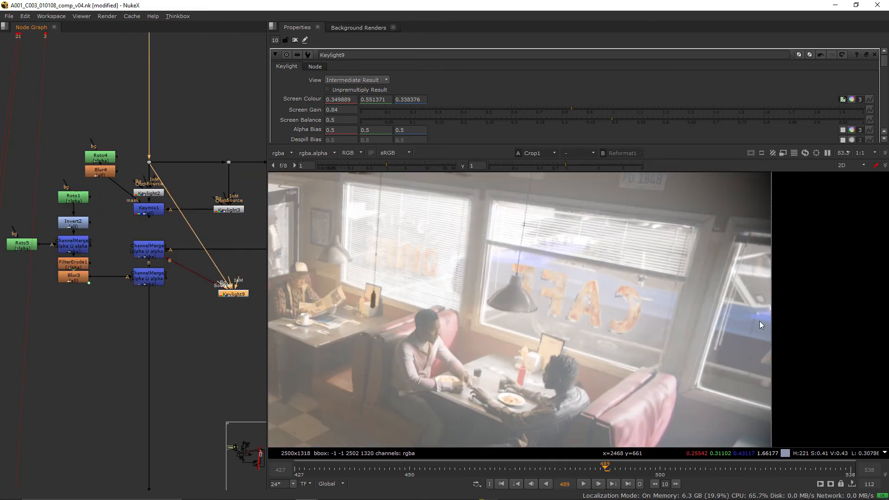
scroll(694, 341, "up", 3)
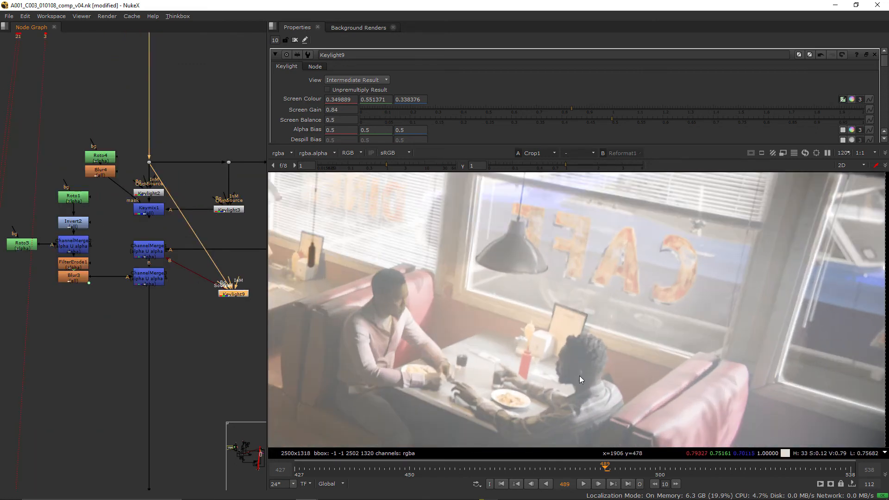
left_click_drag(718, 330, 623, 373)
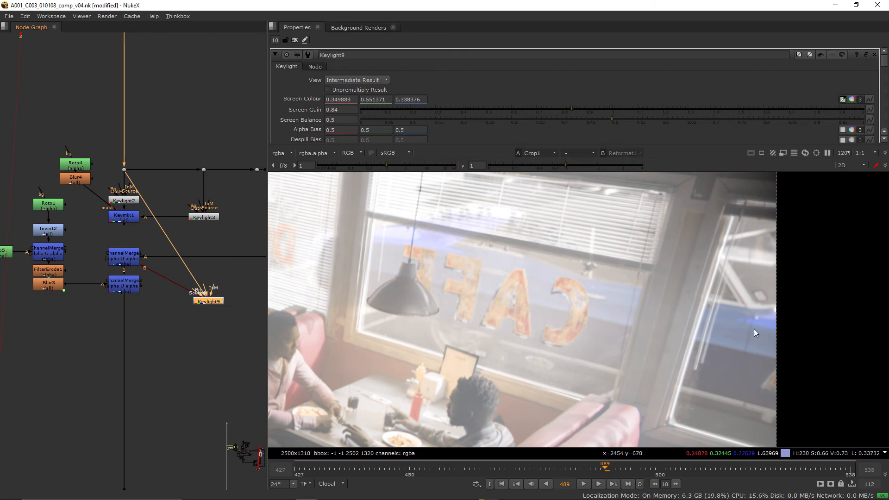
scroll(658, 344, "down", 3)
scroll(712, 349, "up", 2)
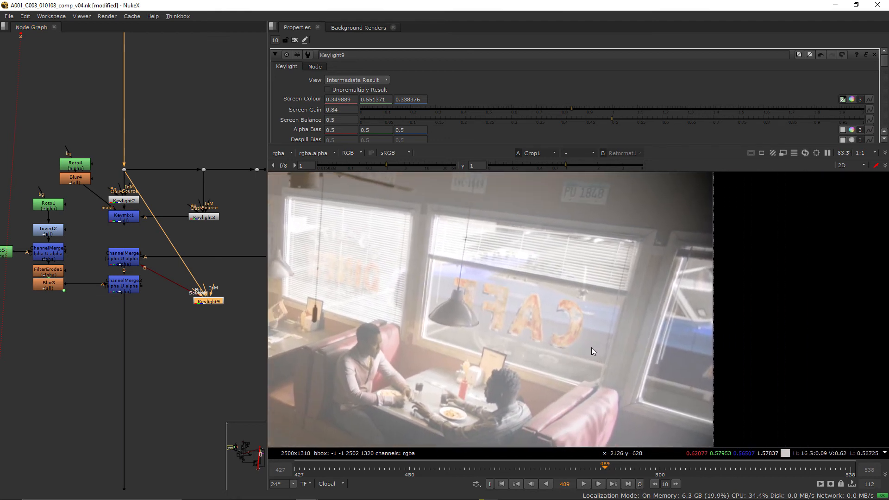
left_click_drag(591, 347, 611, 337)
scroll(709, 337, "up", 2)
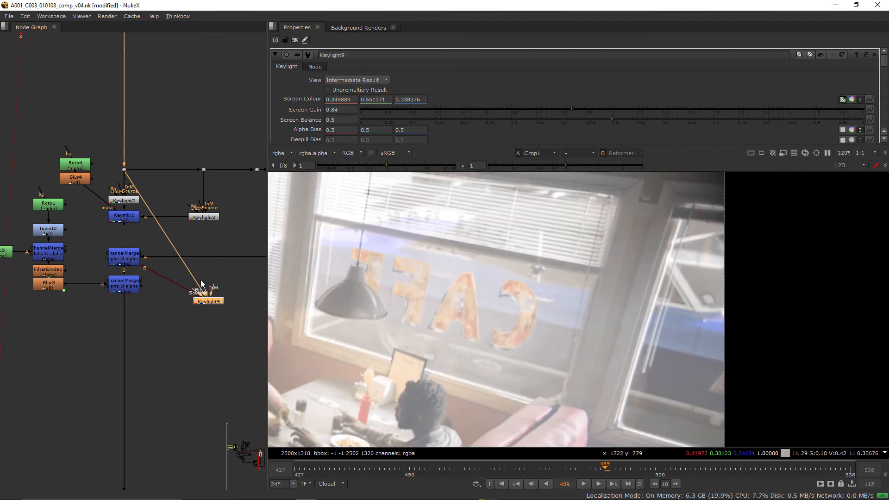
Check Keylight9's alpha matte, then view Merge53's window composite in RGB
key("1")
key("a")
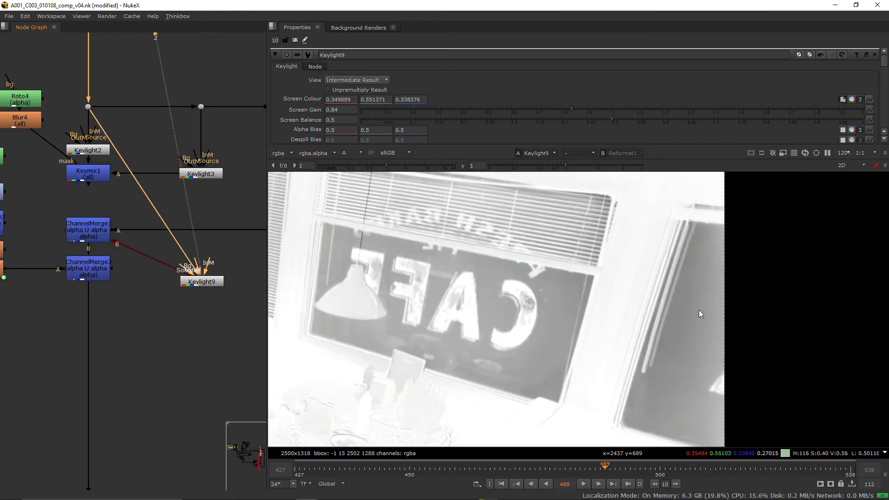
left_click(154, 268)
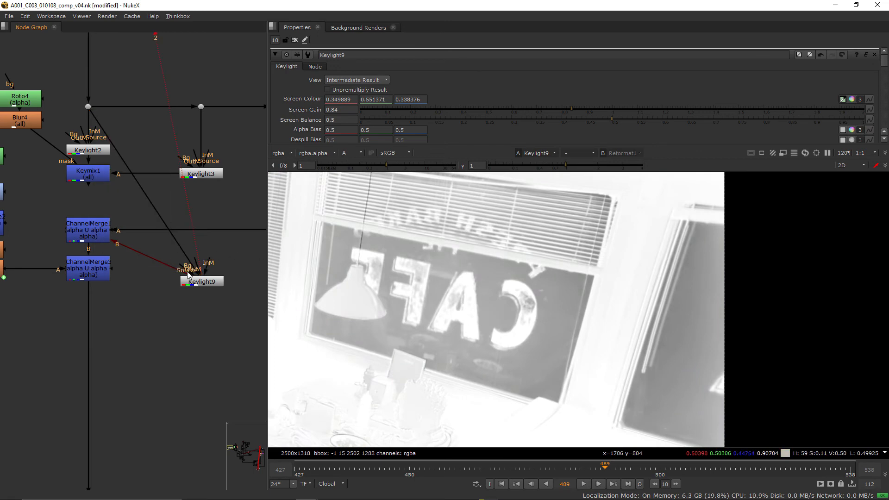
scroll(94, 196, "down", 5)
key("1")
Switch the Viewer back to colour and view the fitted Copy5 diner plate
key("a")
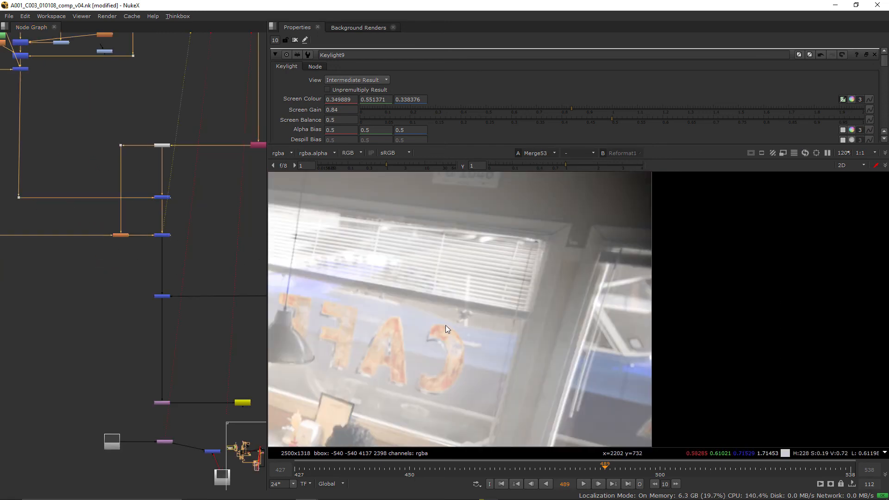
scroll(116, 277, "up", 3)
scroll(116, 277, "down", 3)
key("1")
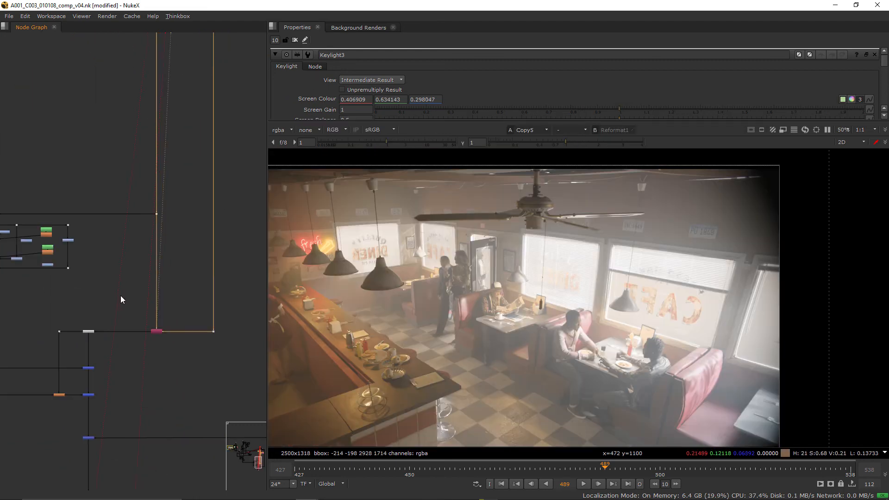
scroll(164, 293, "up", 2)
left_click_drag(164, 292, 164, 315)
left_click_drag(149, 209, 149, 236)
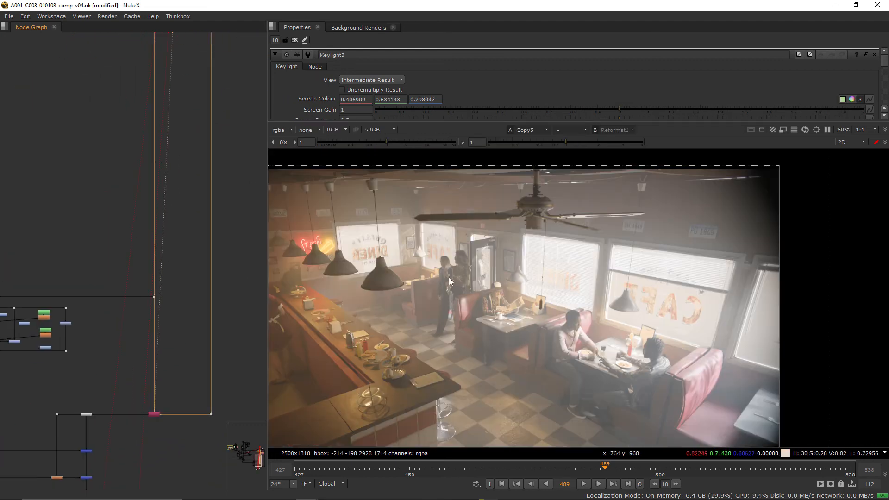
key("f")
left_click_drag(124, 275, 156, 334)
scroll(150, 281, "up", 3)
View the Merge53 comp, the Copy5 plate again and the Merge52 diner comp in turn
left_click(120, 328)
key("1")
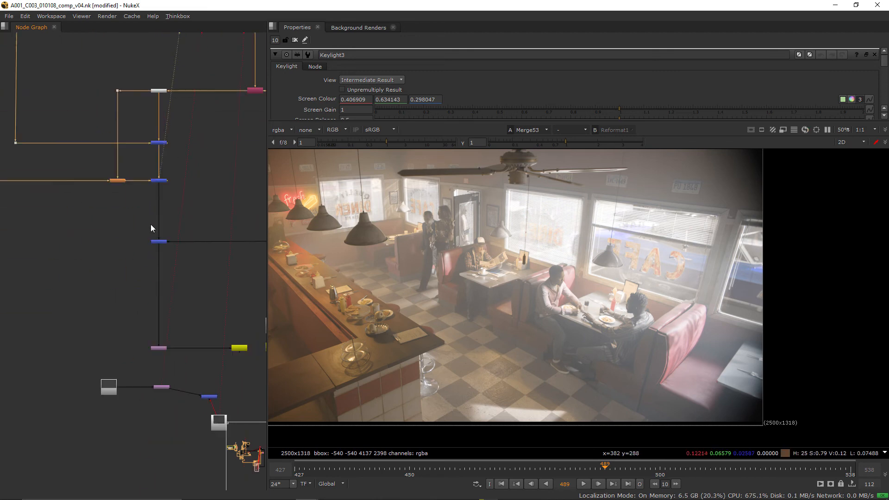
left_click_drag(149, 234, 141, 376)
scroll(150, 396, "down", 3)
key("1")
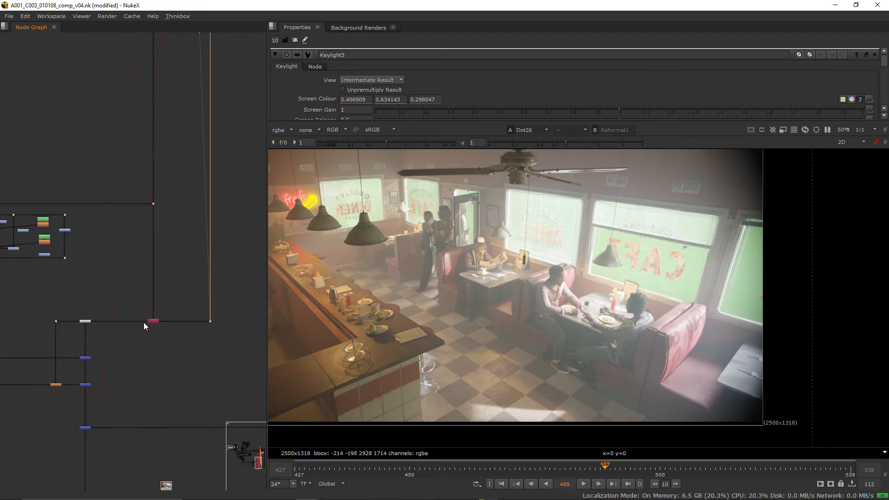
scroll(128, 336, "down", 3)
left_click_drag(80, 233, 130, 321)
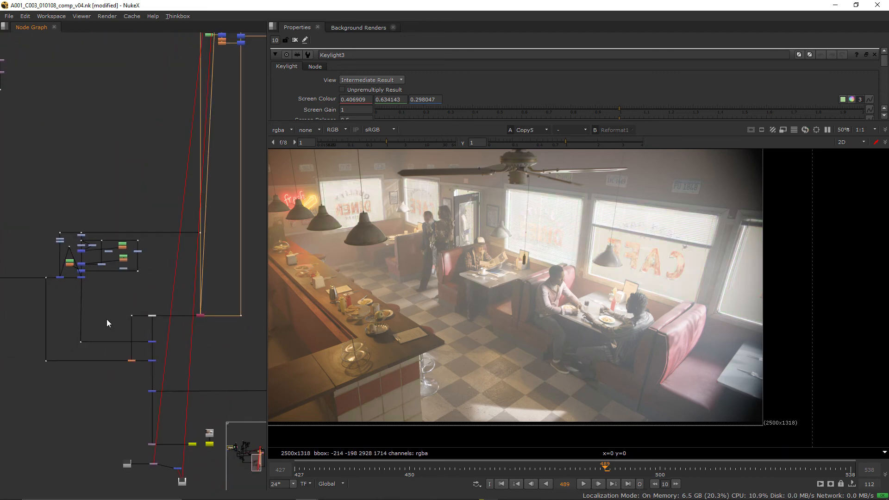
scroll(107, 322, "up", 5)
scroll(170, 332, "up", 5)
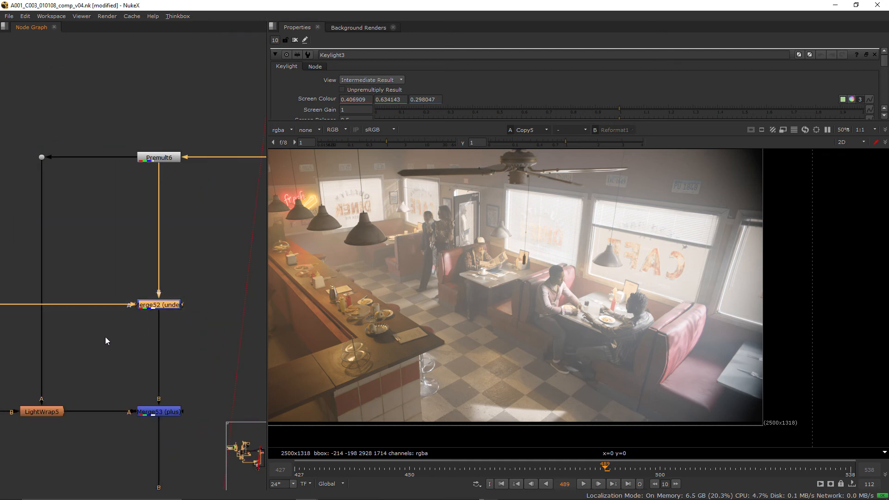
key("1")
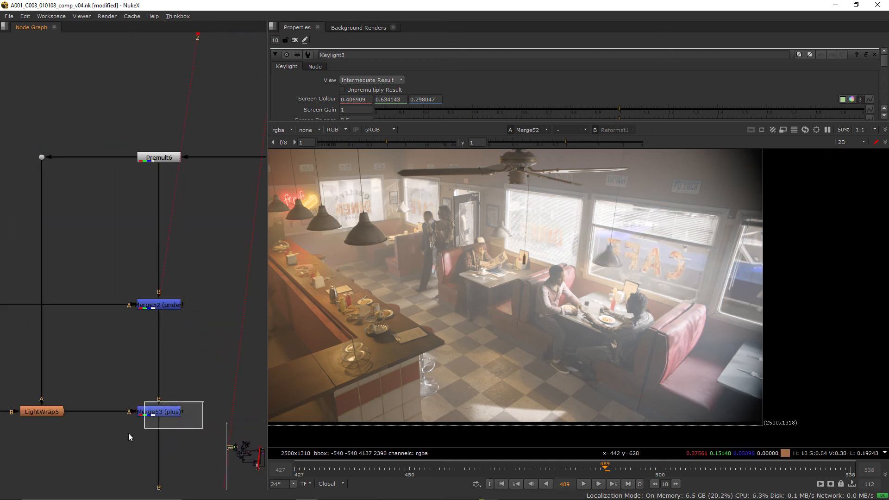
scroll(113, 437, "down", 5)
View the Dot126 grey mix, the Dot113 CG parking lot and the Keymix4 keyed window matte
key("1")
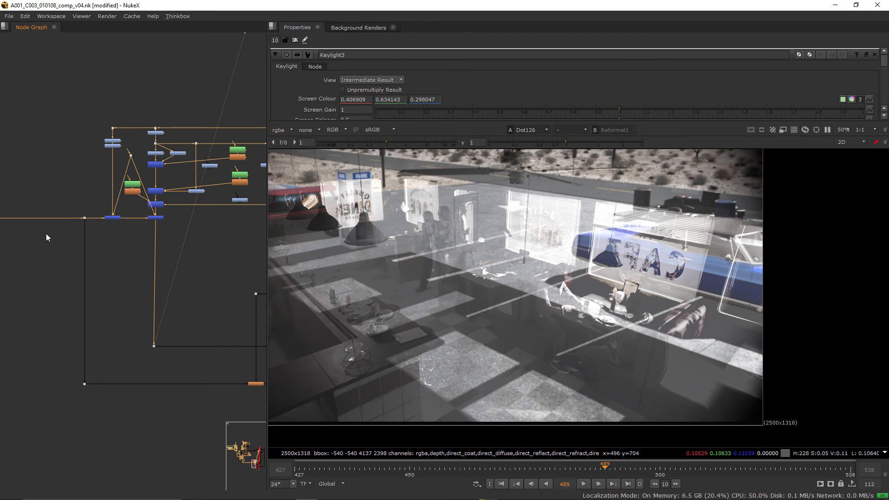
left_click(84, 217)
key("1")
scroll(118, 227, "up", 8)
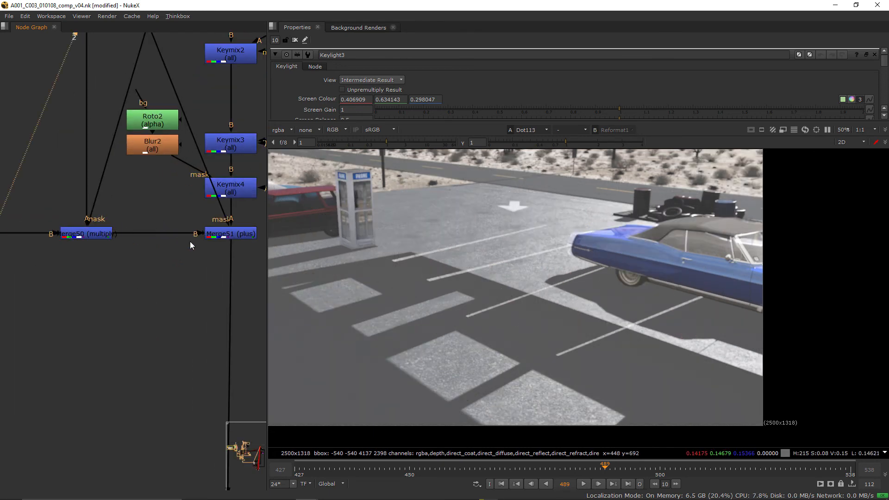
scroll(234, 245, "down", 5)
scroll(205, 271, "down", 2)
left_click_drag(176, 229, 80, 342)
left_click_drag(209, 319, 137, 287)
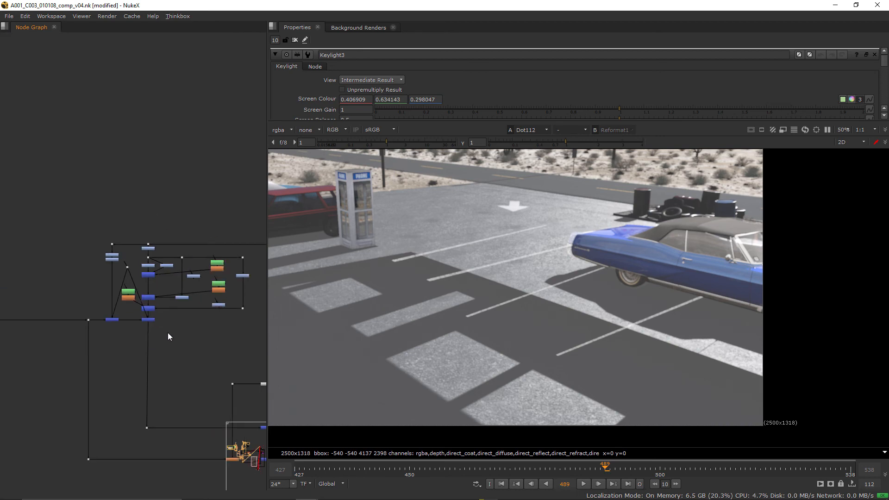
scroll(139, 284, "up", 5)
left_click(131, 273)
key("1")
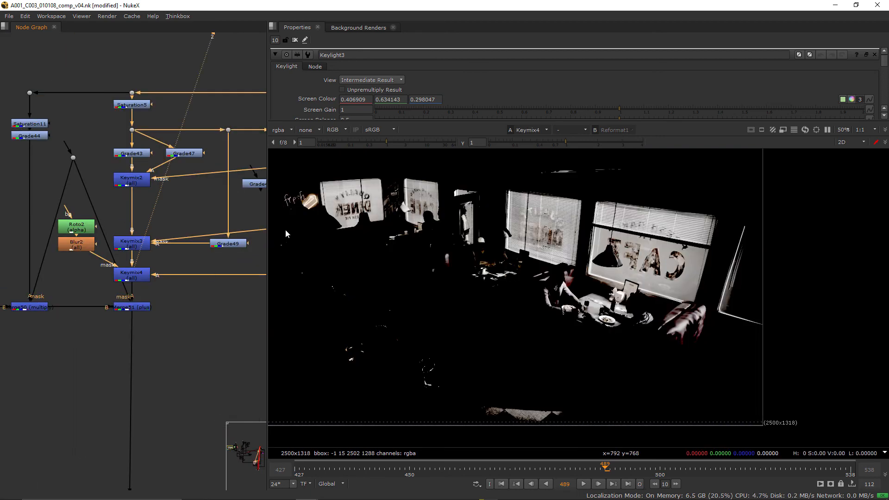
View Grade44, the Merge80 desert parking lot, Crop4 and the Merge53 diner comp in turn
left_click(28, 135)
key("1")
scroll(89, 304, "down", 5)
scroll(166, 302, "down", 3)
scroll(89, 292, "up", 5)
left_click(88, 293)
key("1")
scroll(591, 293, "up", 2)
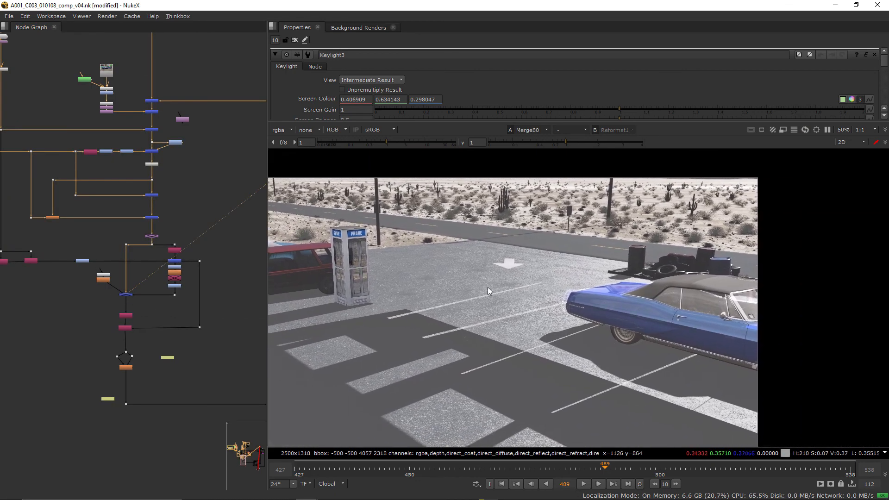
scroll(589, 308, "up", 3)
scroll(476, 293, "down", 5)
scroll(527, 278, "up", 2)
scroll(120, 312, "down", 4)
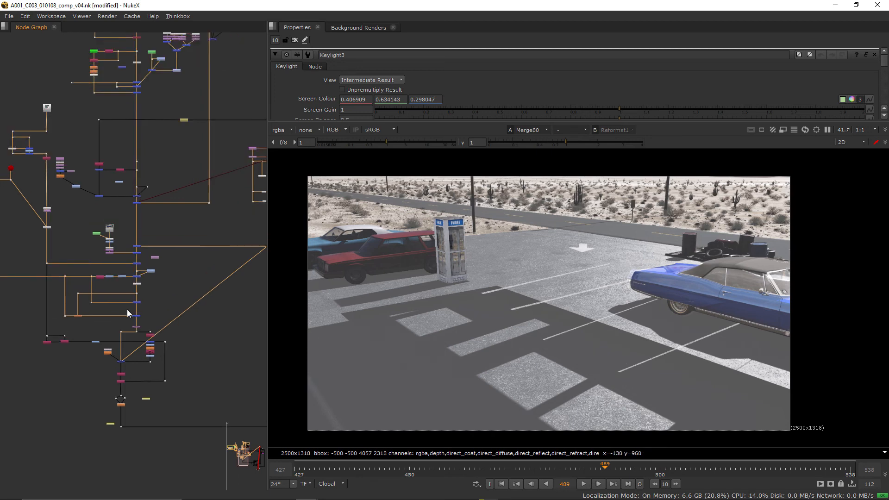
scroll(126, 310, "up", 3)
scroll(166, 322, "up", 4)
key("1")
scroll(136, 267, "up", 3)
left_click(107, 301)
key("1")
scroll(87, 325, "down", 3)
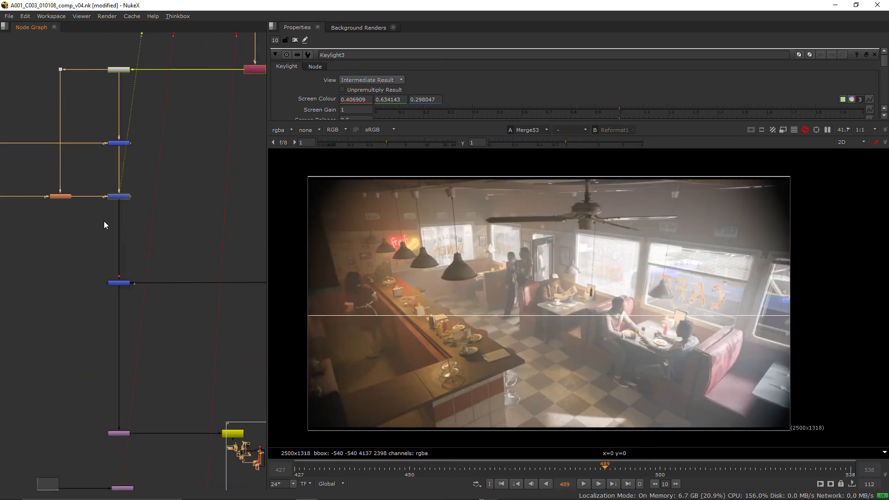
scroll(132, 341, "down", 3)
mouse_move(176, 158)
left_mouse_down()
mouse_move(71, 233)
mouse_move(97, 281)
left_mouse_up()
scroll(99, 254, "down", 3)
View the Crop1 final result, bring up Write1's output settings and view the Read6 read-back render
key("1")
scroll(260, 293, "up", 3)
double_click(84, 260)
scroll(139, 265, "down", 5)
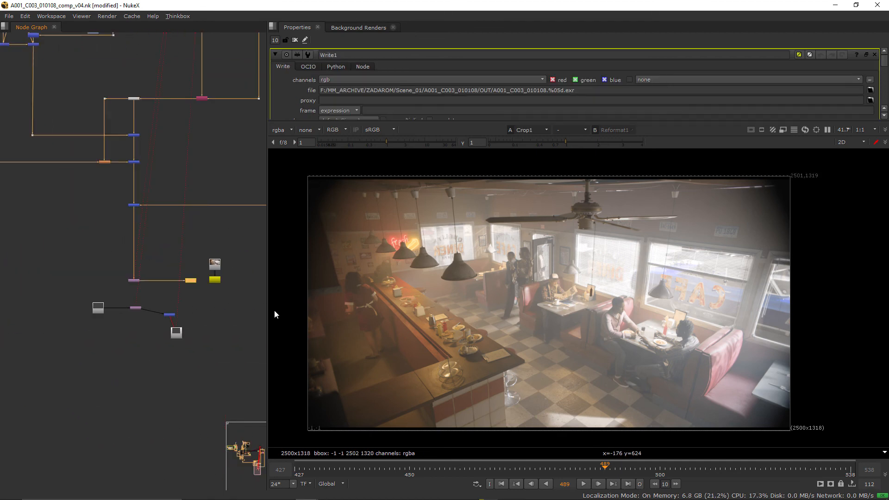
mouse_move(274, 310)
left_mouse_down()
mouse_move(202, 271)
mouse_move(215, 247)
left_mouse_up()
key("1")
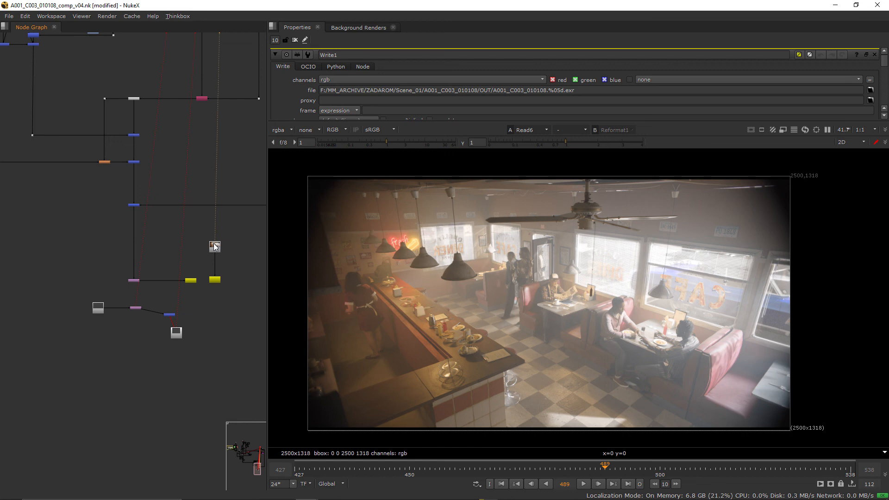
scroll(215, 246, "down", 2)
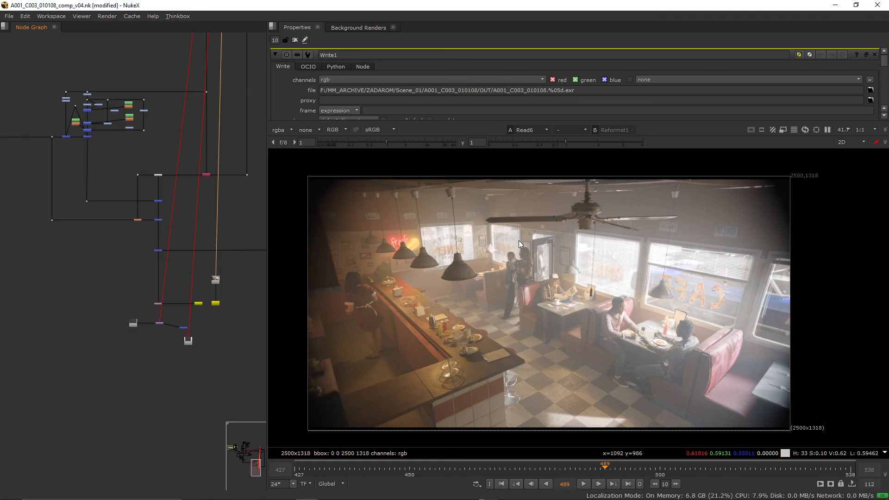
left_click_drag(105, 327, 139, 375)
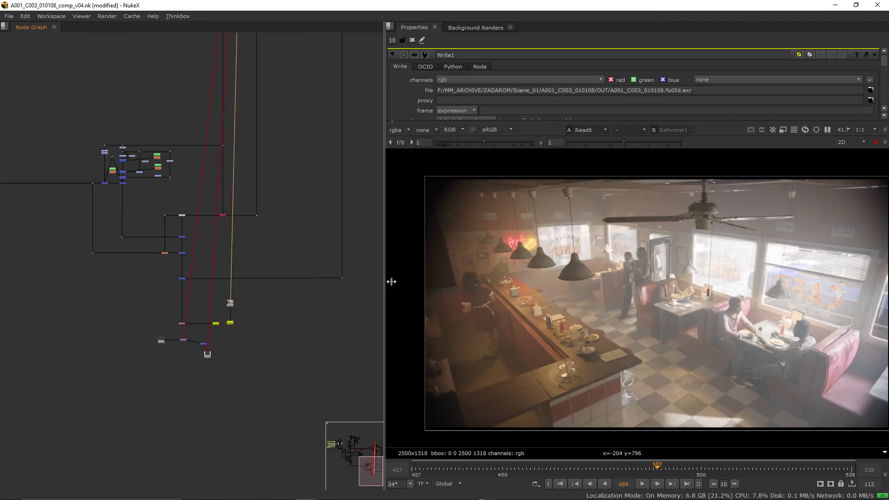
Widen the Node Graph panel to survey the whole diner comp tree
left_click_drag(267, 277, 392, 276)
scroll(234, 348, "down", 4)
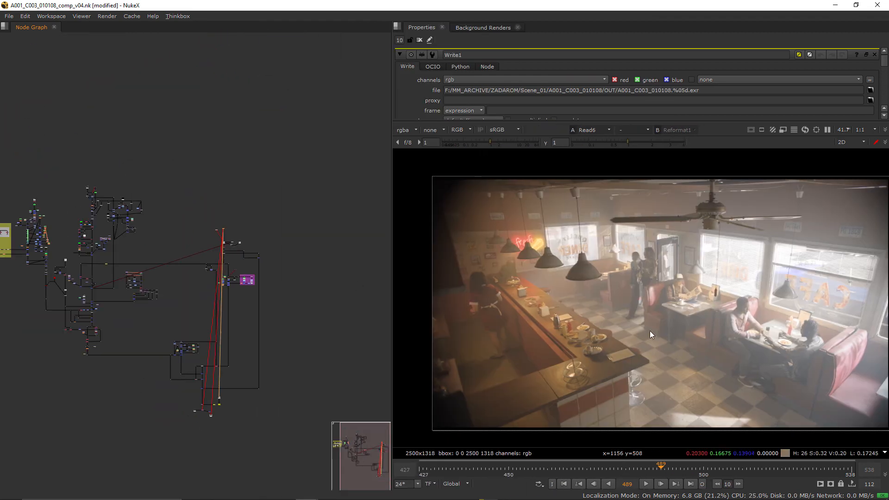
scroll(193, 364, "up", 3)
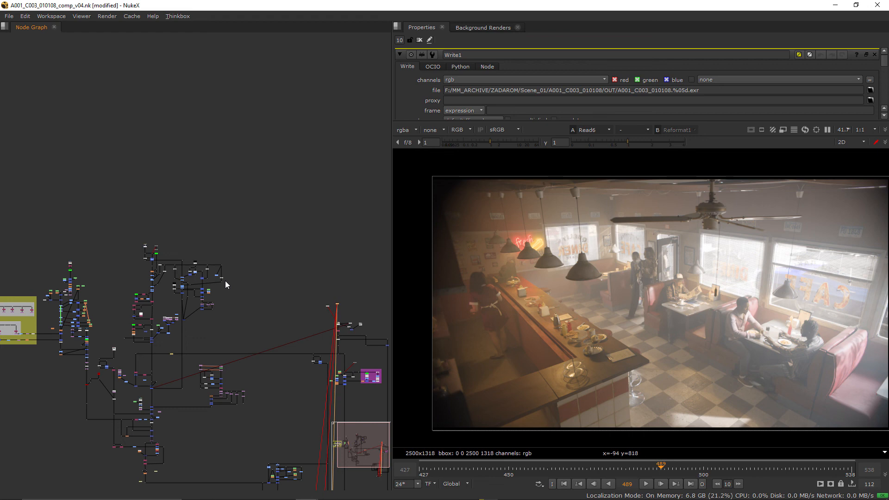
scroll(258, 369, "up", 3)
scroll(286, 341, "up", 3)
scroll(177, 364, "up", 2)
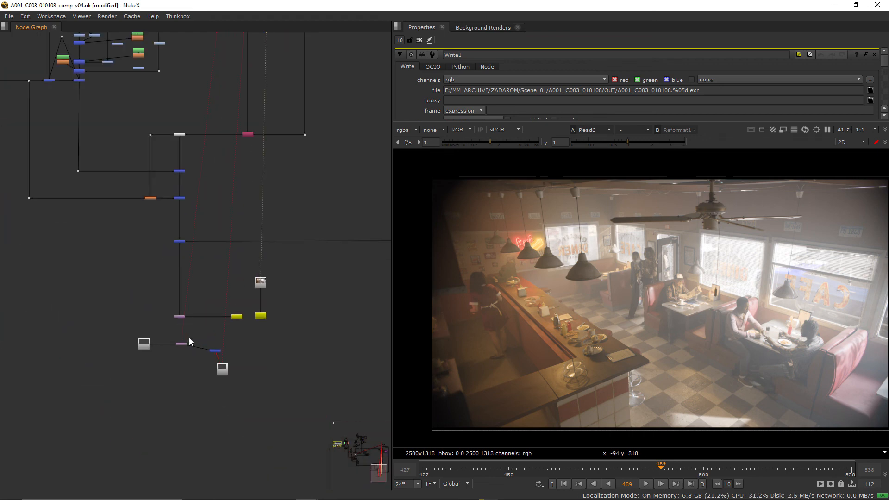